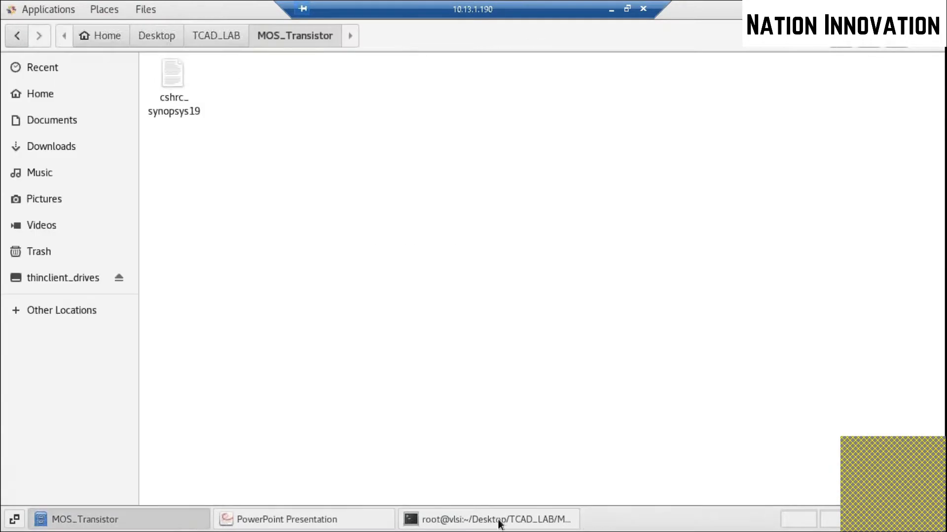
Source cshrc_synopsys19 in the terminal, then launch Sentaurus Structure Editor with the sde command and maximize its window
left_click(499, 521)
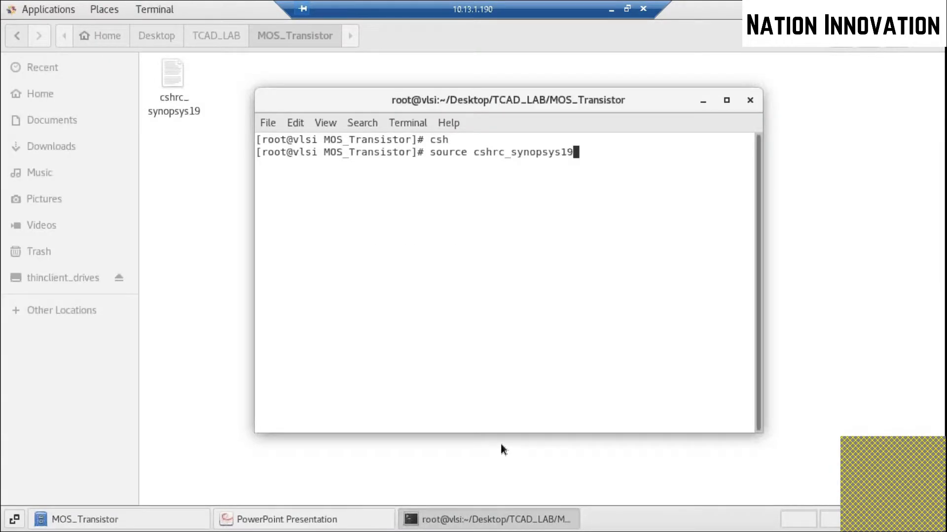
key("Return")
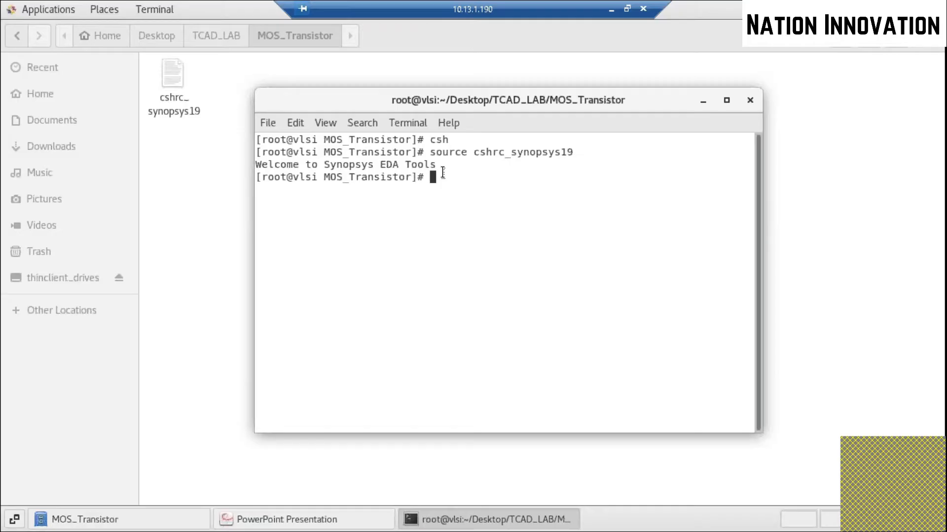
type("sde")
key("Return")
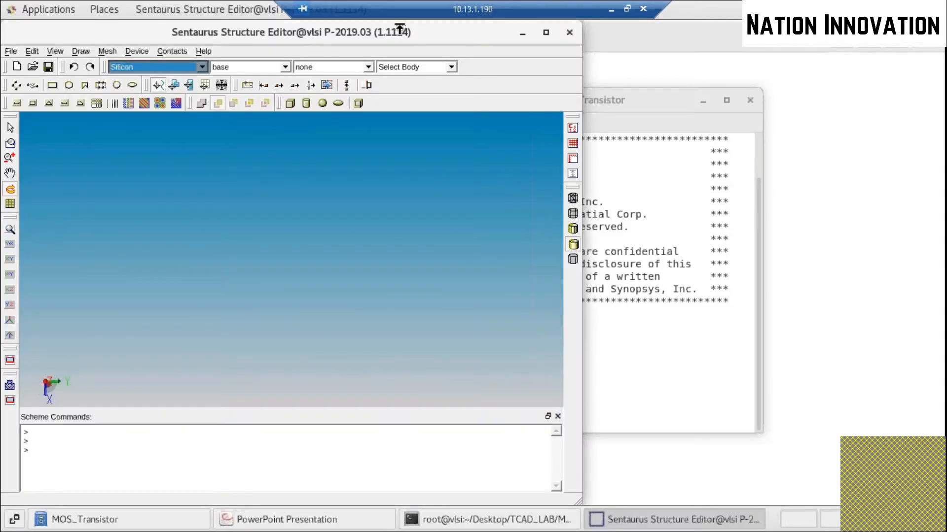
left_click_drag(393, 33, 522, 40)
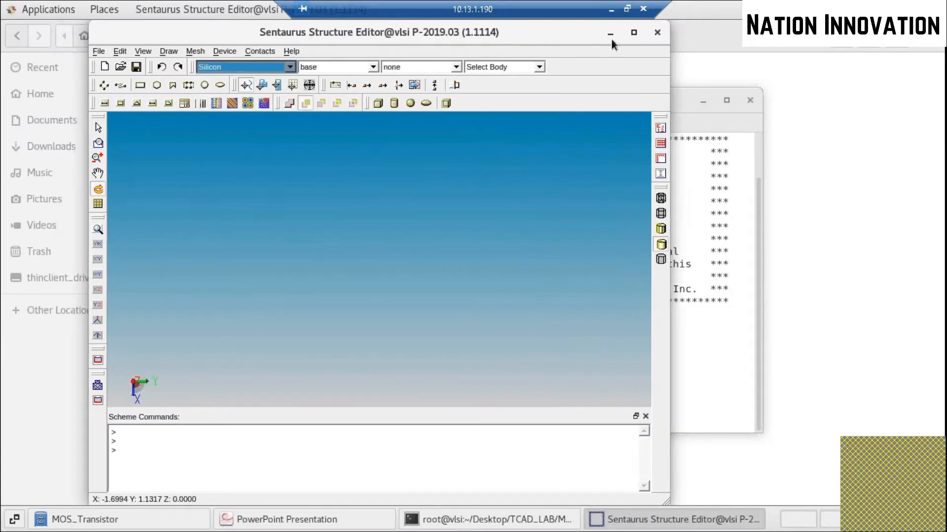
left_click(633, 33)
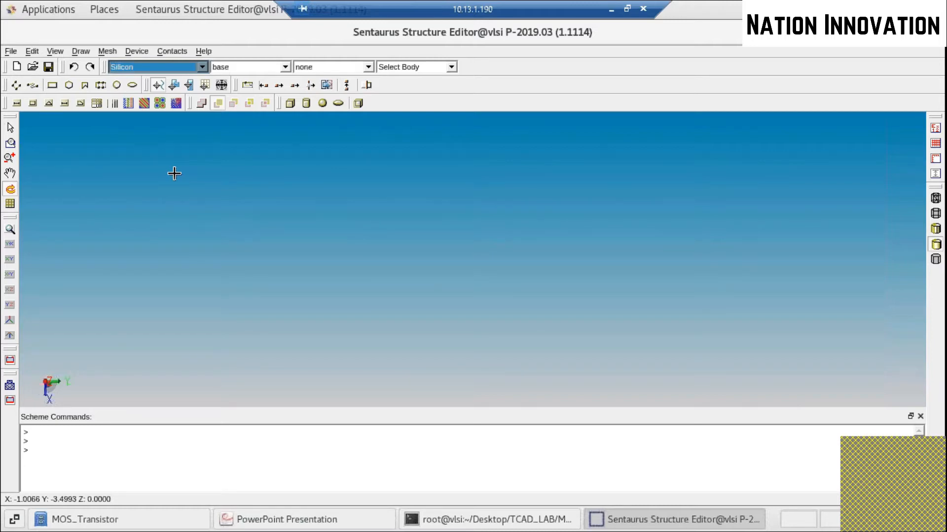
Turn off Auto Region Naming and turn on Exact Coordinates for drawing
left_click(82, 52)
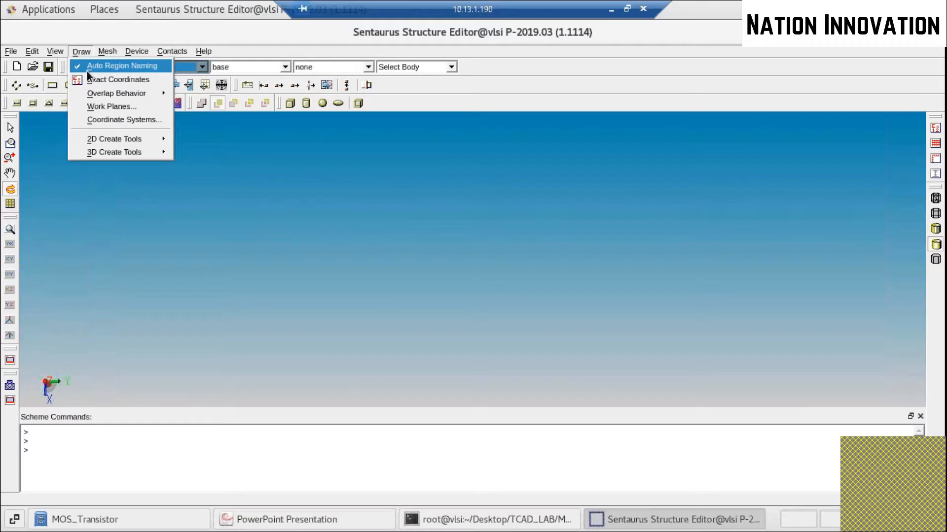
left_click(87, 69)
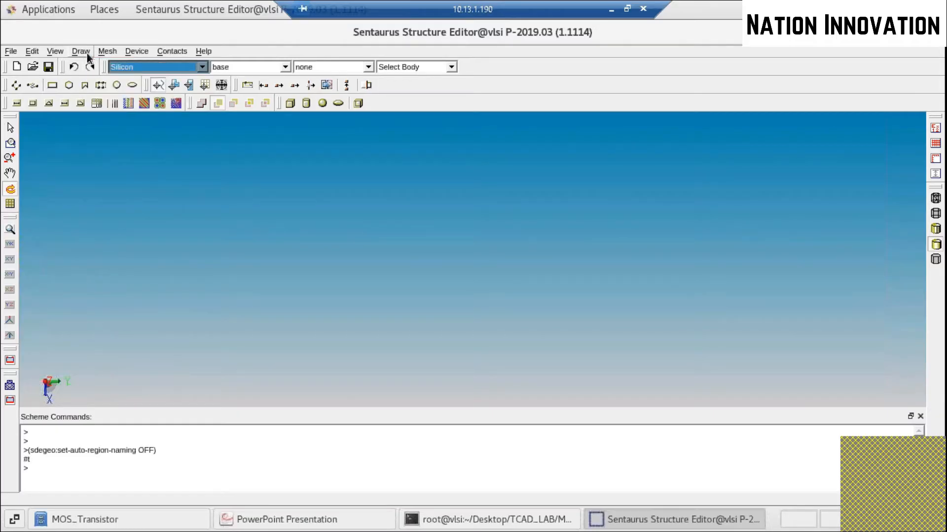
left_click(87, 54)
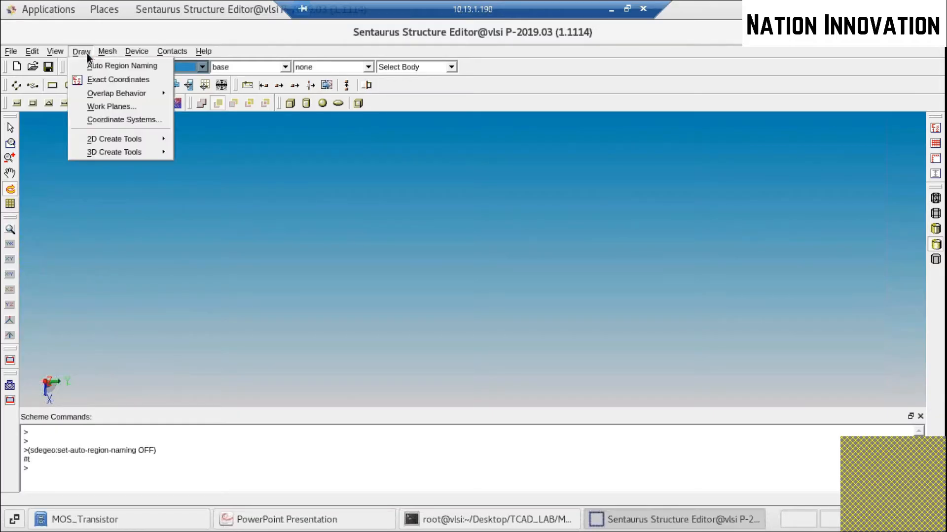
left_click(88, 81)
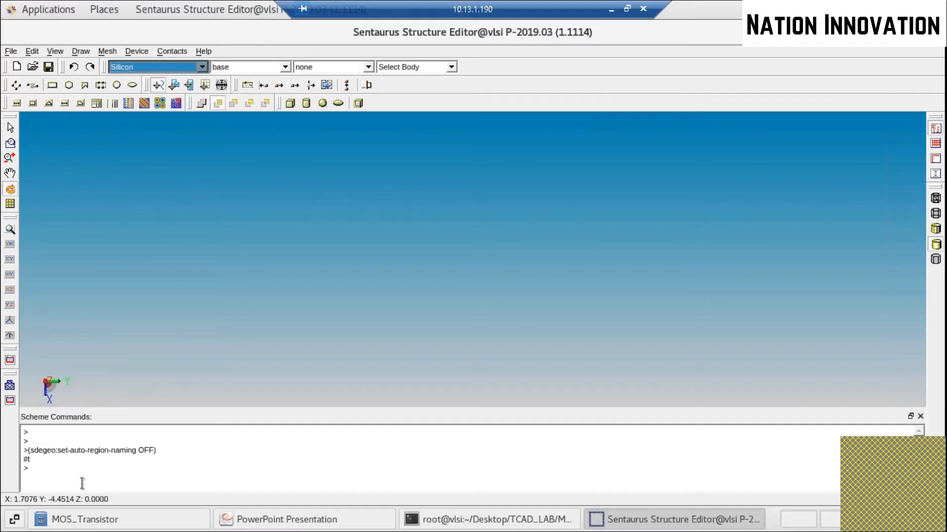
Start journal recording to a file named NMOS.jrl in the MOS_Transistor folder
left_click(11, 51)
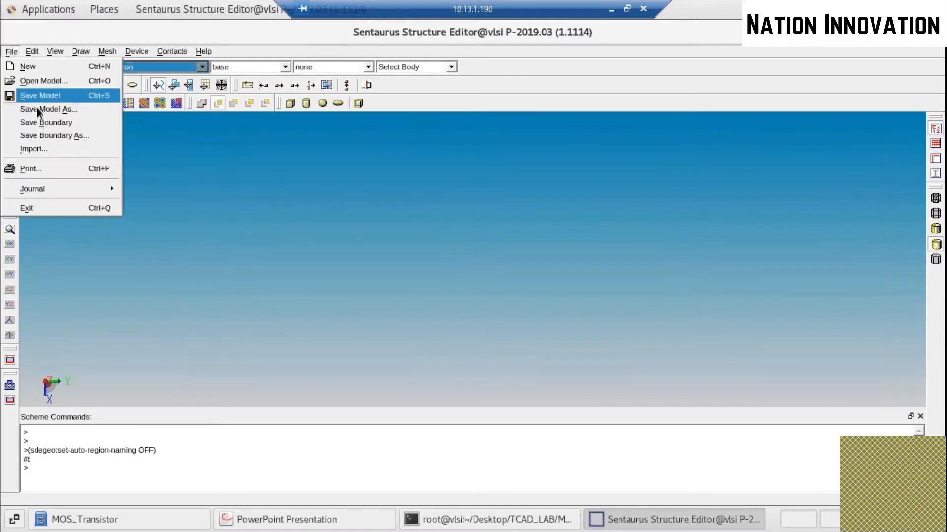
mouse_move(40, 189)
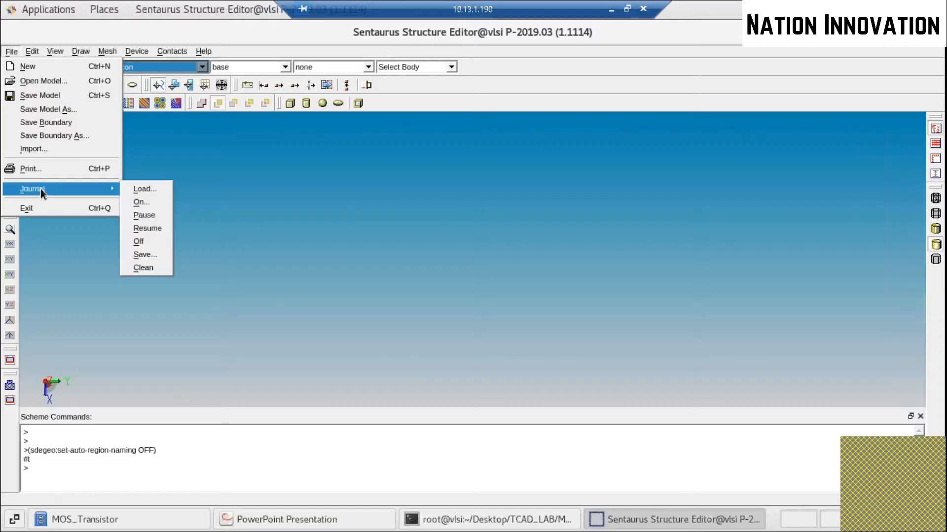
left_click(144, 201)
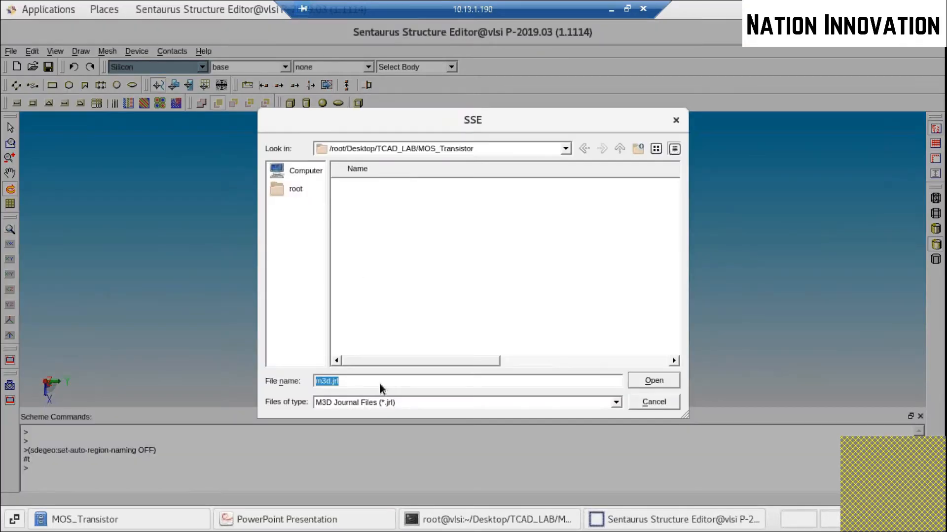
key("Home")
key("Delete")
key("Delete")
key("Delete")
type("NMOS")
left_click(654, 380)
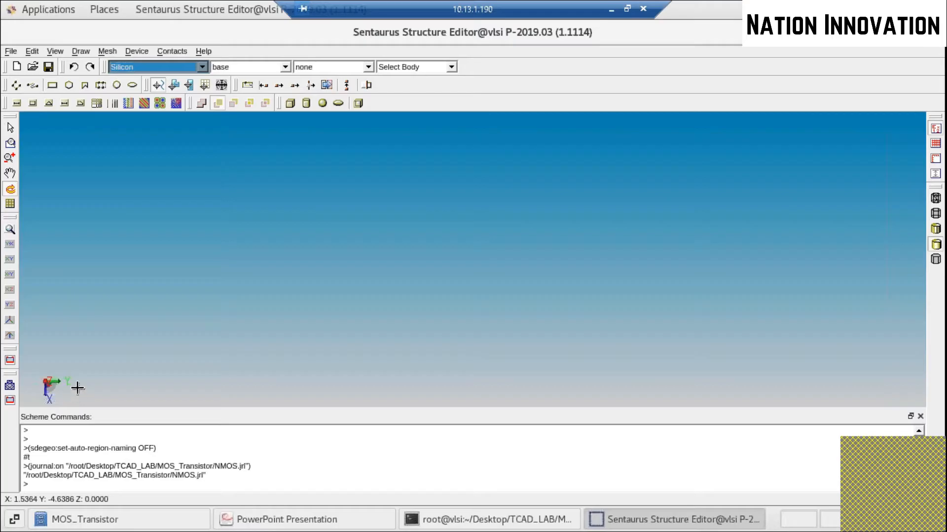
Check the axes in the NMOSFET diagram, then set the editor to 2D Mode with X pointing right and Y pointing down
left_click(345, 520)
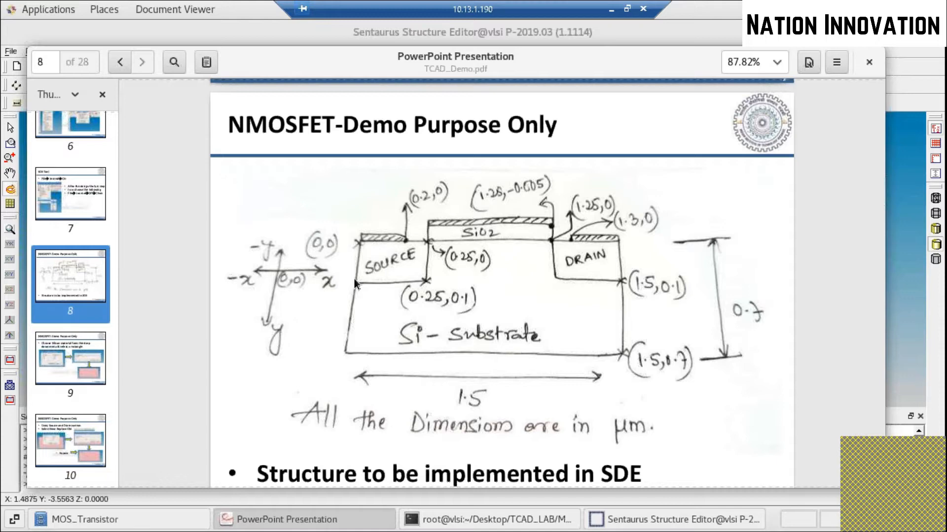
left_click(757, 520)
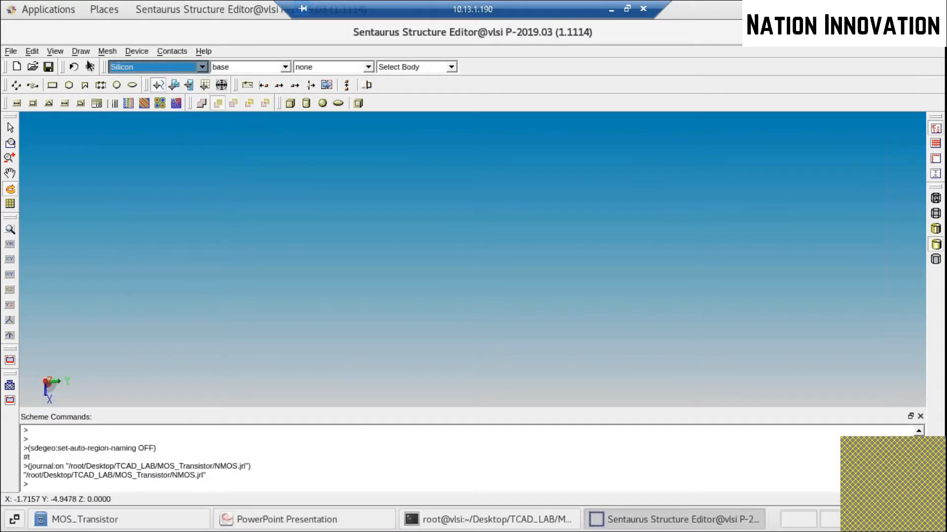
left_click(62, 53)
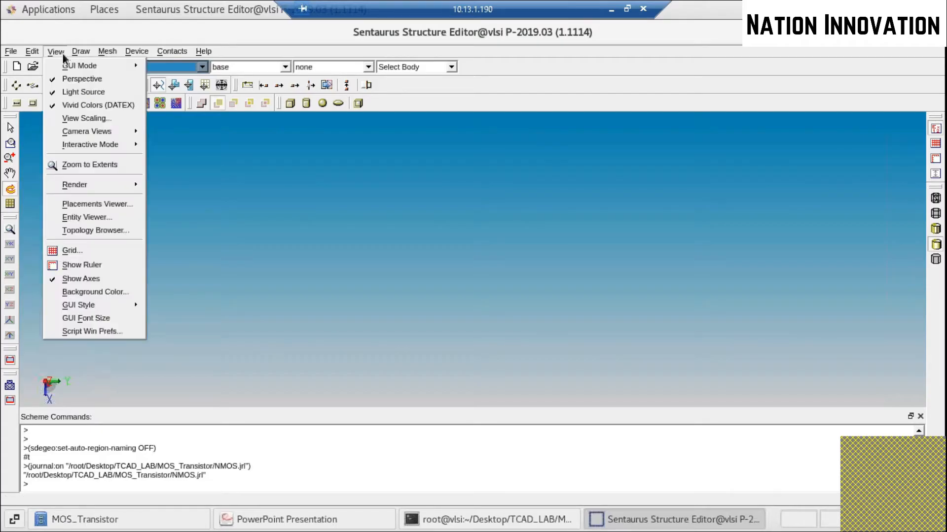
mouse_move(66, 65)
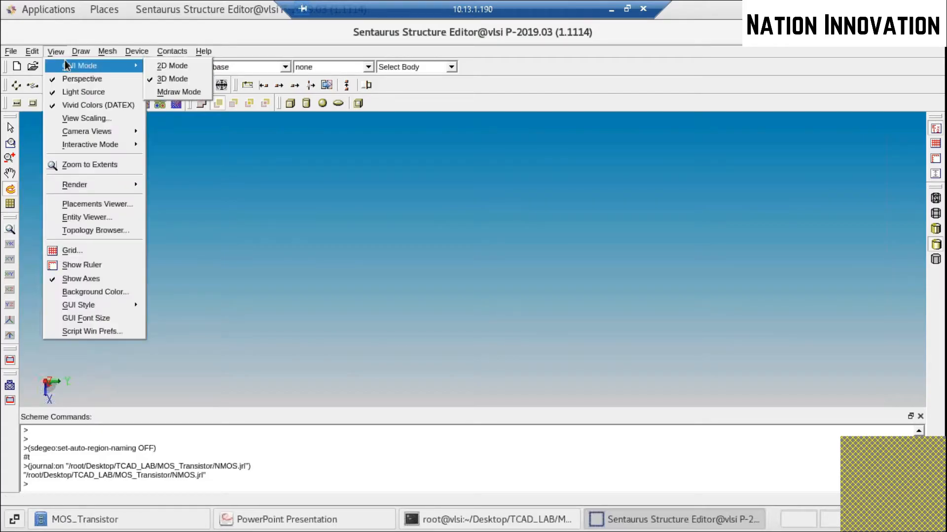
left_click(191, 67)
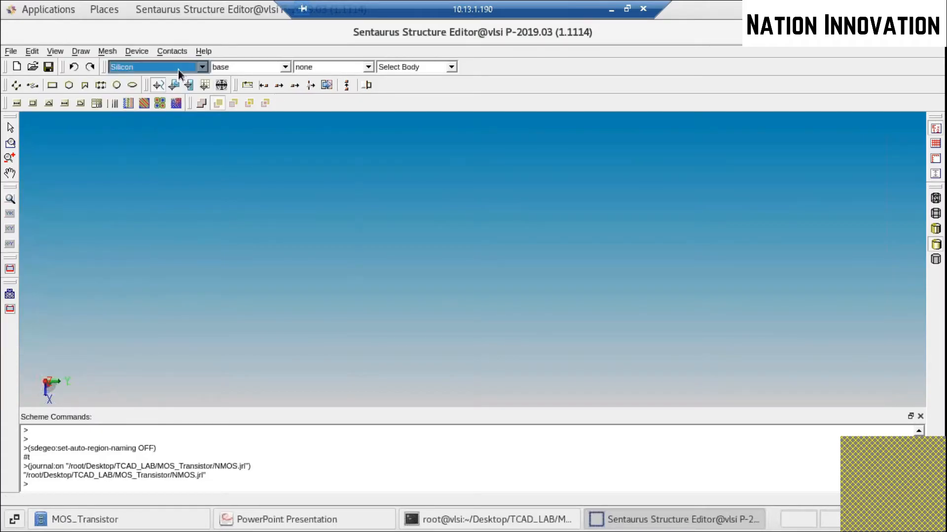
left_click(11, 242)
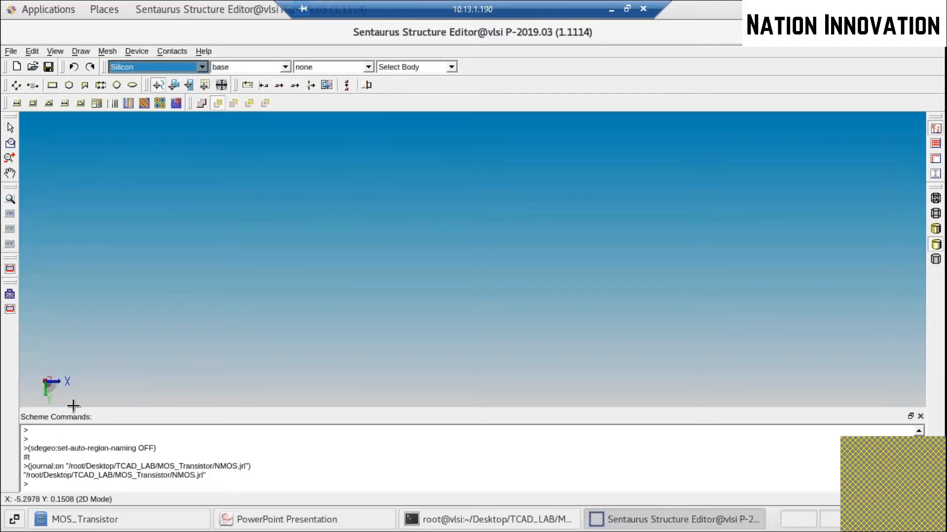
Sketch a silicon rectangle from about (-3.40, -0.64) to (1.47, 0.96) and check the substrate corner coordinates in the NMOSFET diagram
left_click(367, 523)
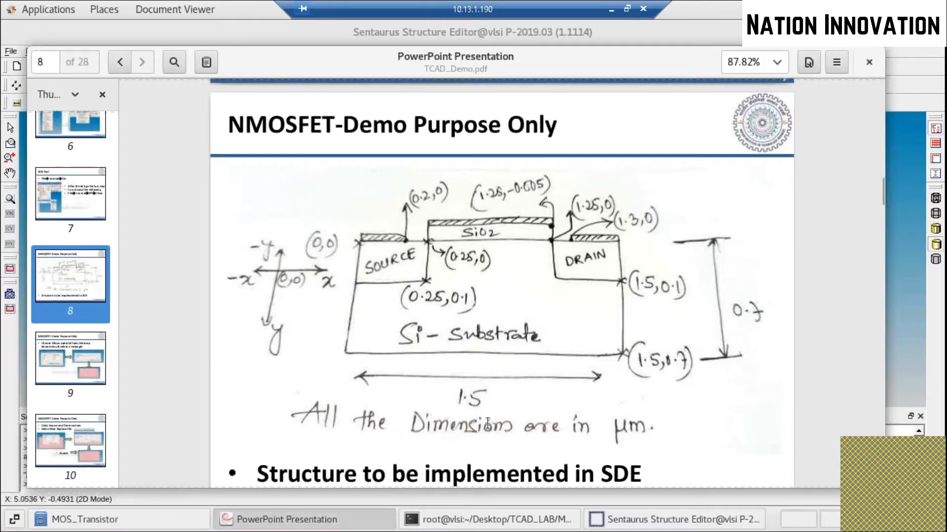
left_click(641, 523)
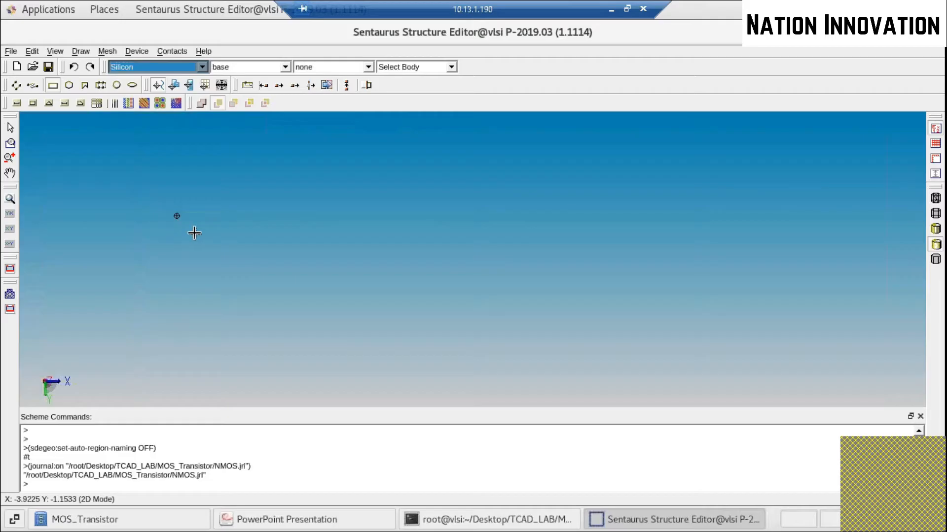
left_click_drag(183, 205, 597, 340)
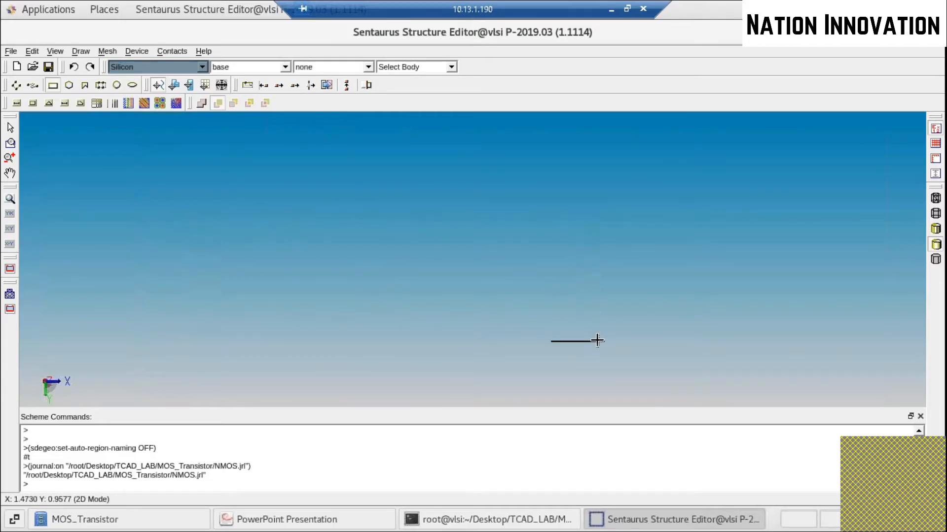
left_click_drag(438, 257, 399, 257)
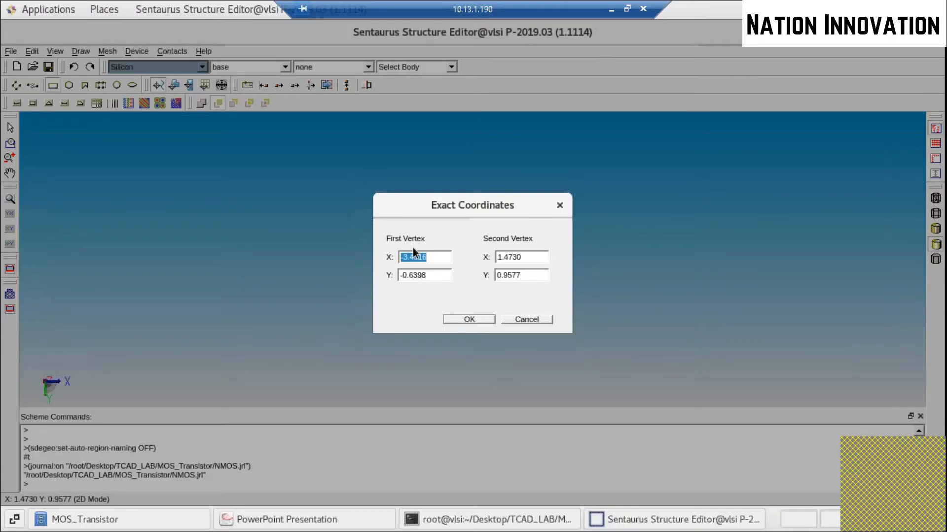
left_click(305, 519)
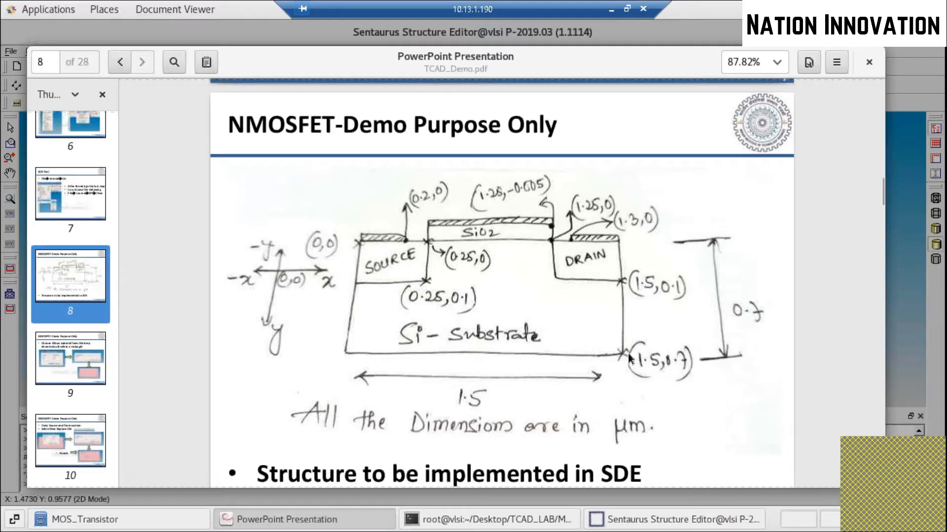
key("alt+Tab")
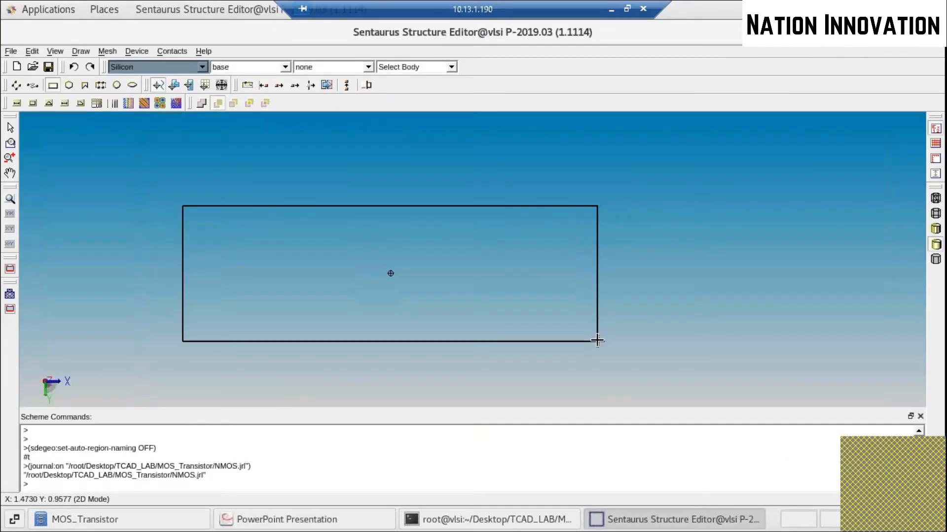
key("alt+Tab")
left_click(644, 521)
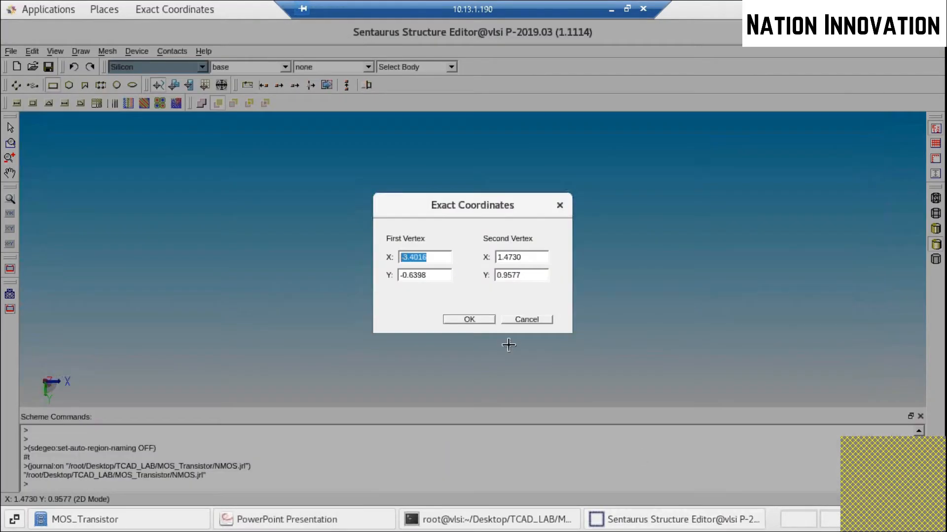
Set the substrate rectangle's exact first vertex to (0, 0) and second vertex to (1.5, 0.7)
type("0")
key("Tab")
type("0")
key("Tab")
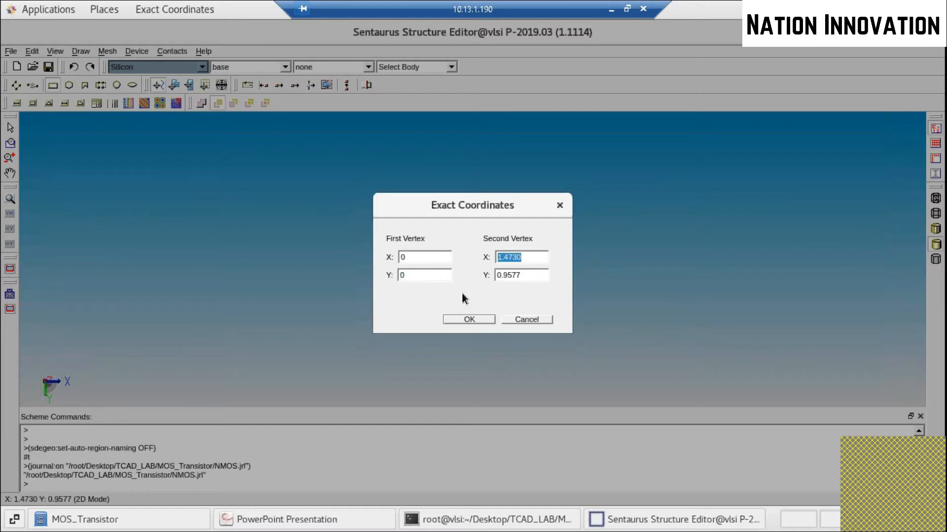
type("1.5")
key("Tab")
type("0.7")
left_click(473, 322)
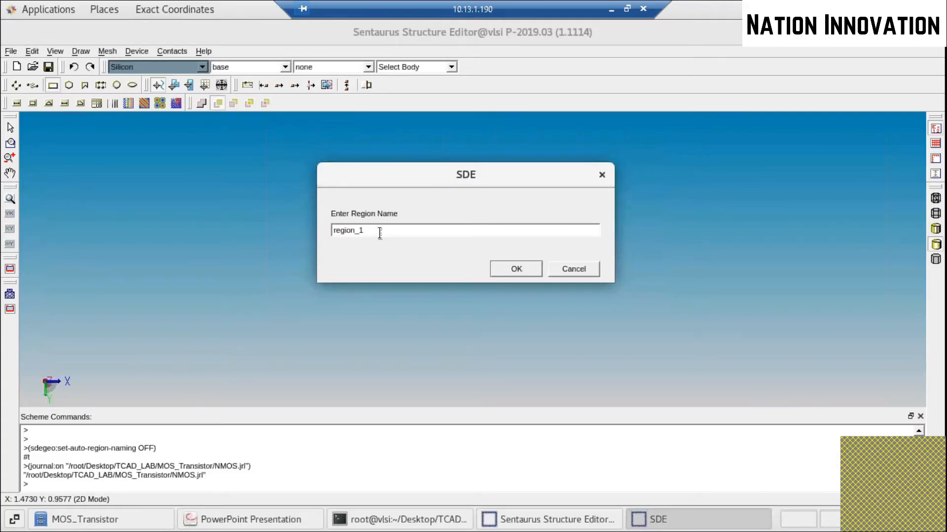
Name the silicon rectangle's region region_1_substrate
type("_subs")
type("trate")
left_click(534, 270)
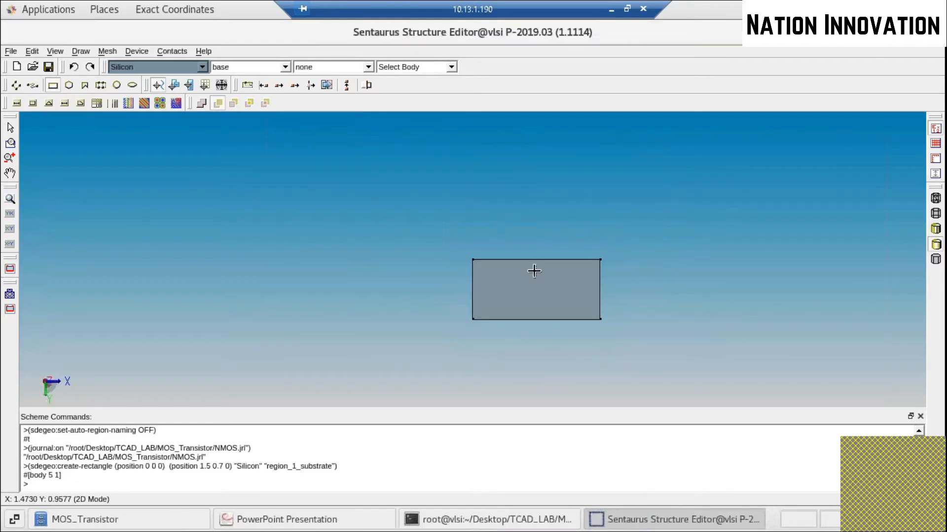
Set the default overlap behaviour to ABA and sketch a silicon rectangle about 0.19 by 0.27 at the substrate's upper-left corner
left_click(9, 199)
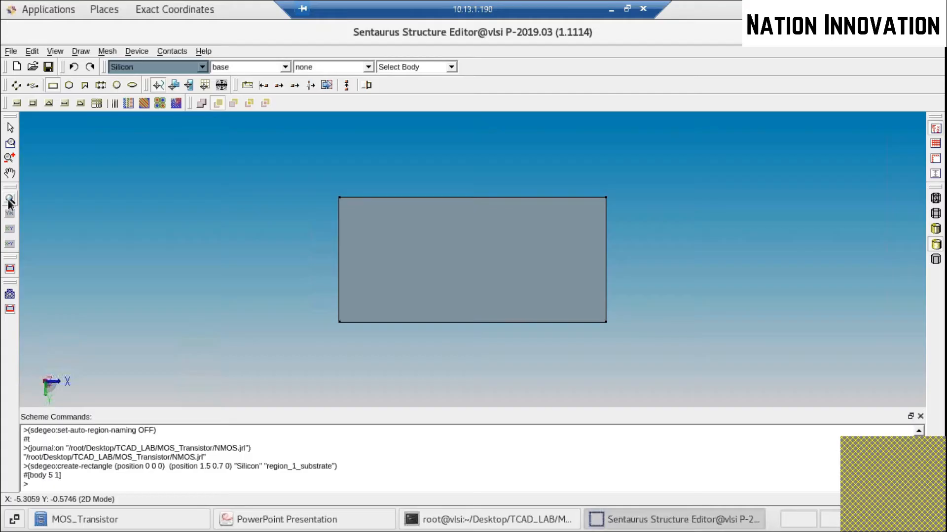
left_click(219, 106)
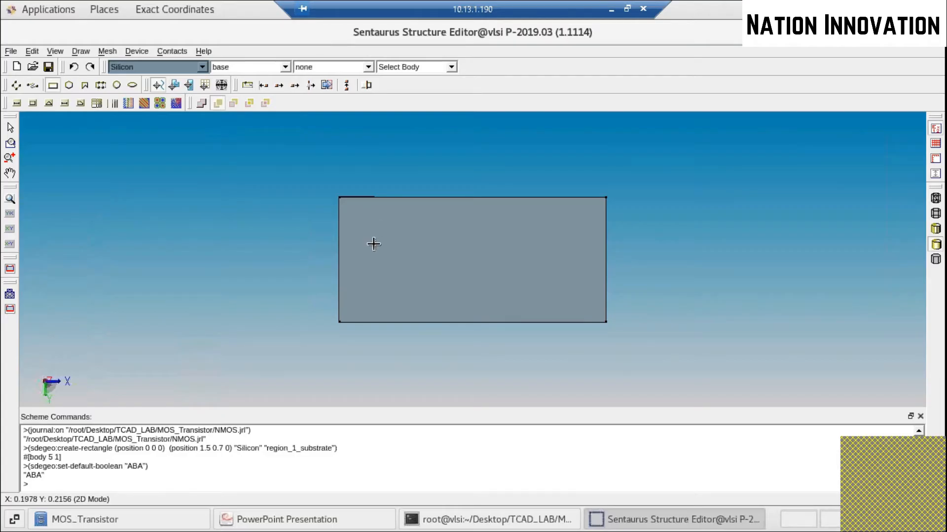
left_click_drag(374, 244, 374, 253)
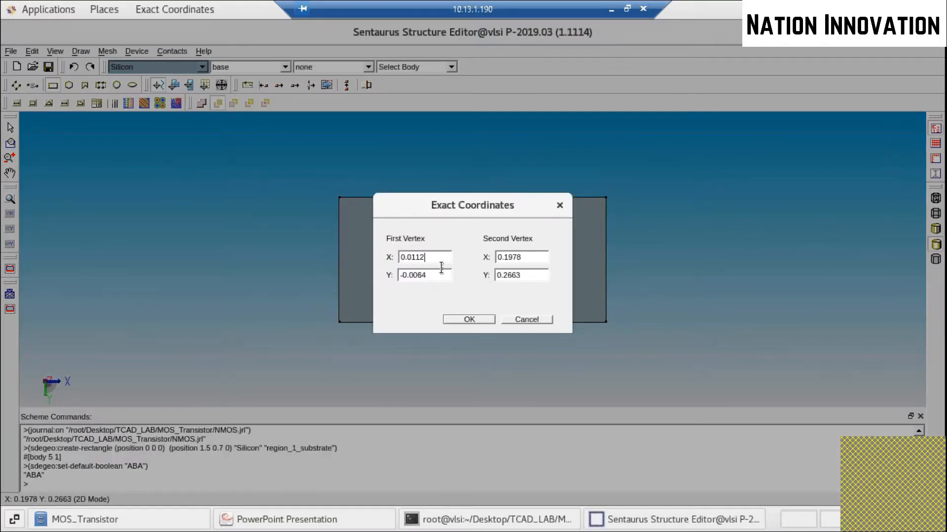
Set the source rectangle's exact first vertex to (0, 0) and second vertex to (0.25, 0.1)
left_click_drag(438, 260, 354, 263)
type("0")
key("Tab")
type("0")
key("Tab")
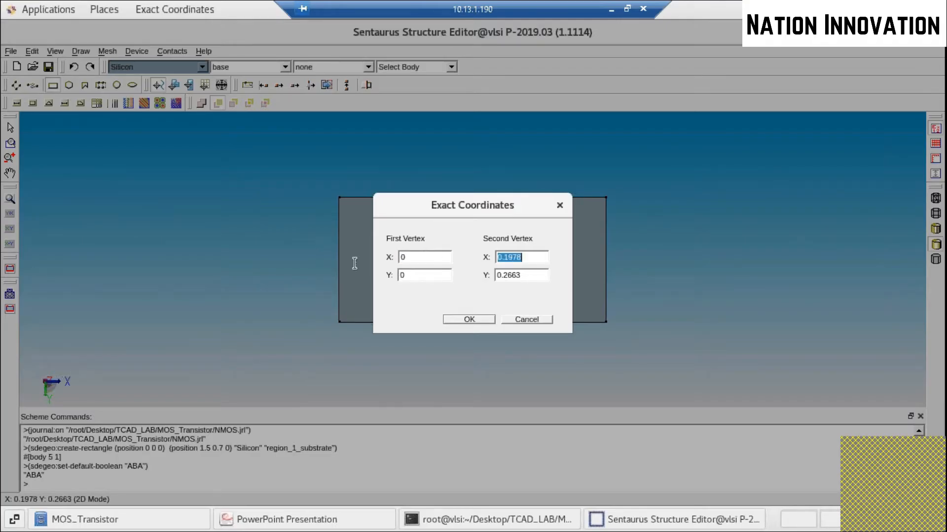
type("0.25")
key("Tab")
type("0.1")
left_click(478, 320)
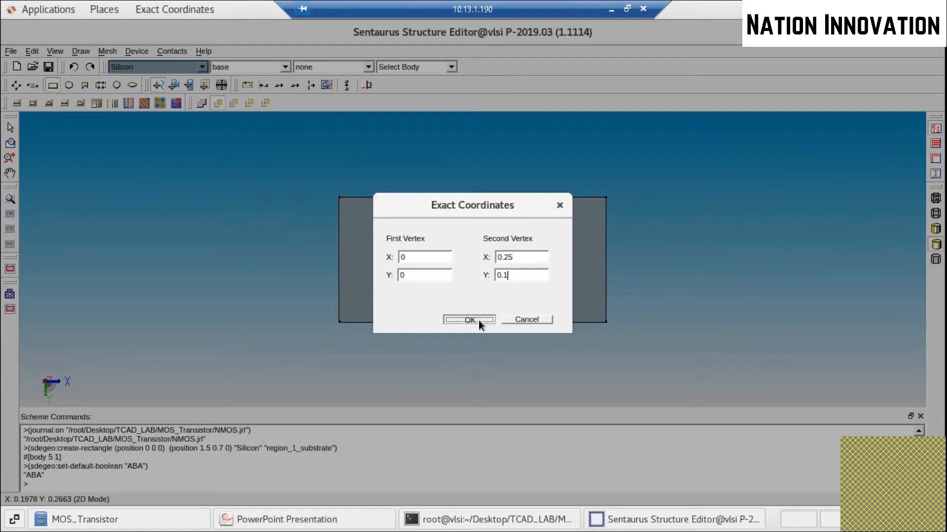
Name the source rectangle's region region_2_source
type("_-")
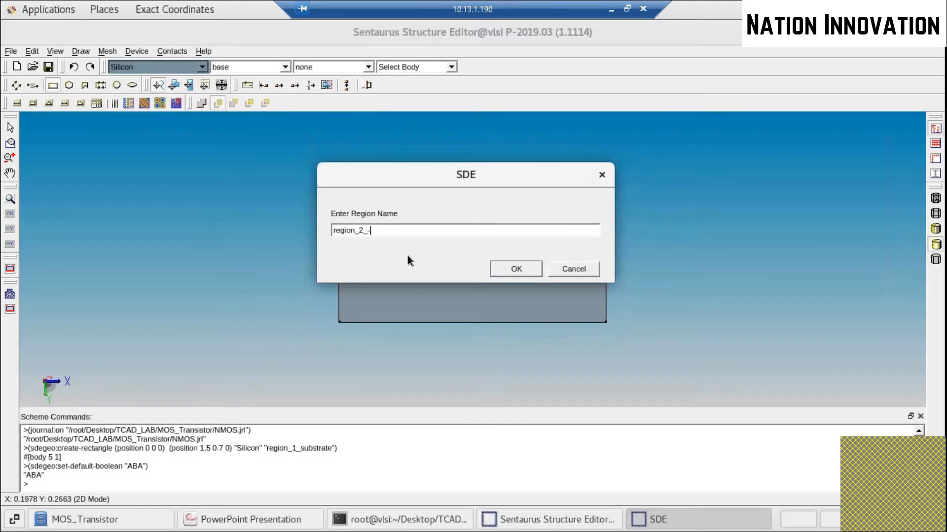
key("BackSpace")
type("source")
left_click(516, 269)
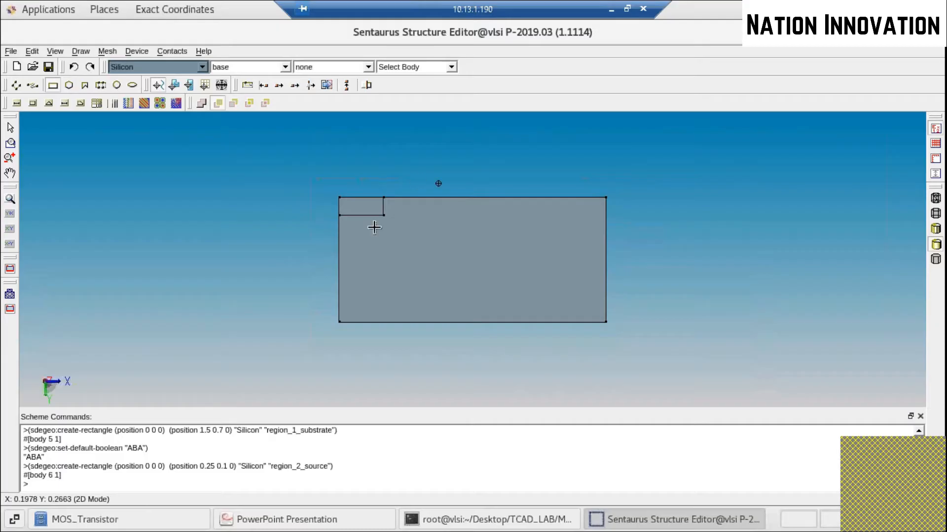
Check the drain coordinates in the NMOSFET diagram PDF and sketch a silicon rectangle about 1.14 by 0.45 beside the substrate's left side
left_click(349, 523)
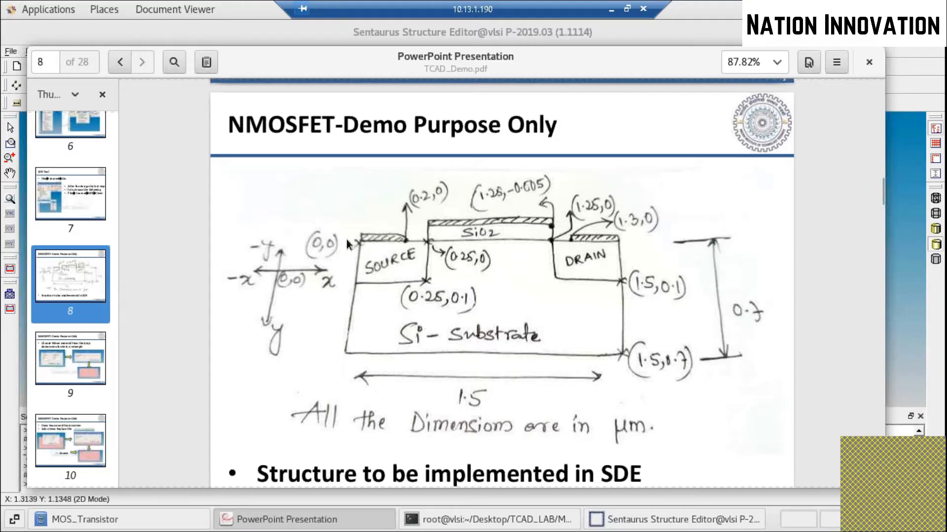
left_click(644, 524)
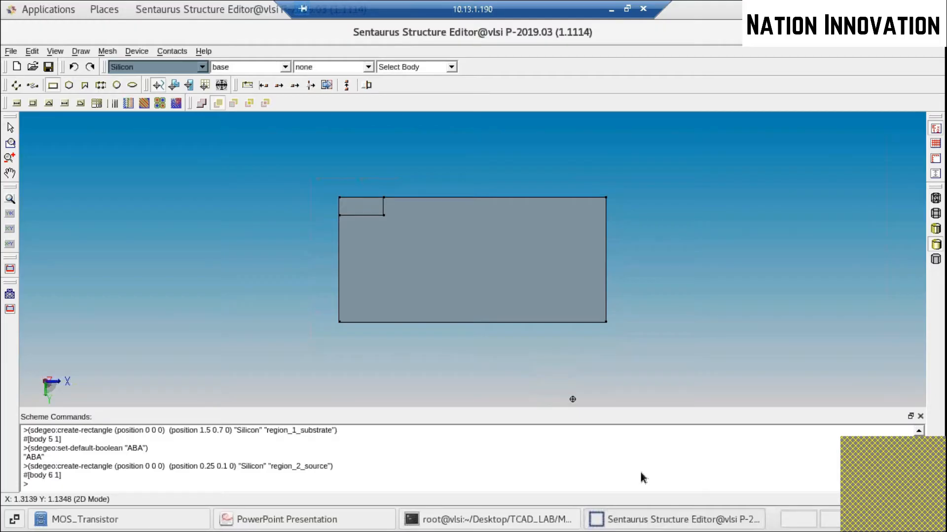
left_click_drag(82, 176, 286, 257)
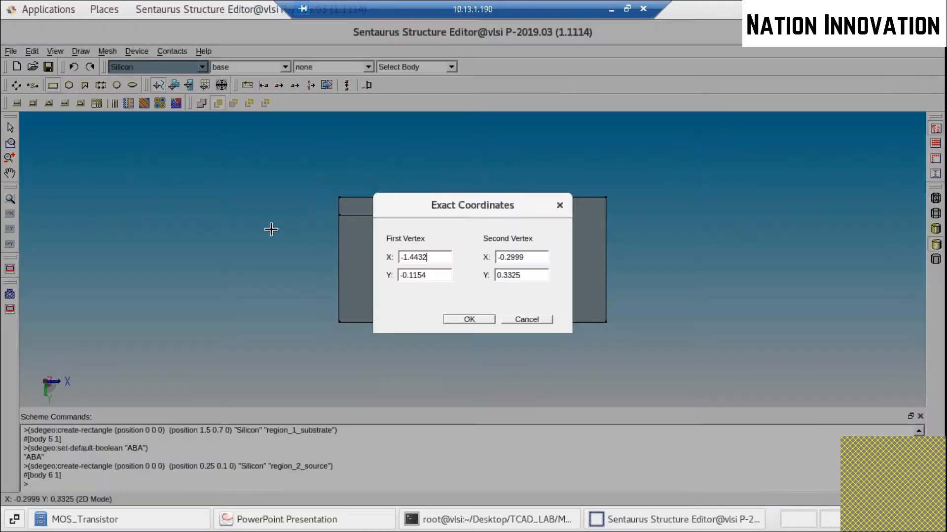
Set the drain rectangle's exact first vertex to (1.25, 0) and second vertex to (1.5, 0.1), and name its region region_3_drain
left_click_drag(426, 258, 380, 261)
type("1.25")
key("Tab")
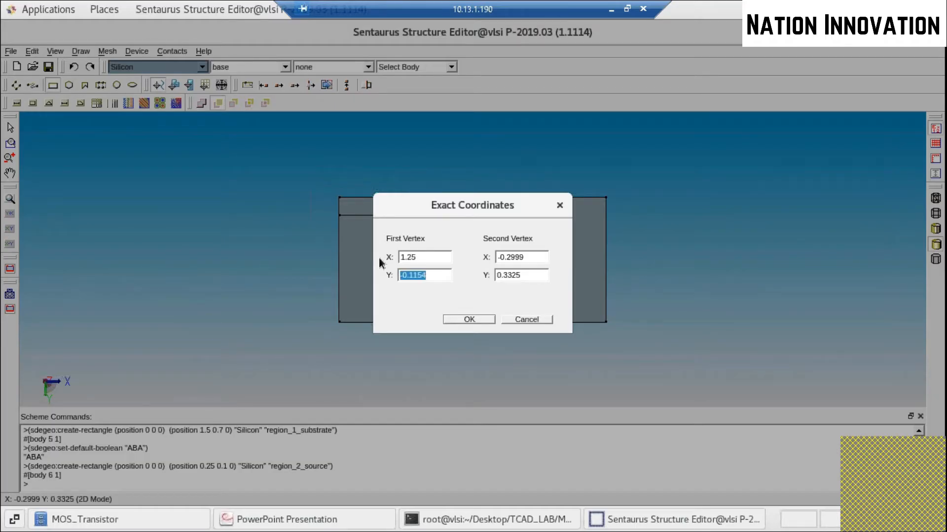
type("0")
key("Tab")
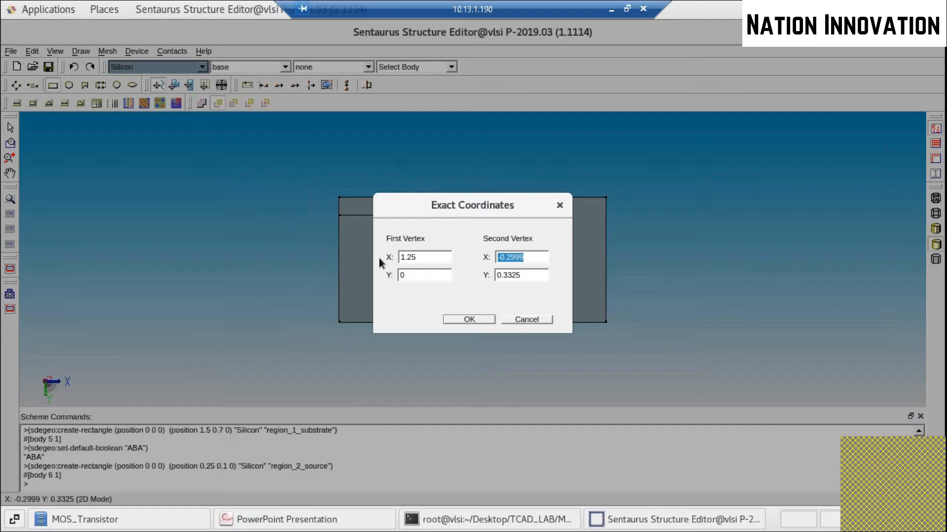
type("1.5")
key("Tab")
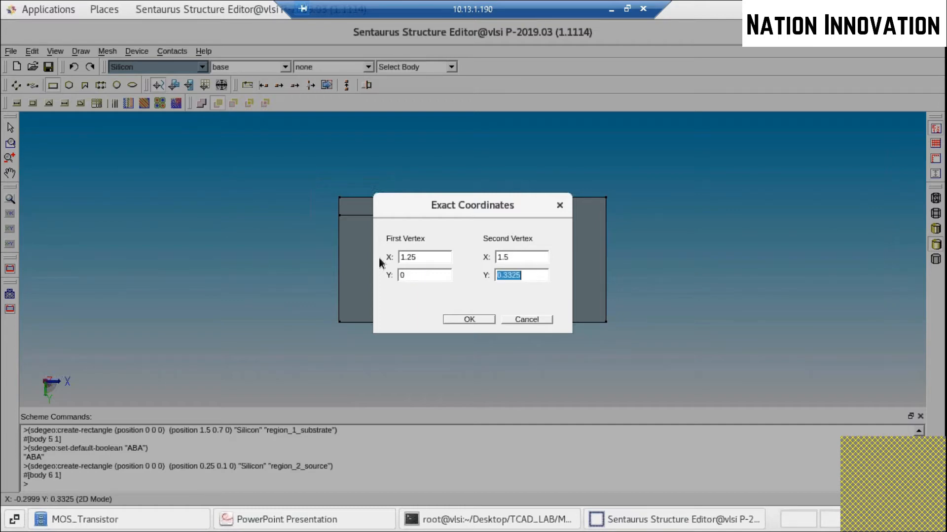
type("0.1")
left_click(471, 317)
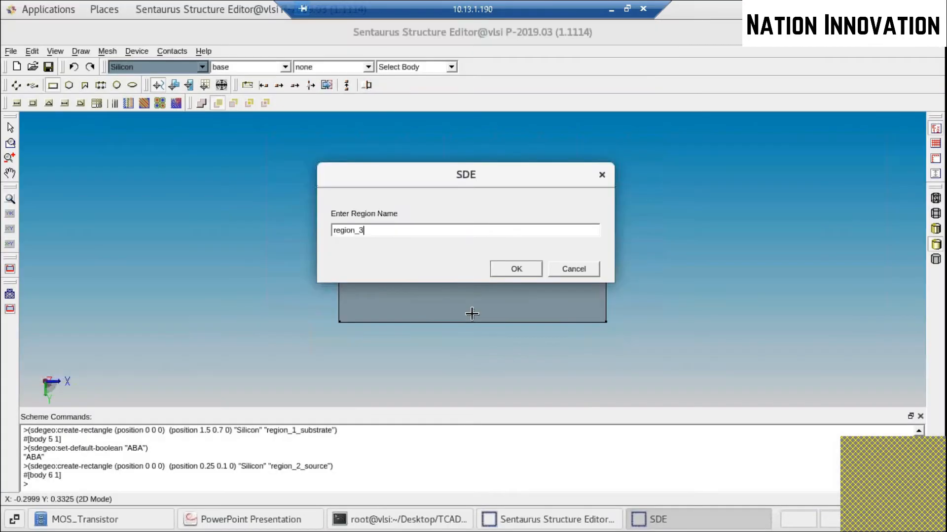
type("_drain")
left_click(526, 271)
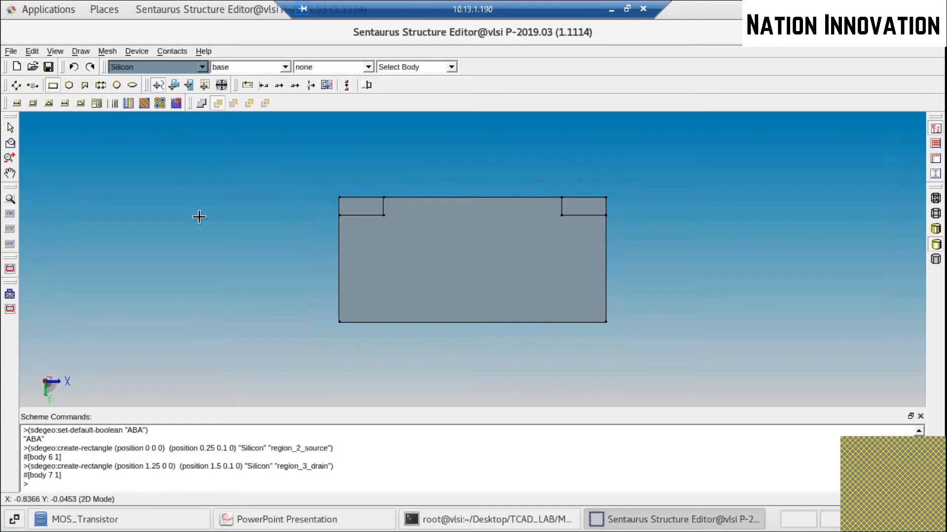
Choose SiO2 as the material and sketch a rectangle about 1.70 by 0.63 across the substrate's left edge
left_click(202, 67)
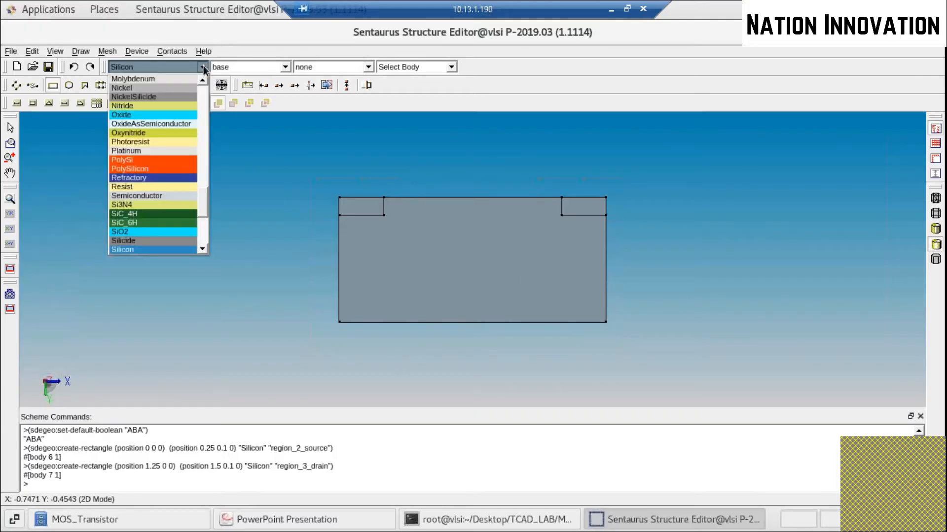
left_click(127, 231)
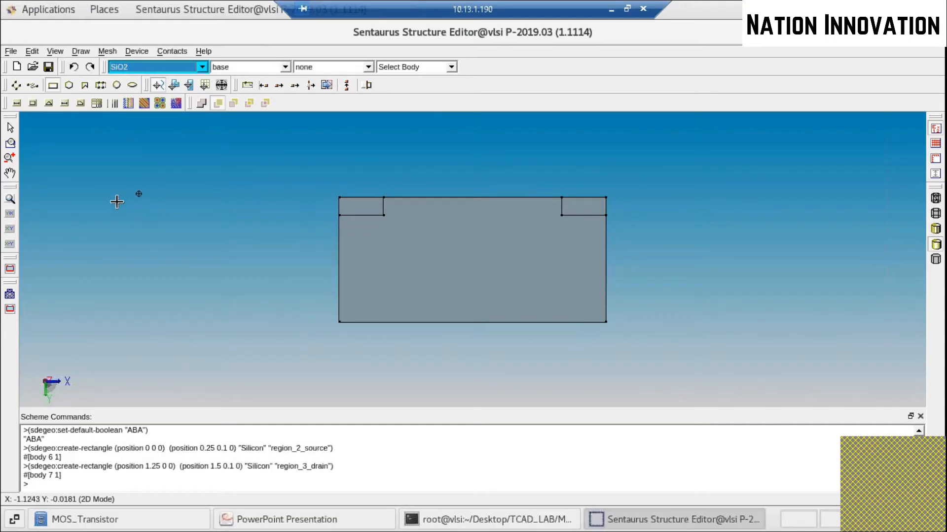
left_click_drag(105, 209, 407, 321)
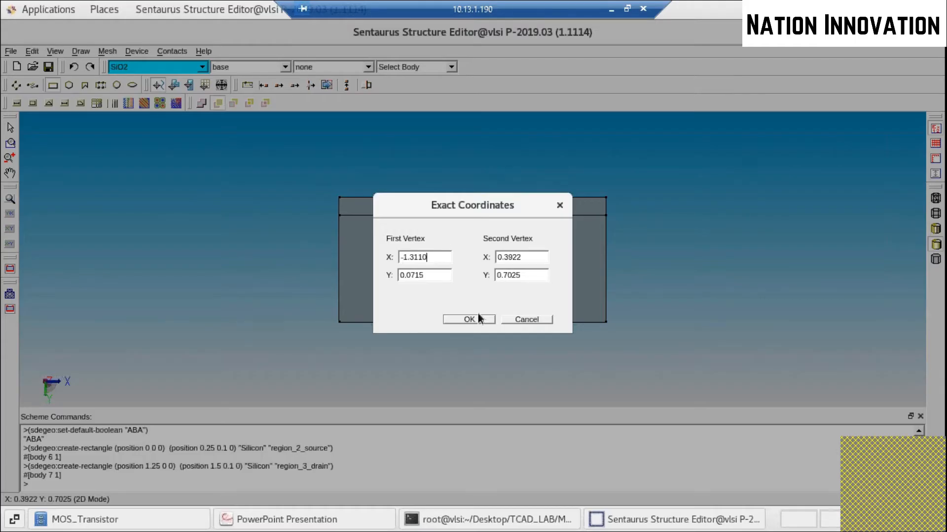
Set the oxide rectangle's exact first vertex to (0.25, 0) and second vertex to (1.25, -0.005)
key("BackSpace")
key("BackSpace")
key("BackSpace")
key("BackSpace")
key("BackSpace")
key("BackSpace")
key("BackSpace")
type("0.25")
key("Tab")
type("0")
key("Tab")
type("1.25")
key("Tab")
type("-0.0")
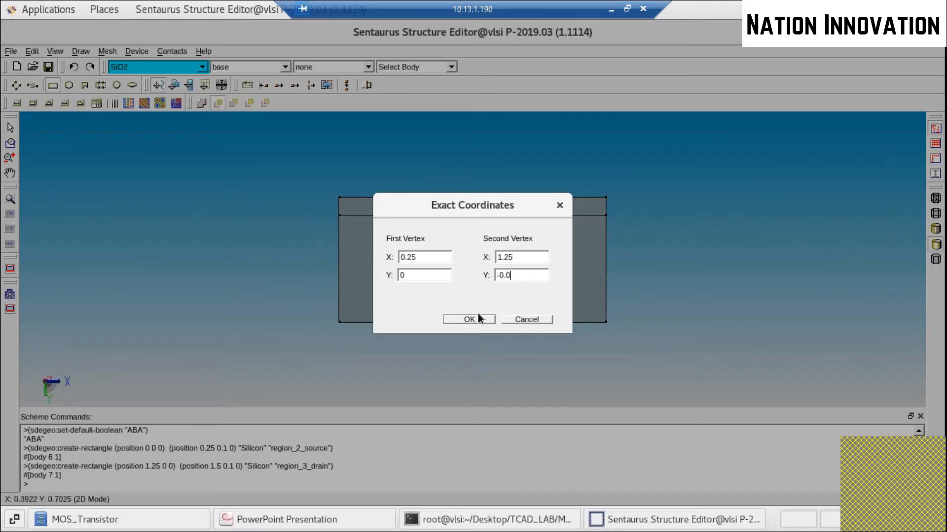
type("05")
Check the oxide coordinates against the diagram PDF, then accept the rectangle and name its region region_4_tox
left_click(345, 521)
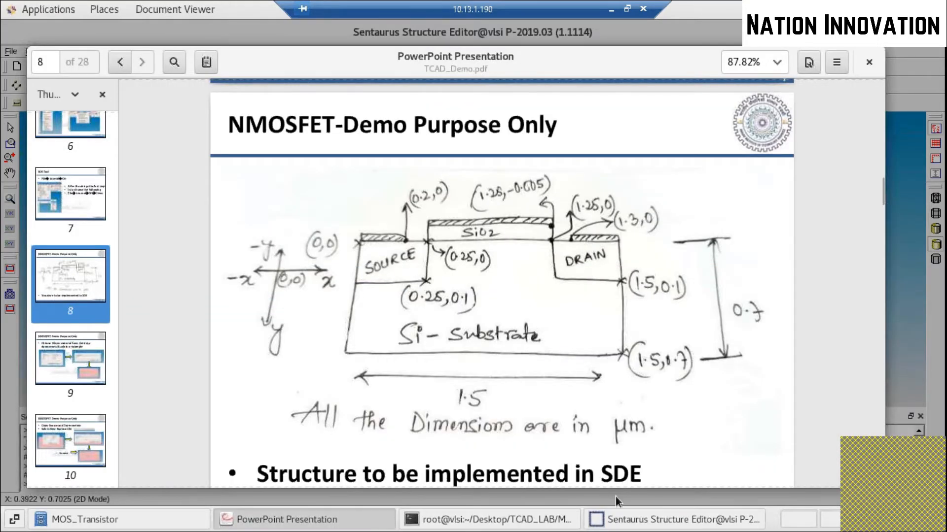
left_click(663, 520)
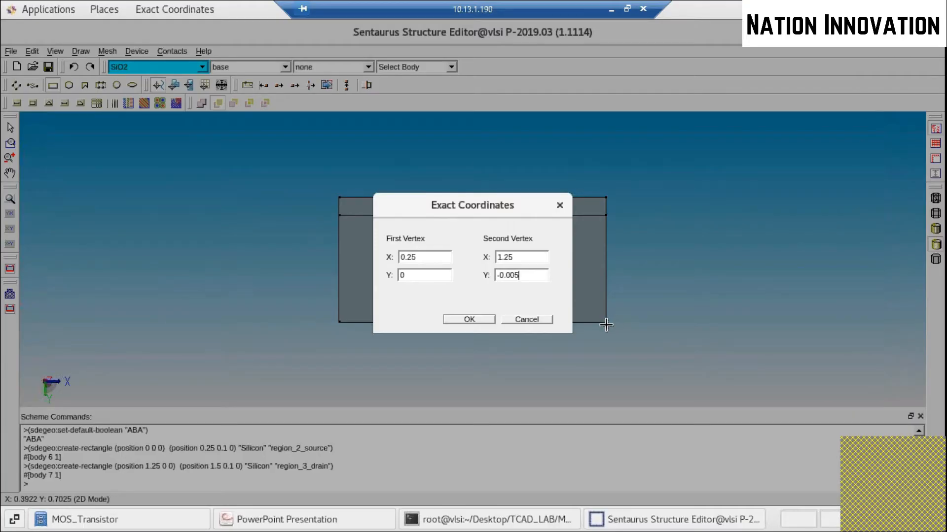
left_click(471, 319)
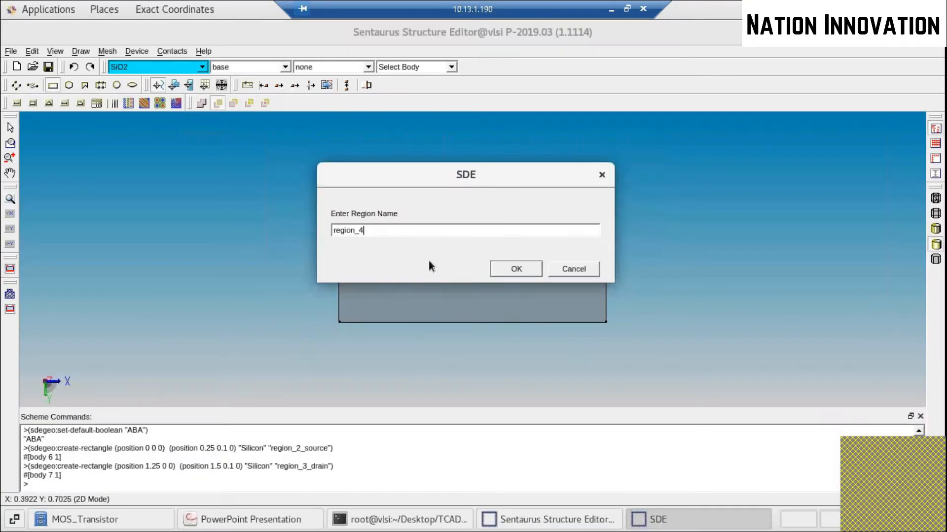
type("_tox")
left_click(516, 274)
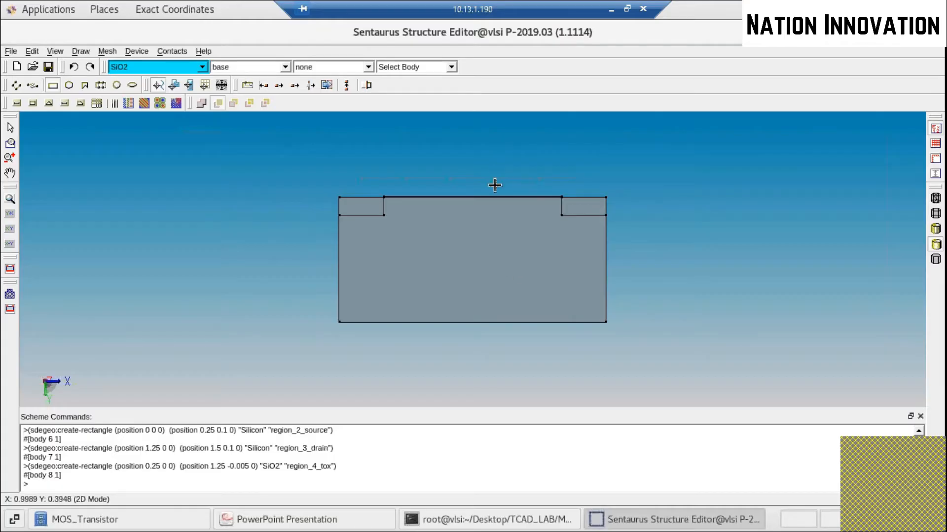
Add a vertex at exactly (0.2, 0) on the source's top edge
scroll(493, 192, "down", 1)
scroll(493, 192, "up", 5)
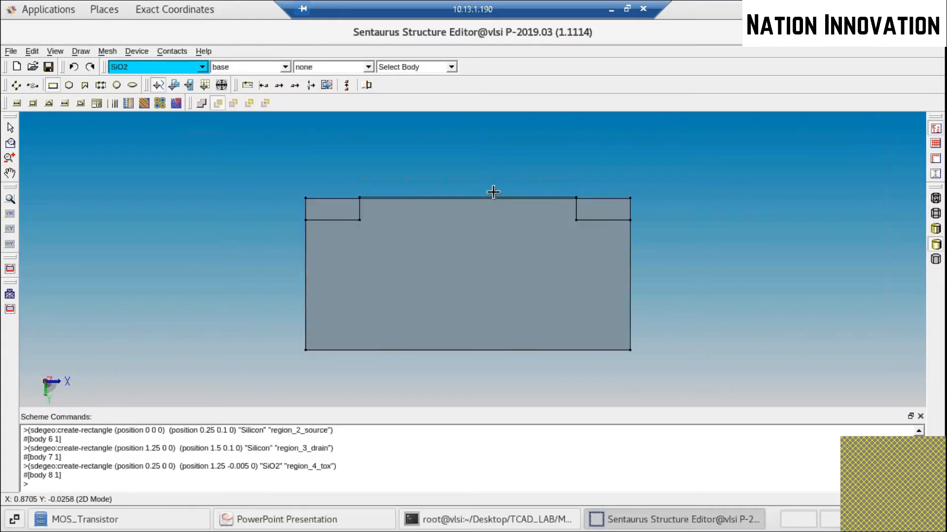
scroll(493, 192, "up", 1)
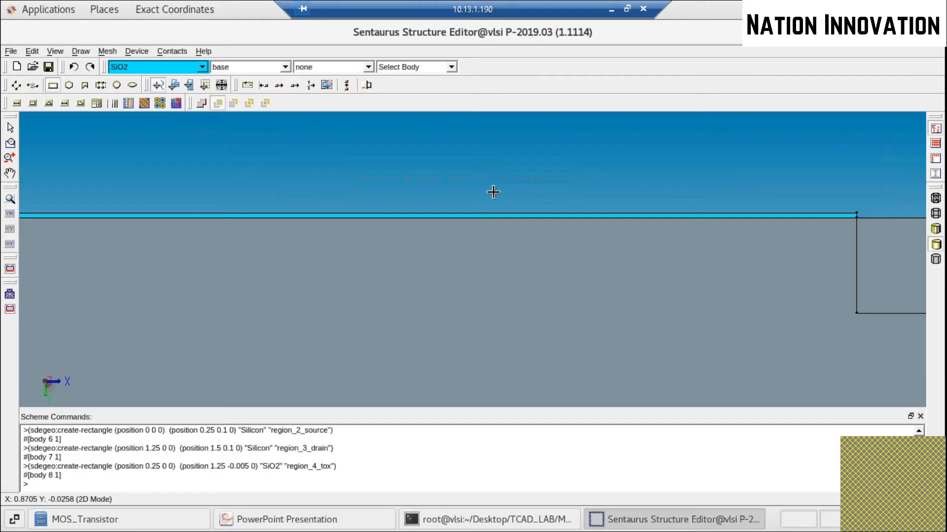
scroll(493, 192, "down", 4)
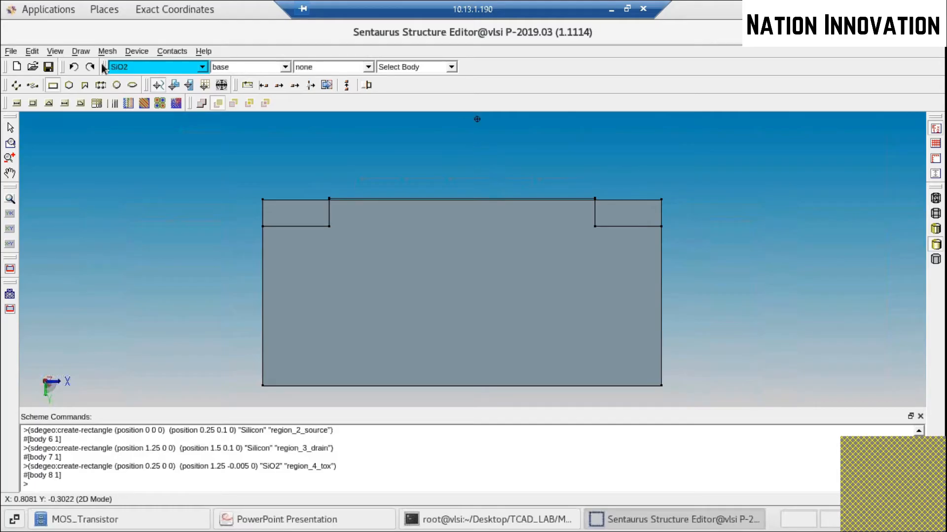
left_click(33, 52)
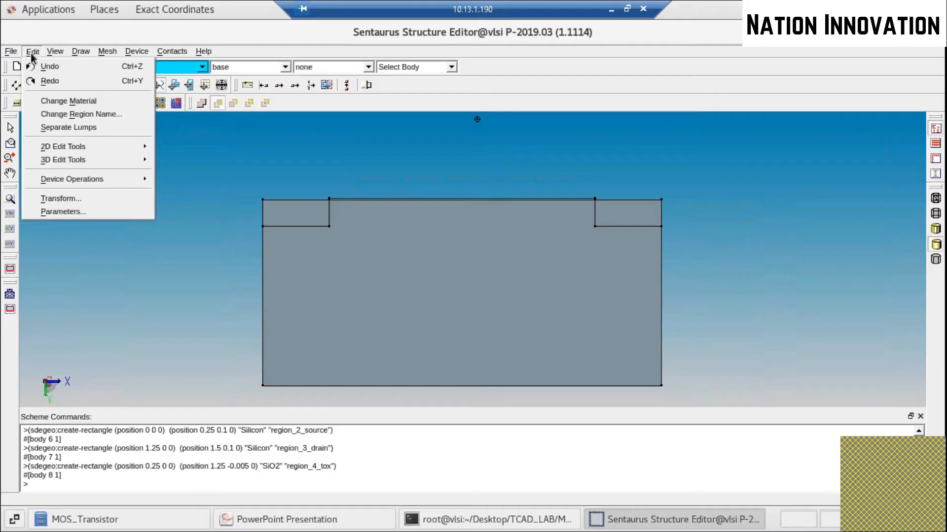
mouse_move(48, 149)
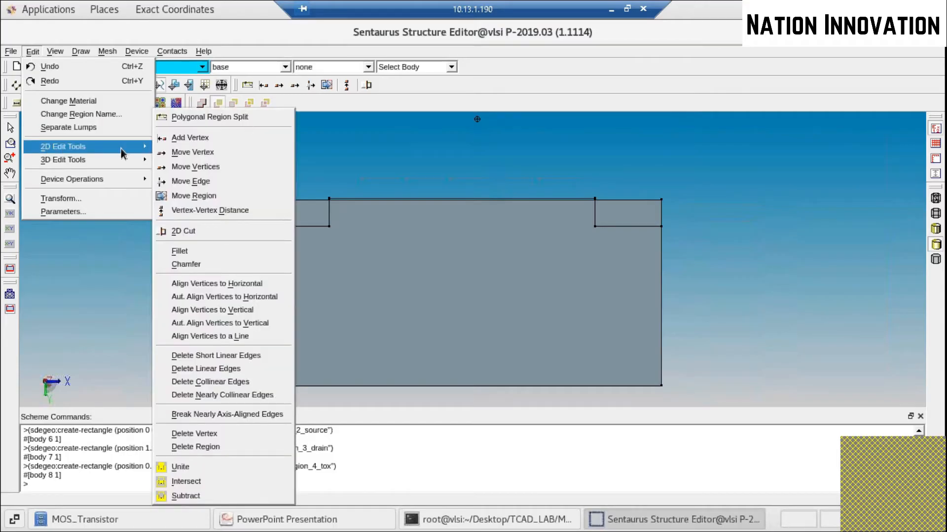
left_click(198, 138)
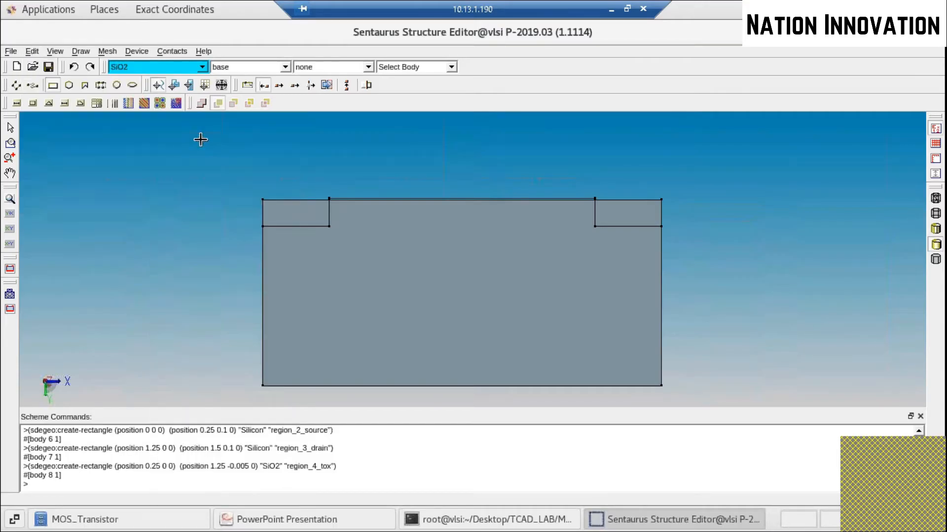
left_click(316, 201)
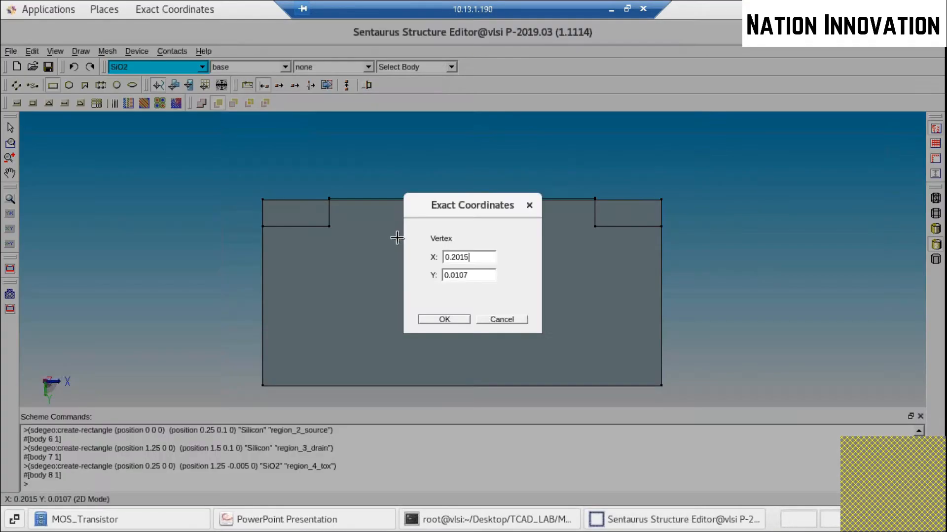
double_click(444, 257)
type("0.2")
key("Tab")
type("0")
left_click(449, 319)
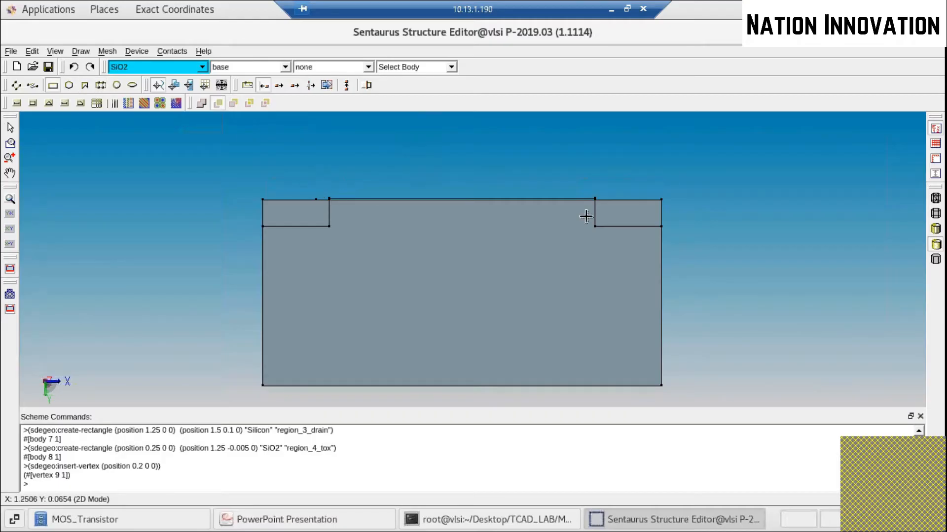
Add a vertex at exactly (1.3, 0) on the drain's top edge
left_click(617, 198)
left_click(474, 257)
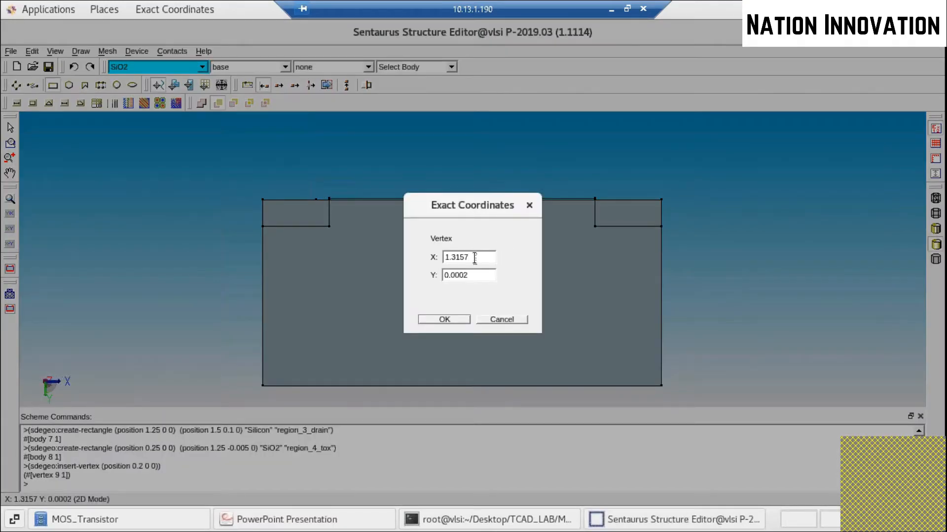
key("BackSpace")
key("BackSpace")
key("BackSpace")
key("Tab")
type("0")
left_click(457, 319)
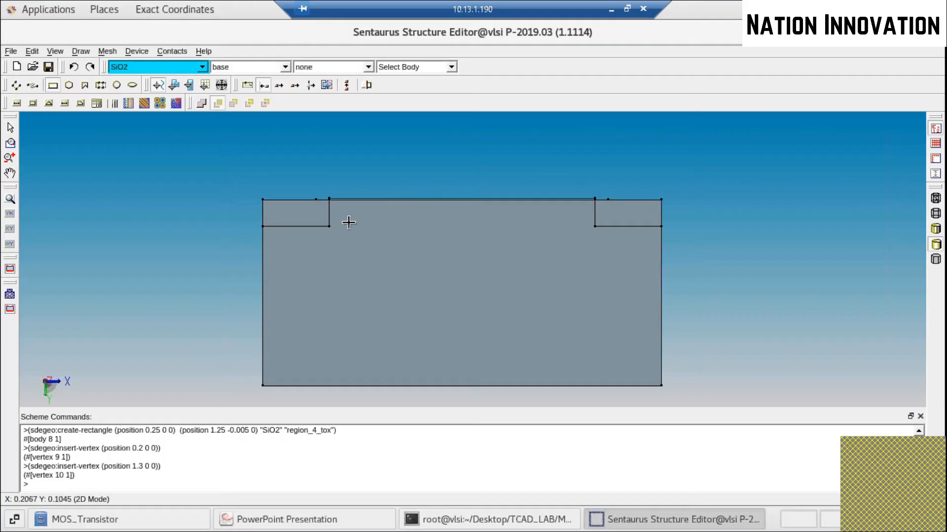
Restrict selection to vertices and fillet the source's lower-right corner with a radius of 0.1
left_click(448, 68)
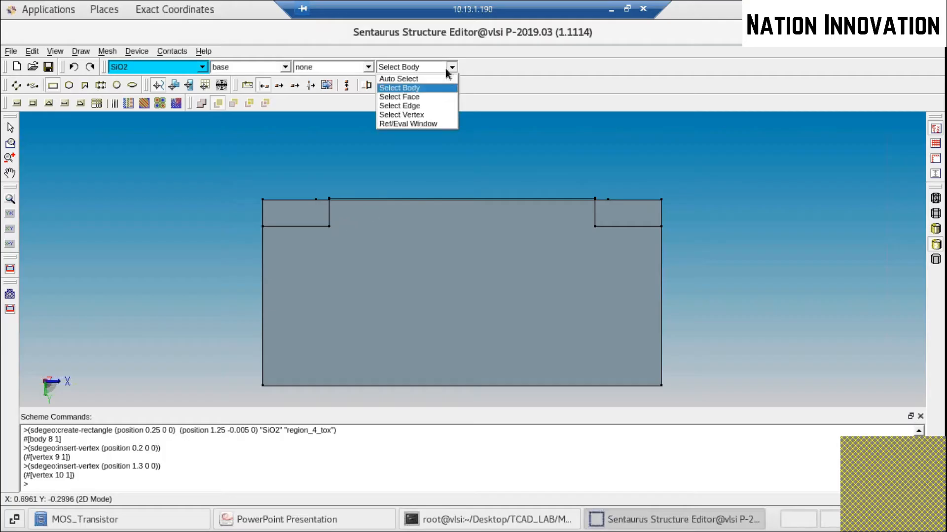
left_click(424, 115)
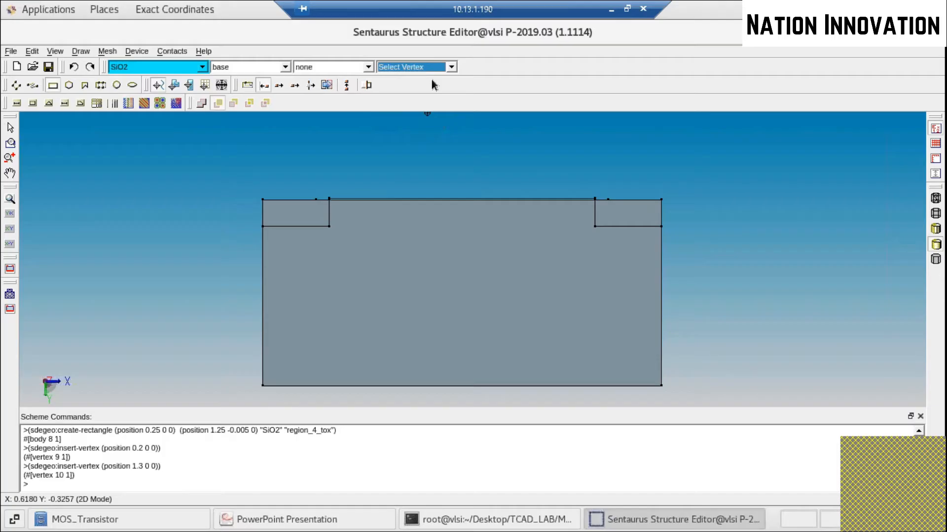
left_click(10, 128)
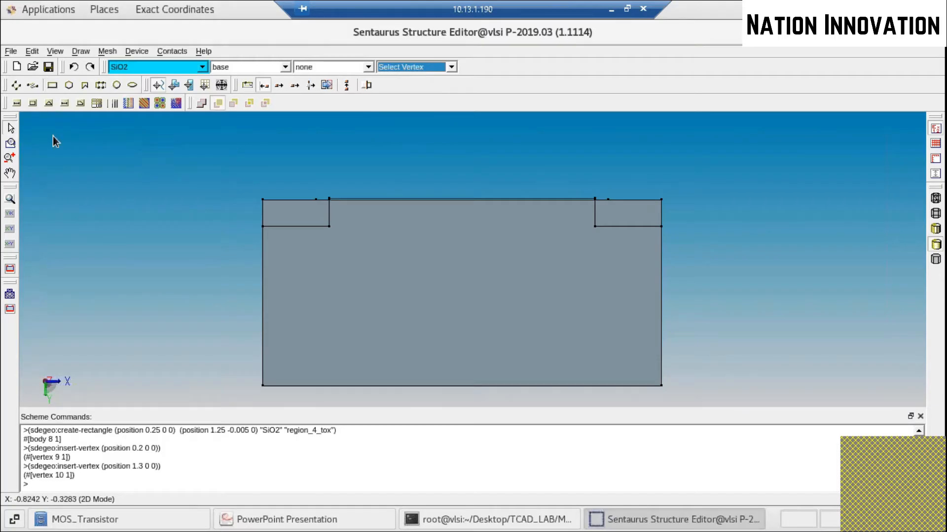
left_click(329, 225)
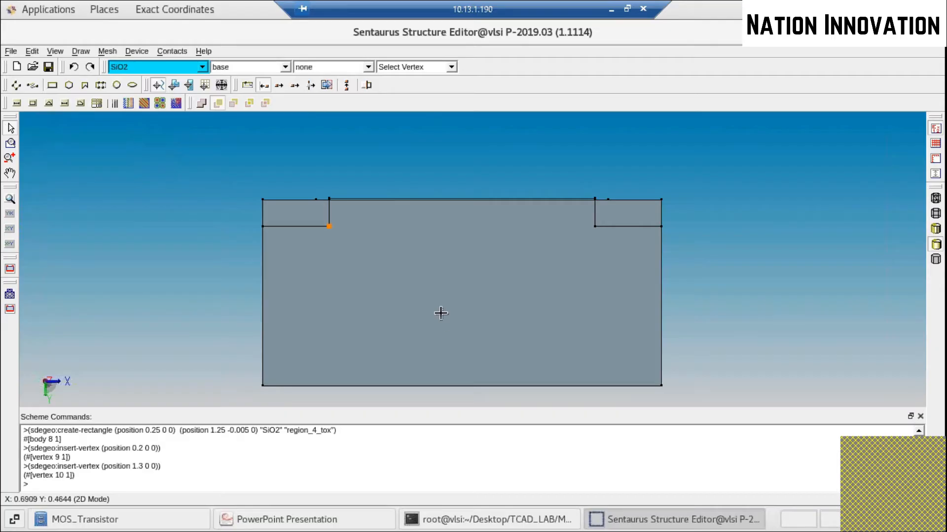
left_click(32, 52)
mouse_move(91, 146)
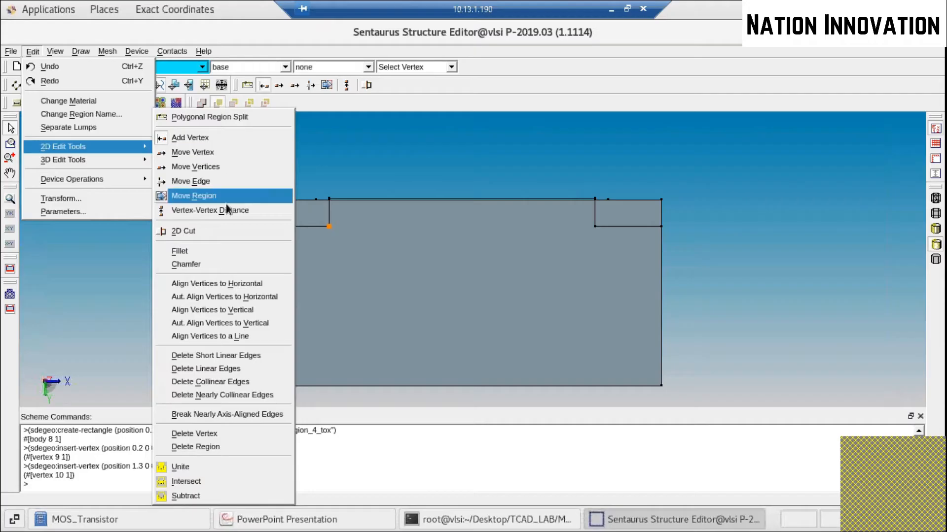
left_click(219, 249)
left_click_drag(437, 270, 327, 271)
type("0.1")
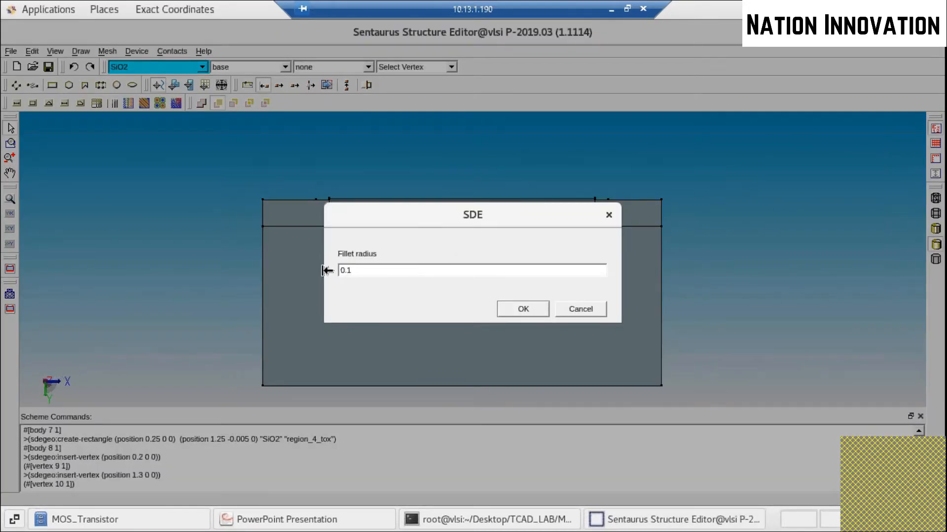
left_click(524, 308)
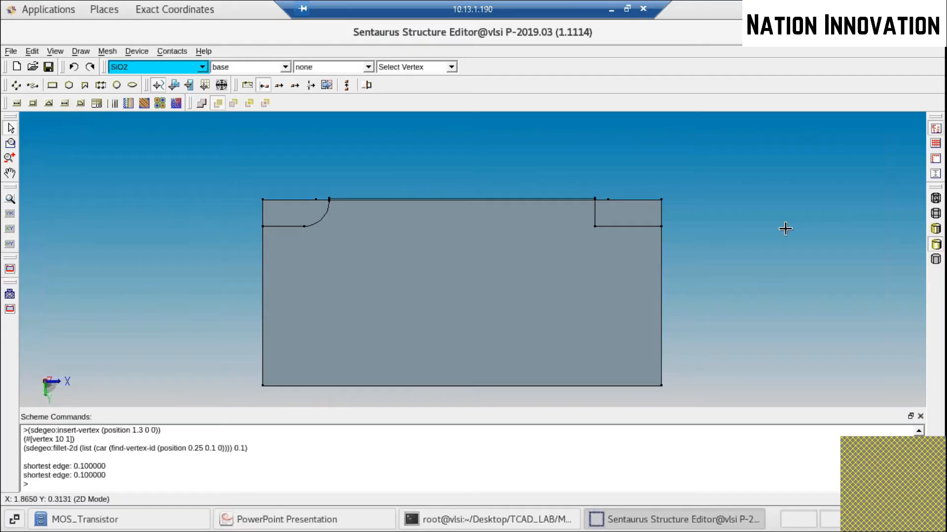
Fillet the drain's lower-left corner with a radius of 0.1, and separate the structure's lumps
left_click(595, 227)
left_click(33, 51)
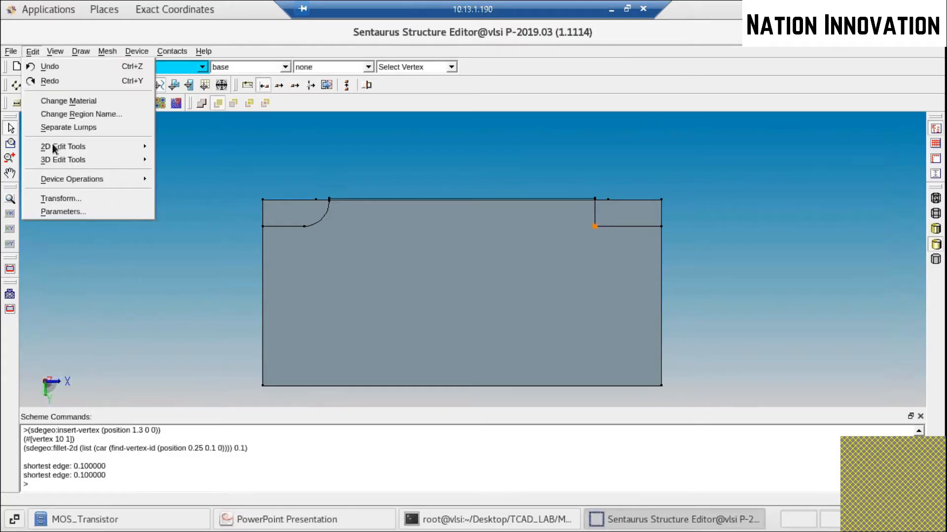
mouse_move(54, 146)
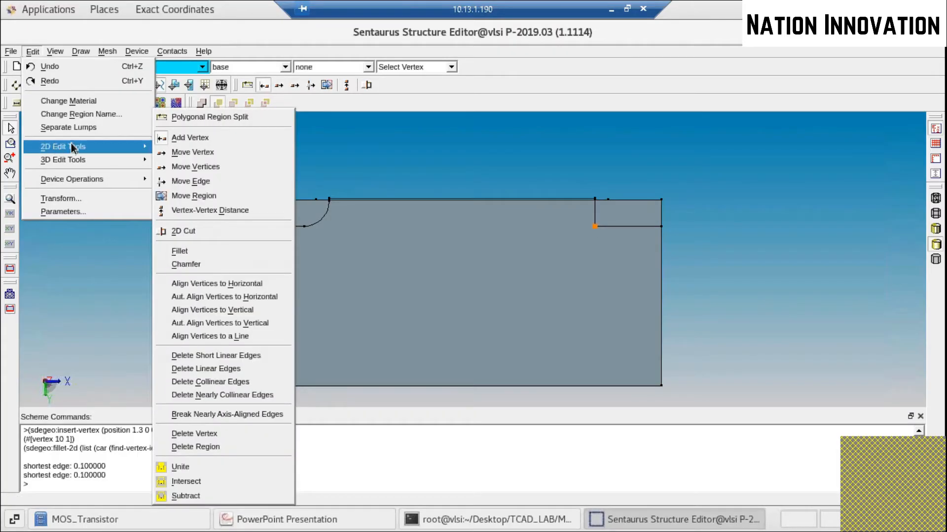
left_click(205, 251)
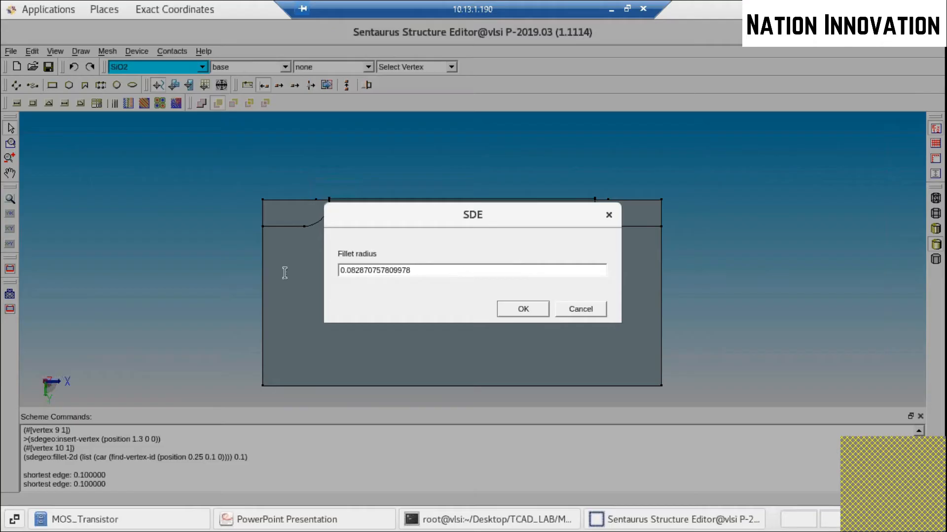
type("0.1")
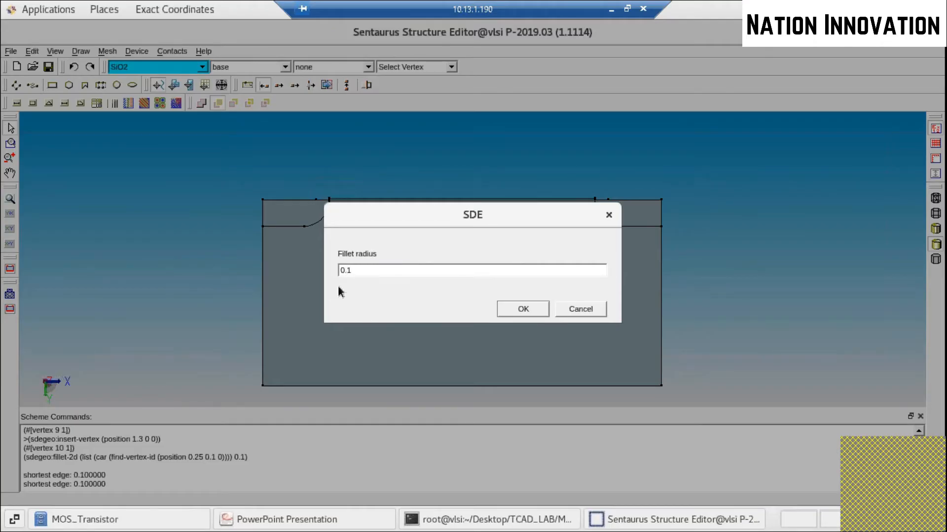
left_click(532, 308)
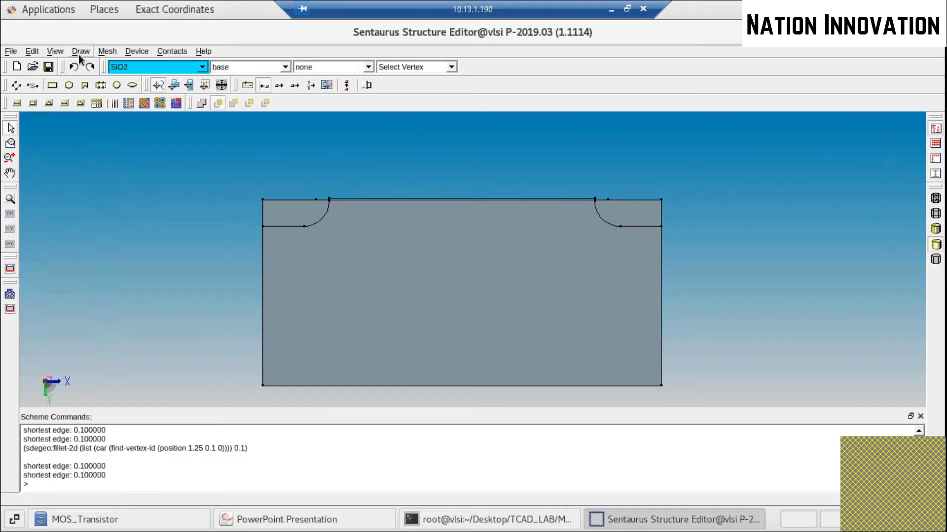
left_click(30, 52)
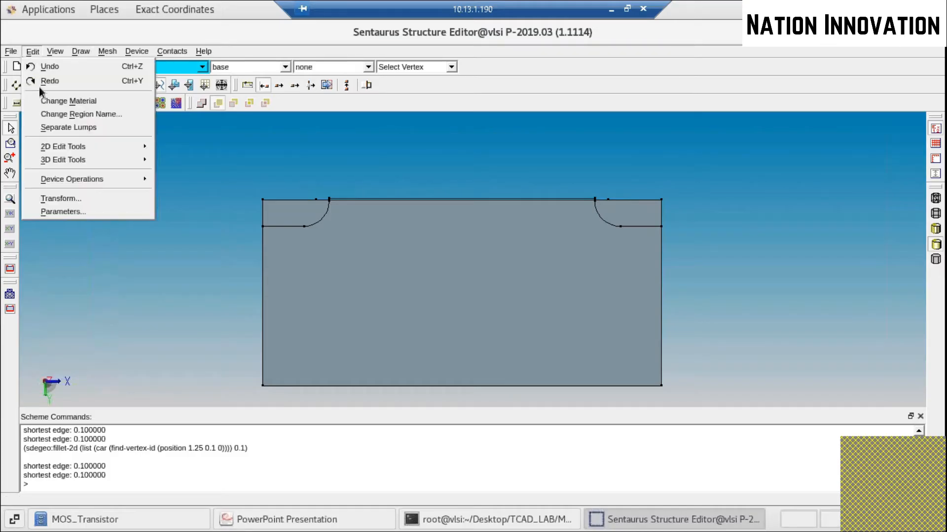
left_click(505, 302)
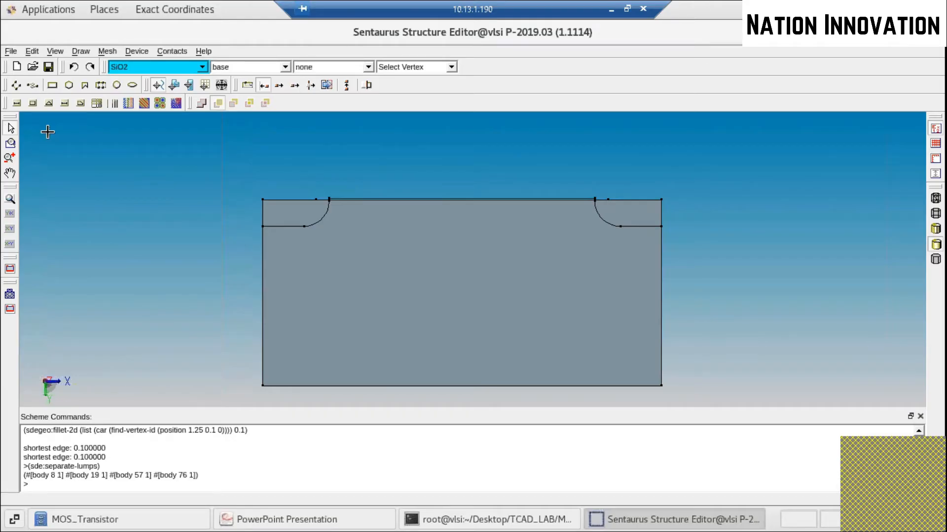
Start a region-based constant profile placement on region_1_substrate and name it ConstantProfilePlacement.substrate
left_click(137, 51)
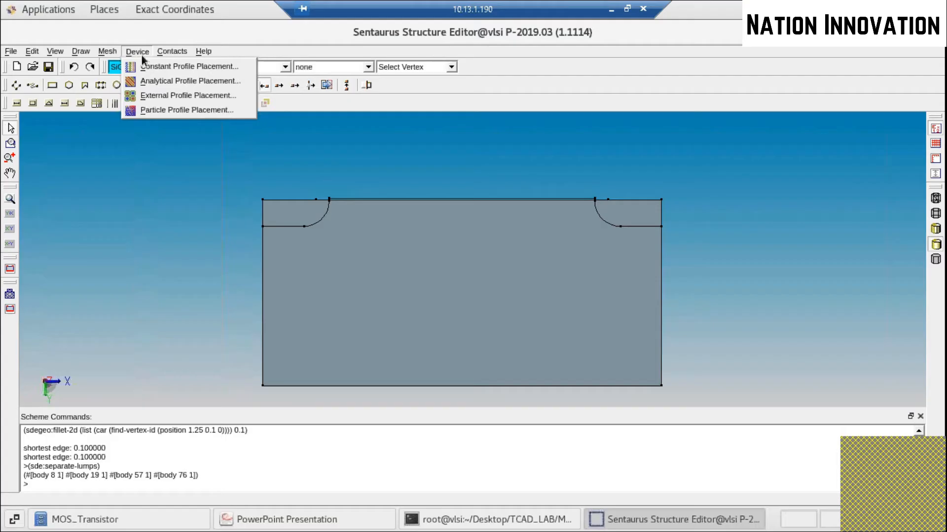
left_click(146, 67)
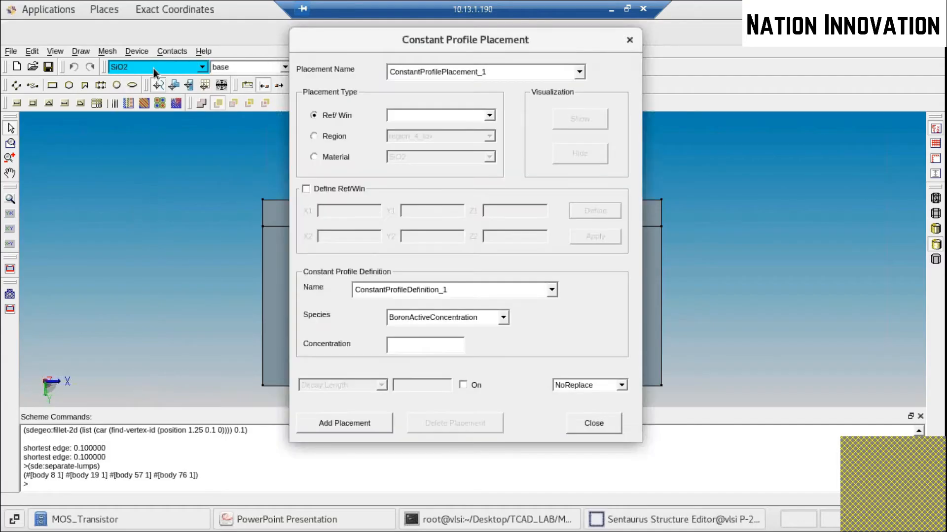
left_click(341, 136)
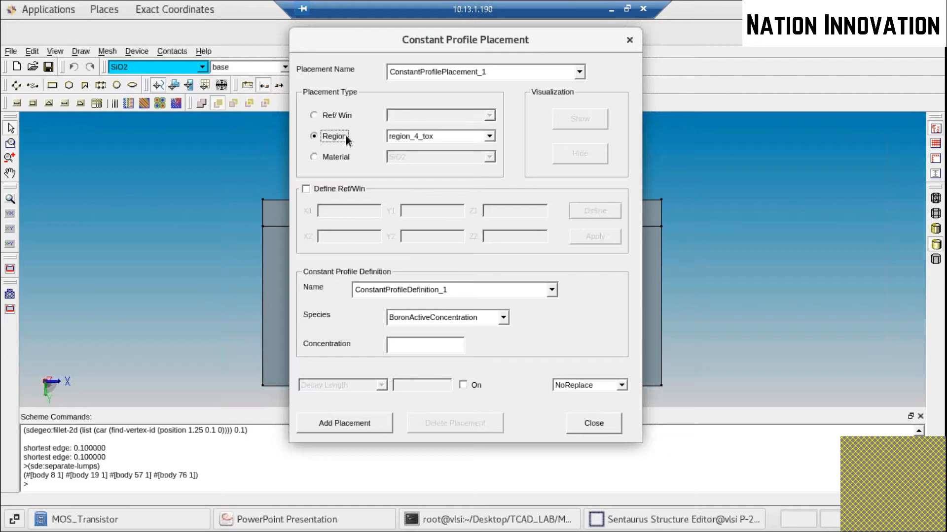
left_click(413, 138)
left_click(423, 166)
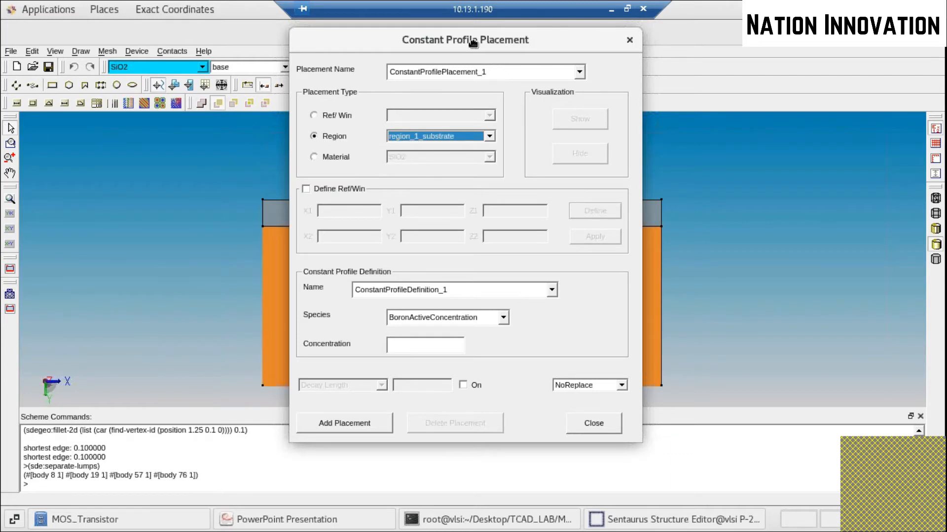
left_click_drag(498, 43, 539, 71)
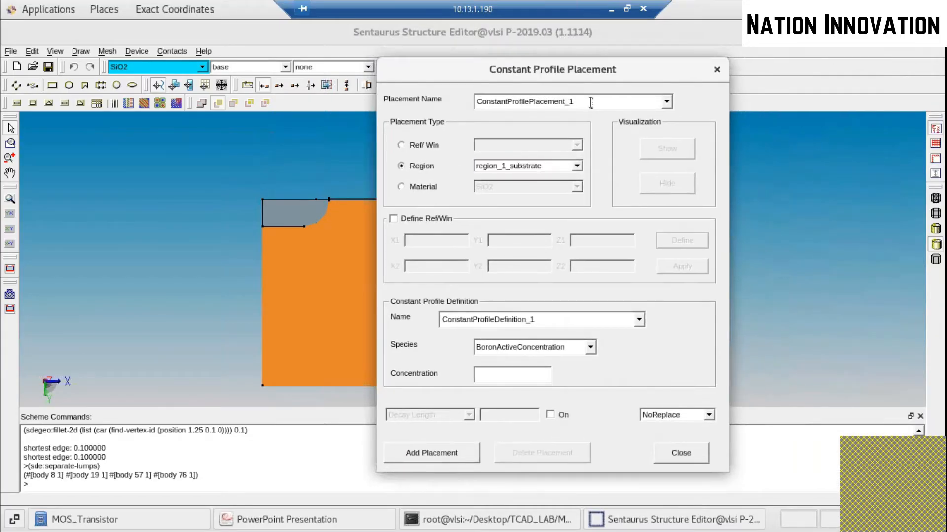
key("BackSpace")
key("BackSpace")
type(".substrate")
Name the profile definition ConstantProfileDefinition.substrate, set its BoronActiveConcentration to 1e+17, and add the placement
left_click(580, 319)
key("BackSpace")
key("BackSpace")
type(".substrate")
left_click(541, 373)
type("1e+")
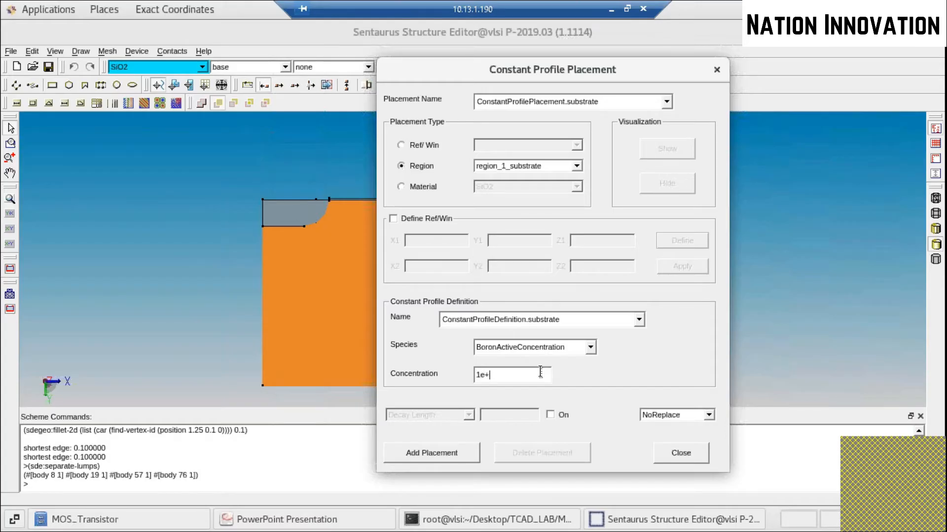
type("17")
left_click(470, 453)
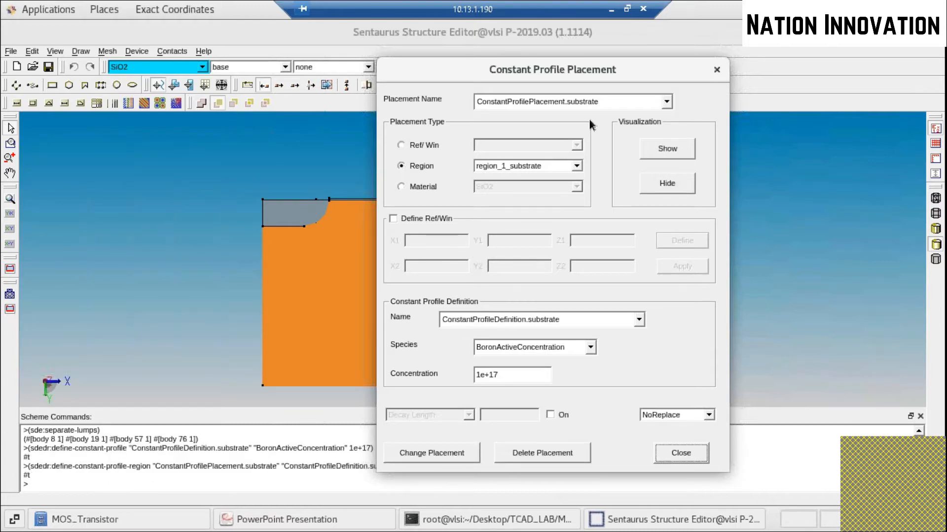
Target region_2_source for another constant profile and name the placement ConstantProfilePlacement.source
left_click(530, 166)
left_click(526, 187)
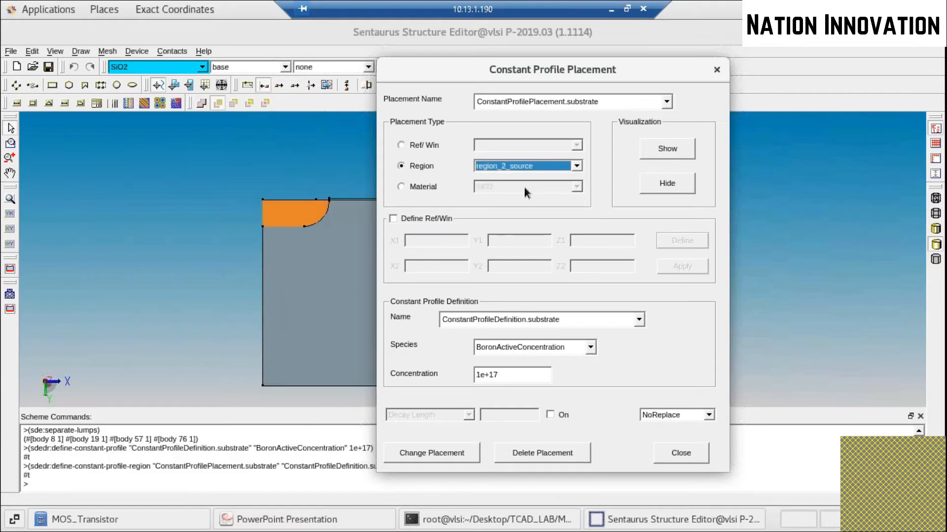
left_click(635, 101)
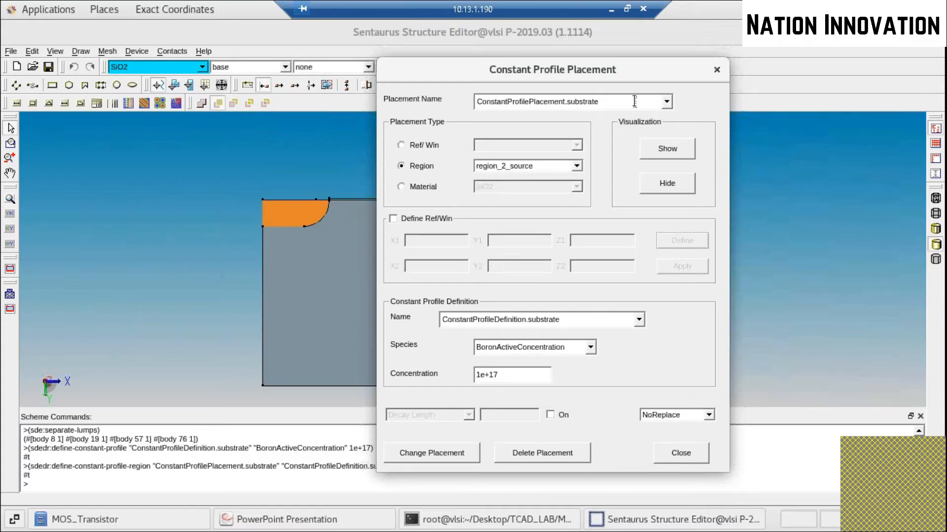
left_click_drag(575, 64, 565, 83)
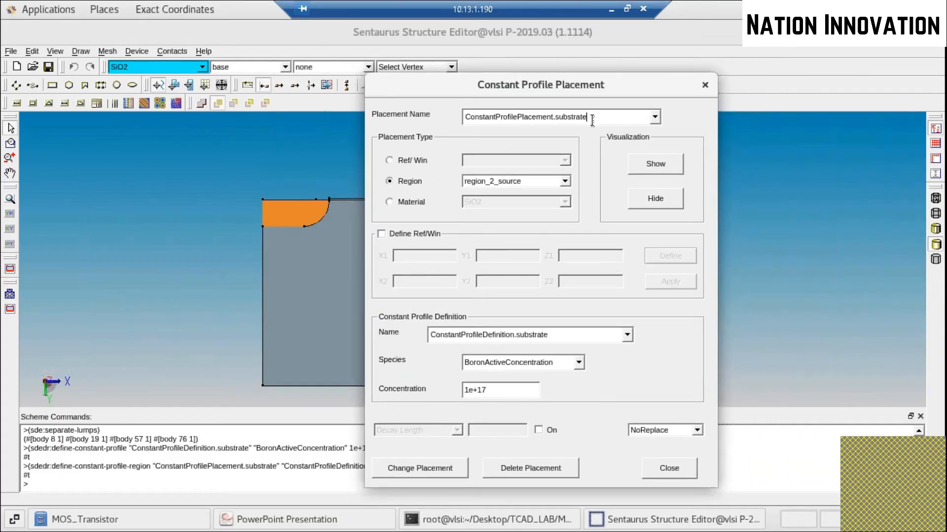
key("BackSpace")
key("BackSpace")
key("BackSpace")
key("BackSpace")
key("BackSpace")
key("BackSpace")
key("BackSpace")
key("BackSpace")
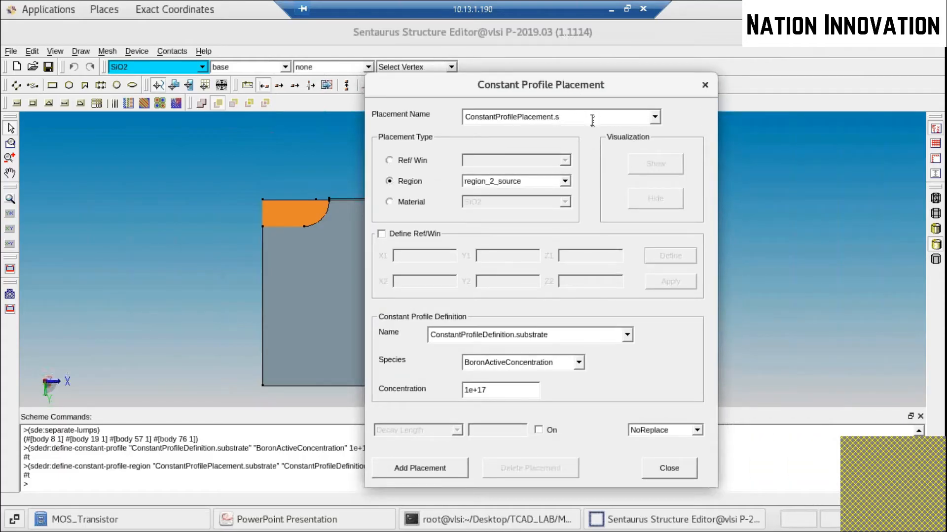
type("ource")
Name the source's constant profile definition ConstantProfileDefinition.source
left_click(557, 334)
key("BackSpace")
key("BackSpace")
key("BackSpace")
key("BackSpace")
key("BackSpace")
key("BackSpace")
key("BackSpace")
key("BackSpace")
type("ource")
Set the source doping species to PhosphorusActiveConcentration with a concentration of 1e+20, and add the placement
left_click(561, 361)
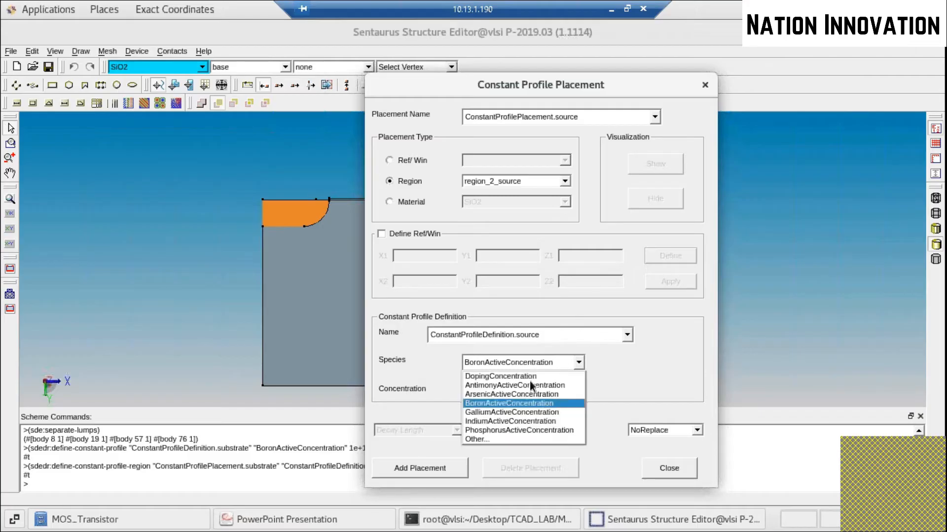
left_click(510, 429)
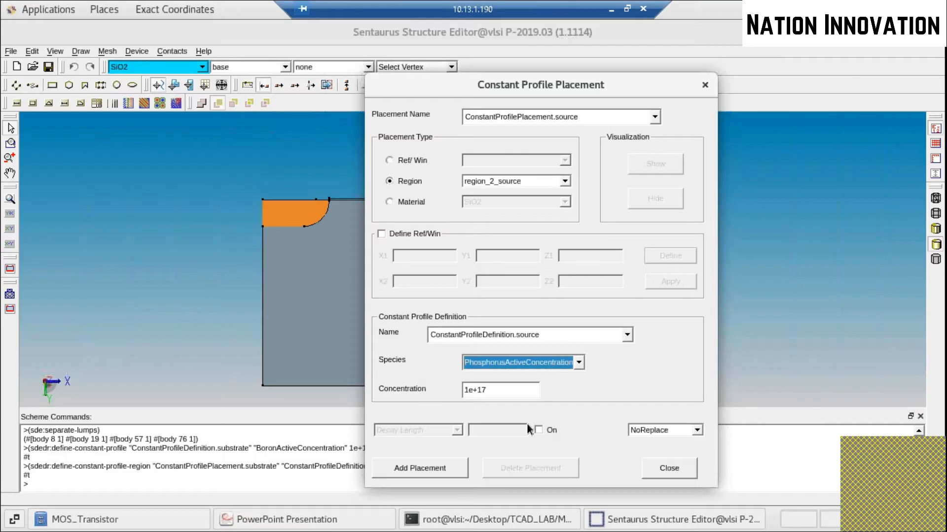
left_click(522, 394)
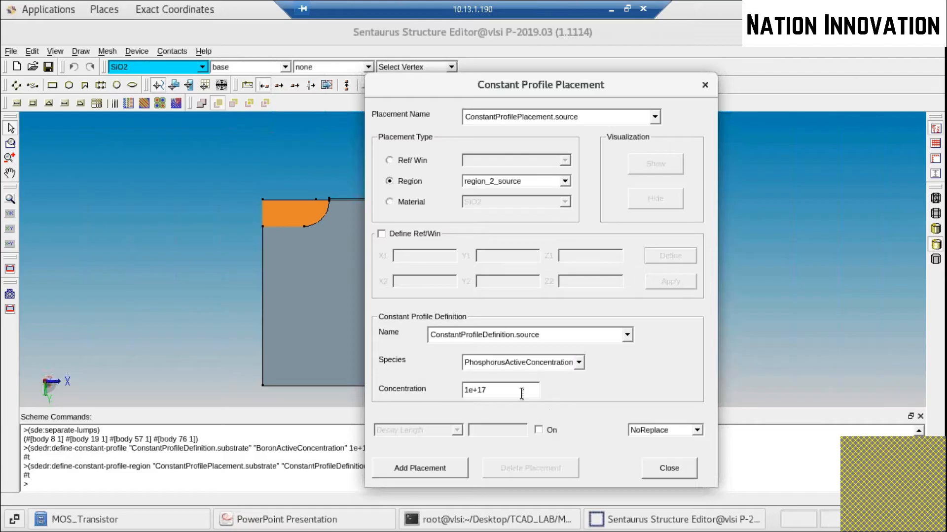
key("BackSpace")
key("BackSpace")
type("20")
left_click(446, 464)
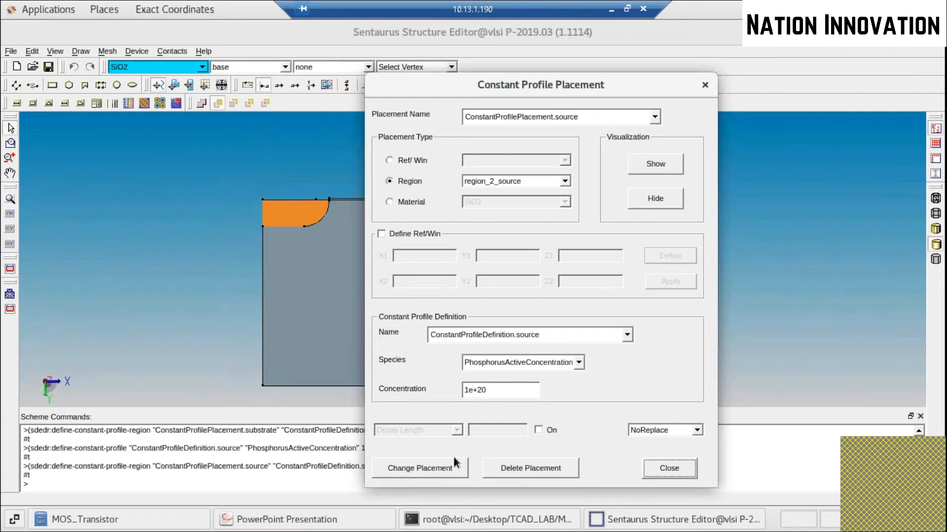
Target region_3_drain for another constant profile and name the placement ConstantProfilePlacement.drain
left_click(501, 181)
left_click(509, 221)
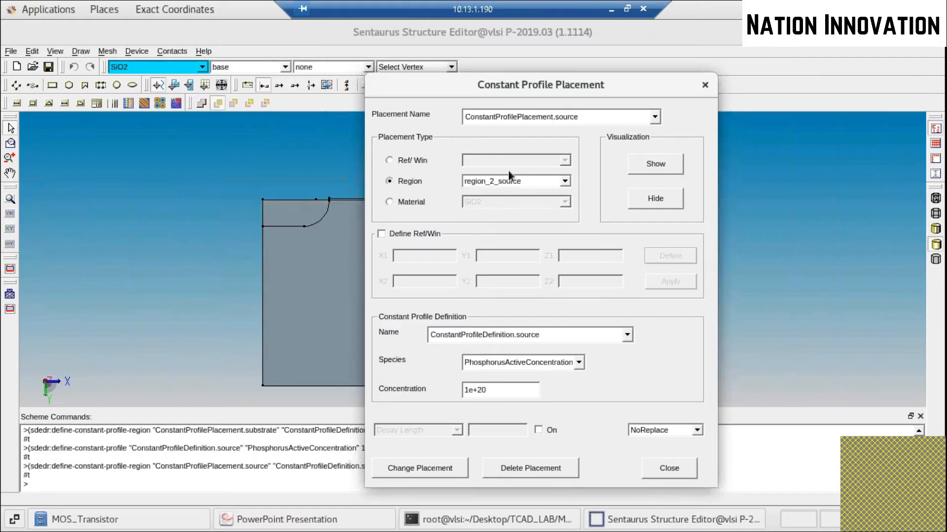
left_click_drag(554, 88, 335, 81)
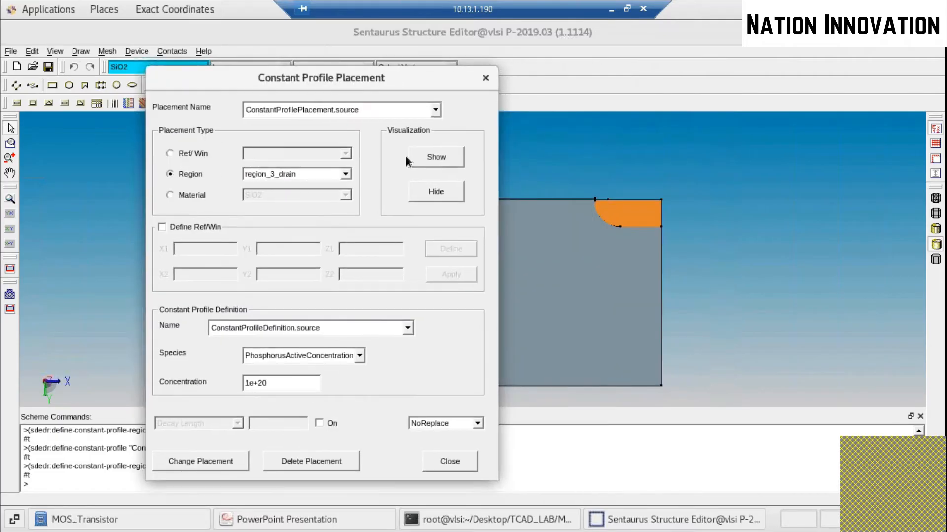
left_click(382, 109)
key("BackSpace")
key("BackSpace")
key("BackSpace")
key("BackSpace")
key("BackSpace")
key("BackSpace")
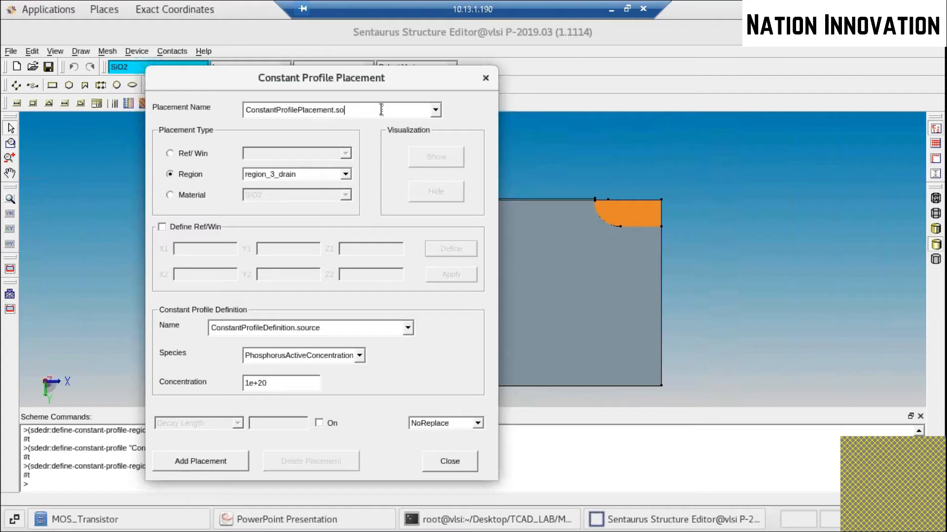
type("drain")
Name the profile definition ConstantProfileDefinition.drain, add the placement with the same phosphorus doping, and close the placement dialog
left_click(355, 328)
key("BackSpace")
key("BackSpace")
key("BackSpace")
key("BackSpace")
key("BackSpace")
key("BackSpace")
type("drain")
left_click(218, 463)
left_click(450, 462)
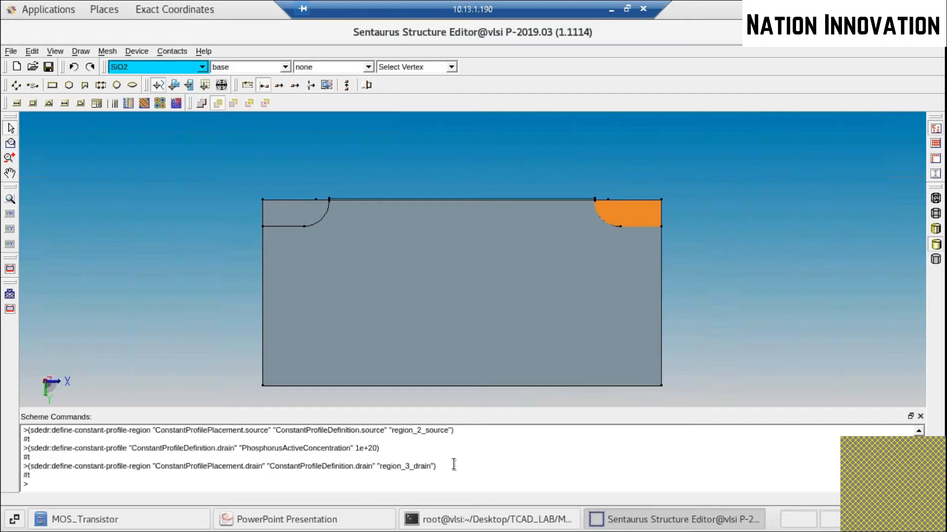
Define a contact set named gate with the default edge color and thickness
left_click(172, 51)
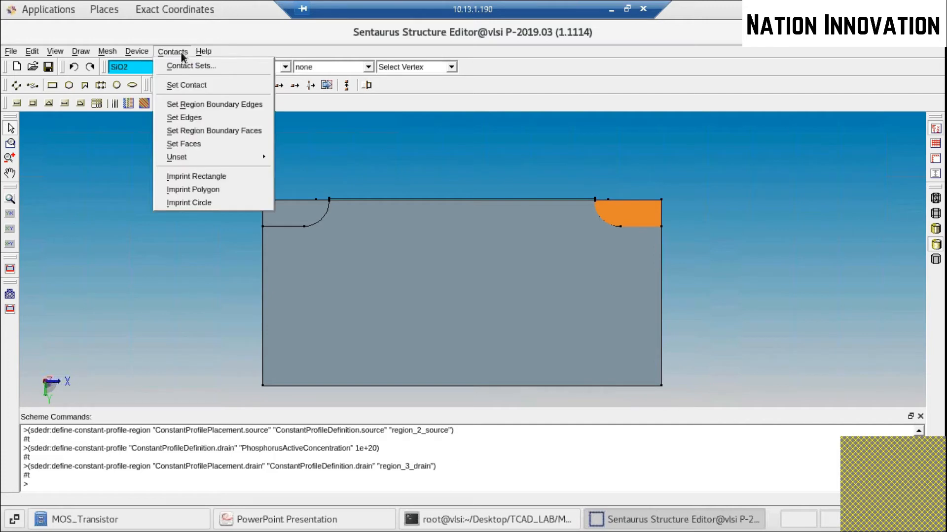
left_click(181, 53)
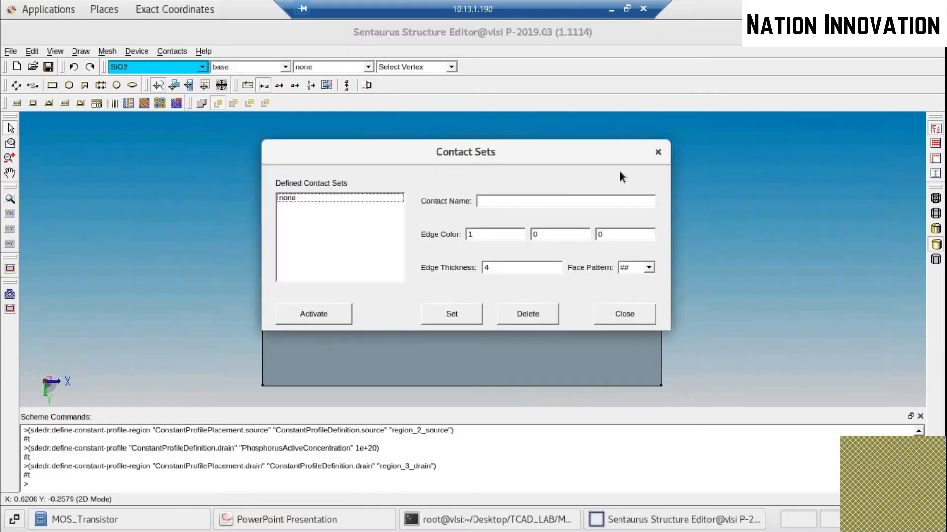
left_click_drag(621, 158, 720, 176)
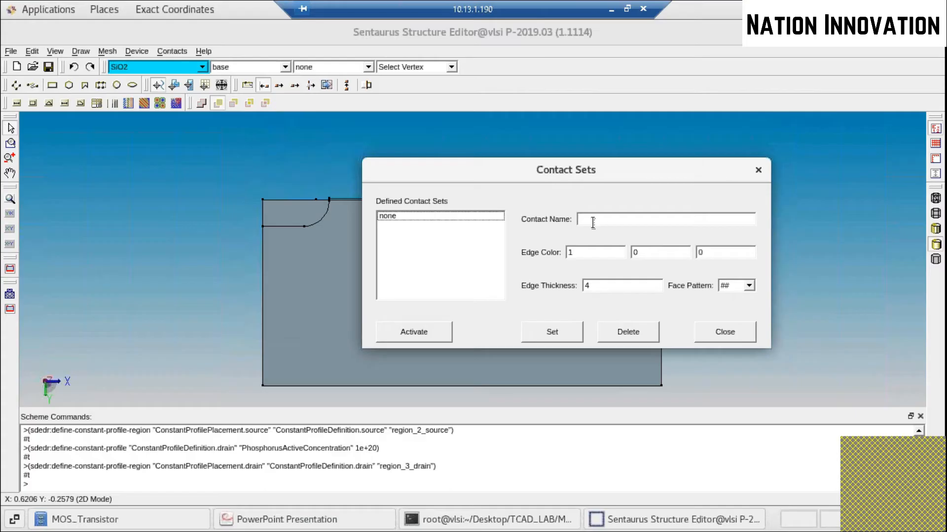
left_click(591, 220)
type("gate")
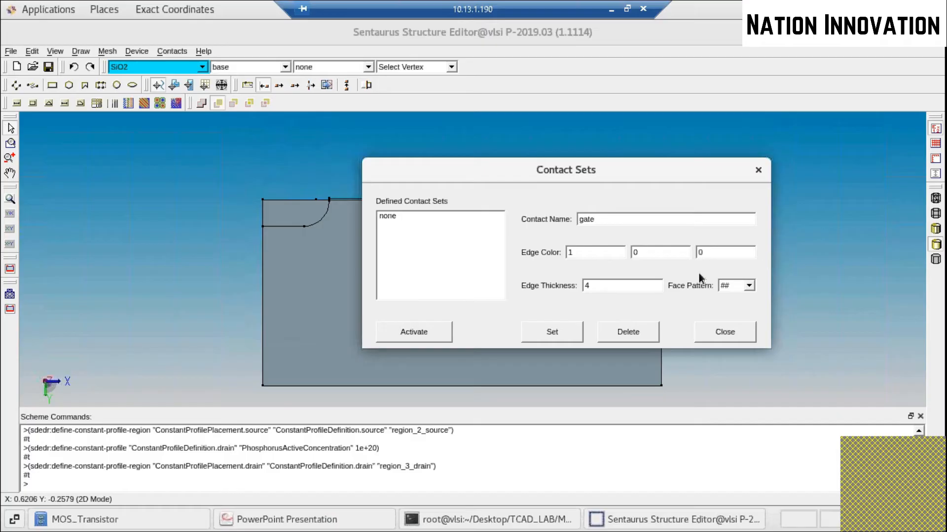
left_click(552, 330)
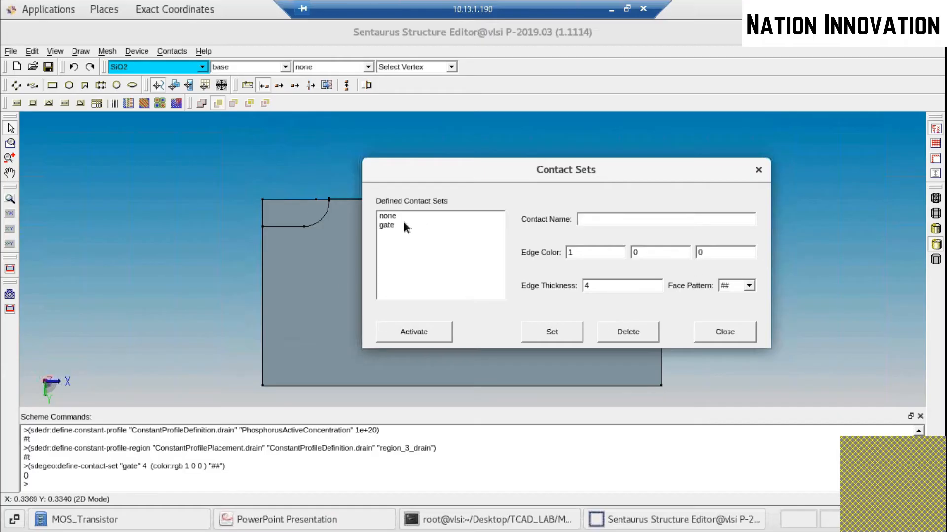
Define a contact set named source with edge color 1, 1, 0
type("source")
left_click(651, 253)
key("BackSpace")
type("1")
left_click(568, 328)
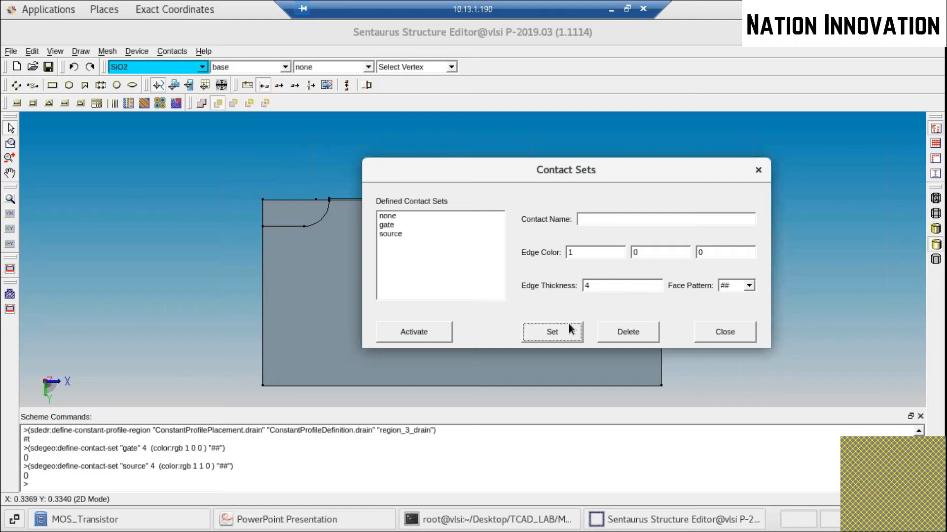
Define a contact set named drain with edge color 1, 1, 1
type("drain")
left_click(671, 255)
key("BackSpace")
key("Tab")
type("1")
left_click(551, 338)
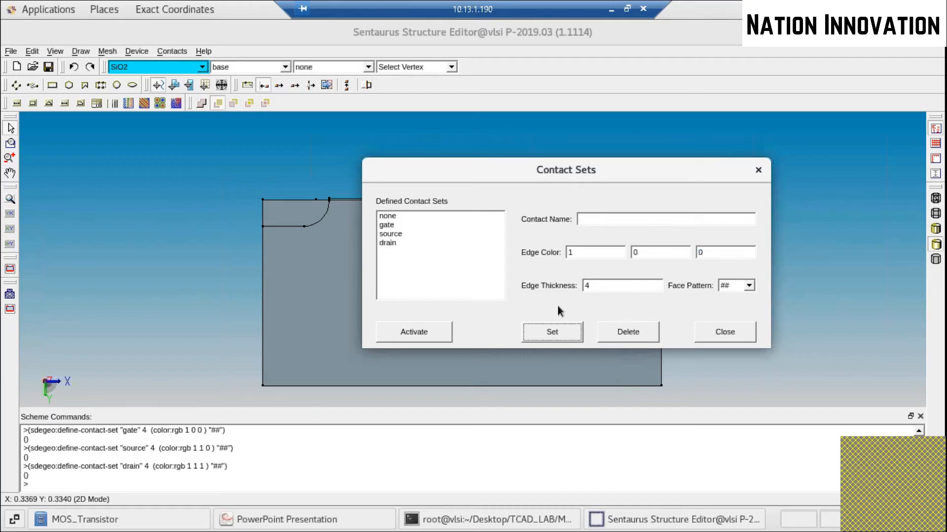
Define a contact set named substrate with edge color 0, 1, 1
left_click(615, 222)
type("substrate")
left_click(604, 255)
key("BackSpace")
type("0")
key("Tab")
type("1")
key("Tab")
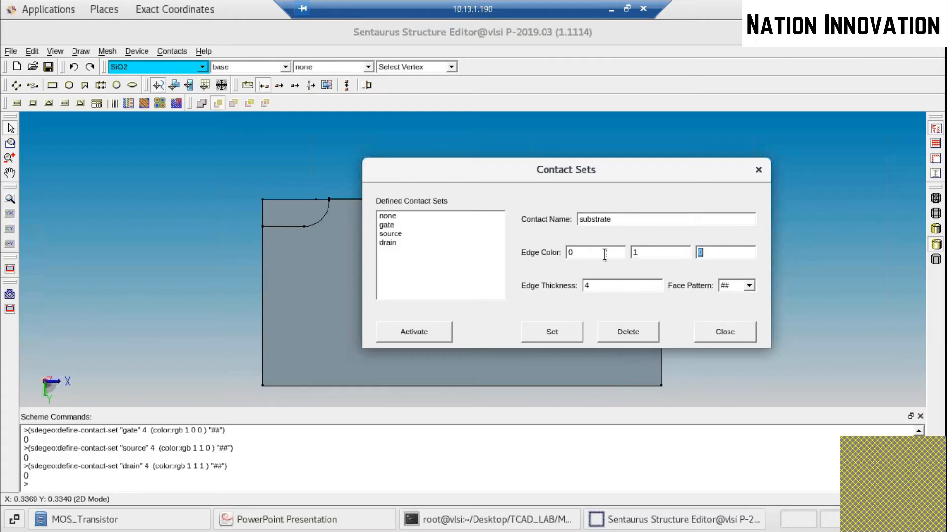
type("1")
left_click(569, 334)
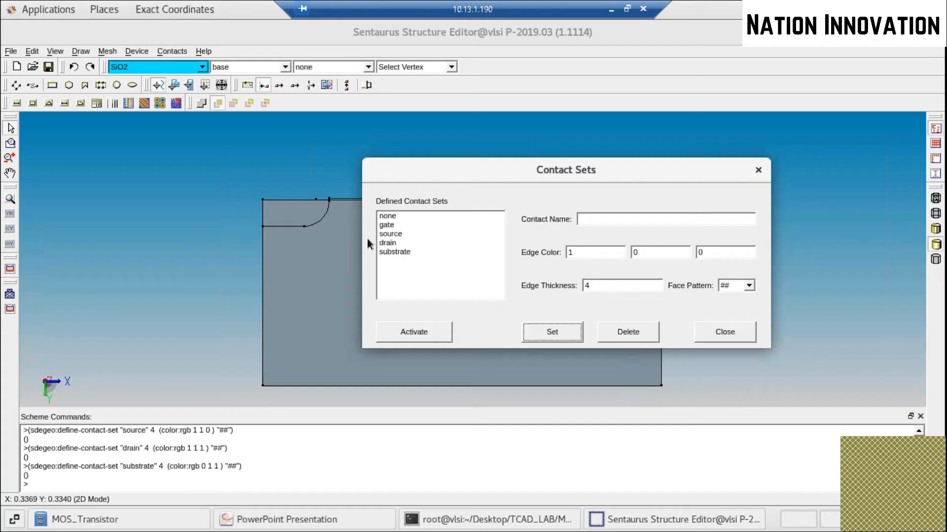
Close the contact set definitions, restrict selection to edges, and assign the gate contact to the top edge of the gate oxide
left_click(735, 331)
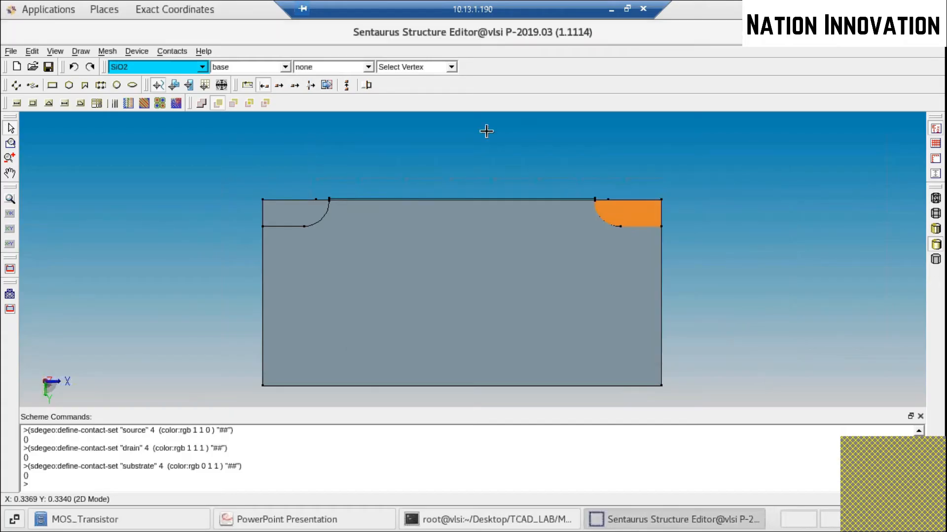
left_click(369, 67)
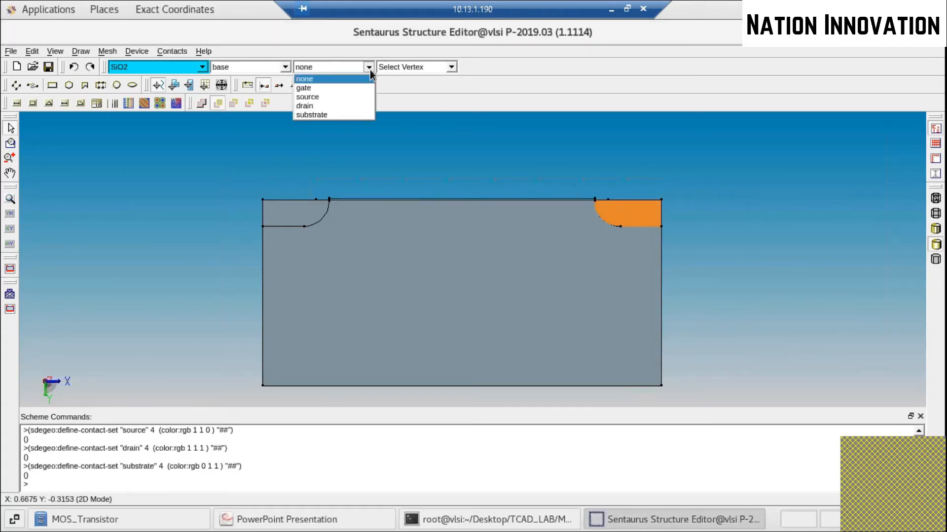
left_click(369, 70)
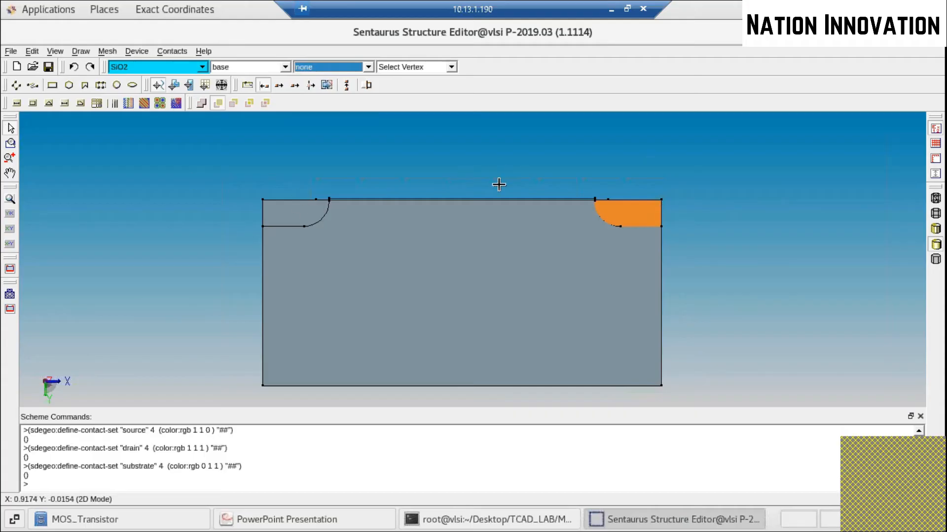
scroll(500, 186, "up", 1)
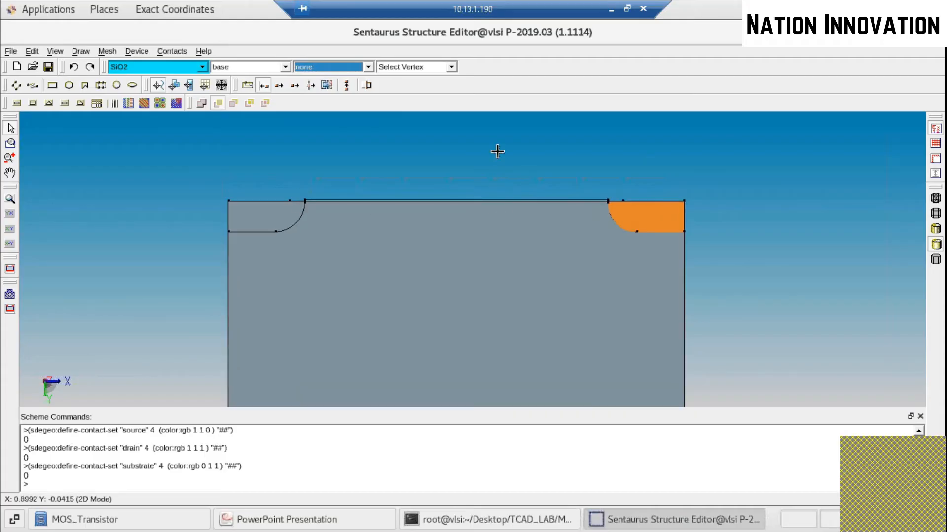
left_click(450, 67)
left_click(409, 106)
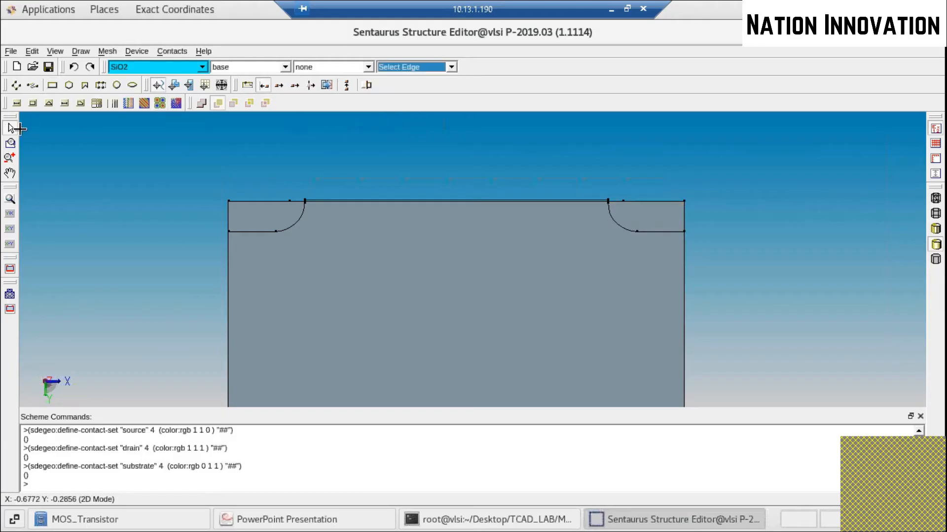
left_click(334, 69)
left_click(325, 90)
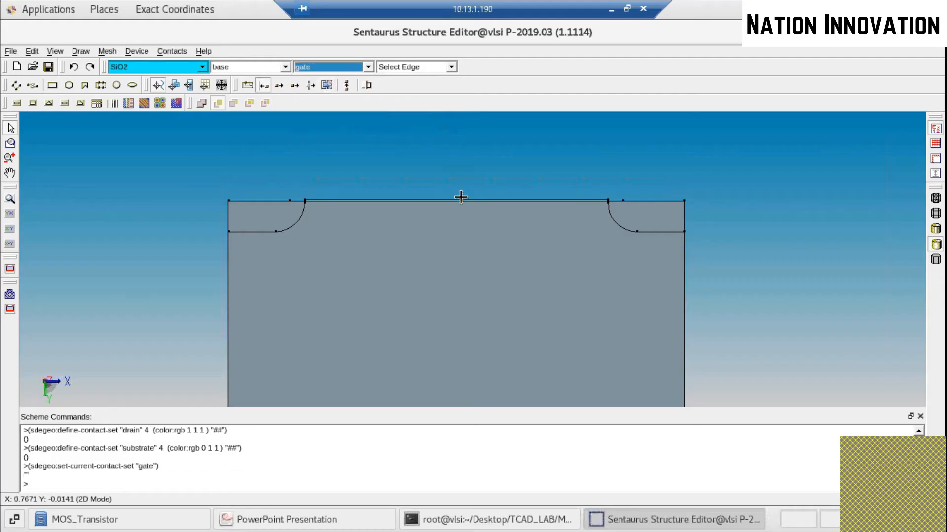
left_click(180, 52)
left_click(181, 85)
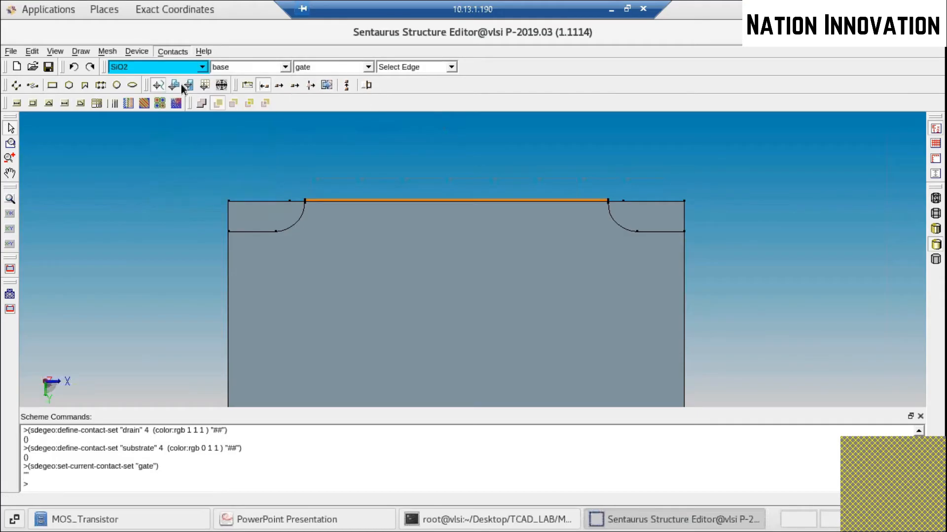
Assign the source contact to the top edge of the source region
left_click(345, 67)
left_click(306, 99)
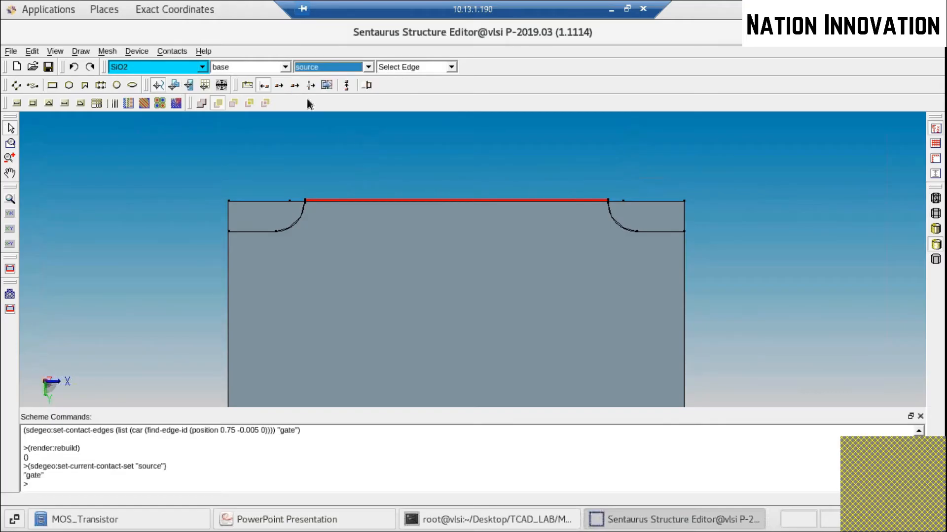
left_click(257, 201)
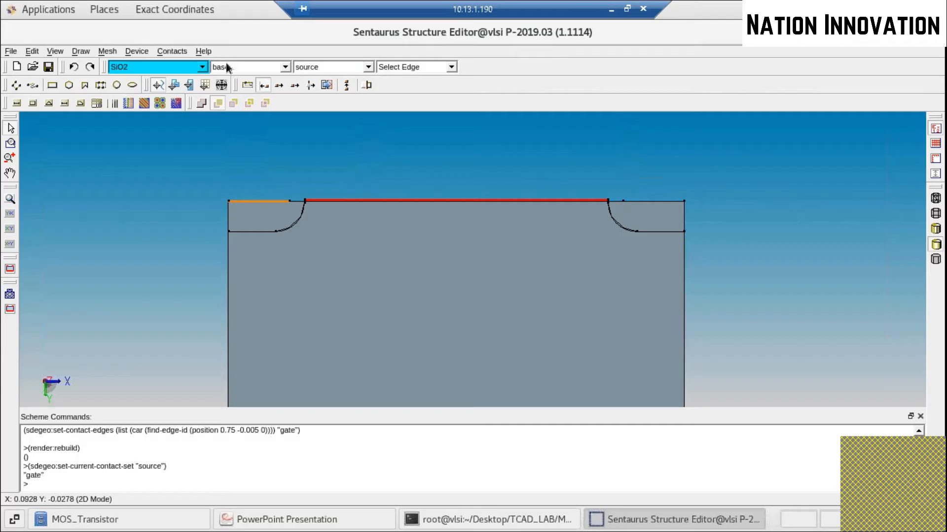
left_click(172, 51)
left_click(182, 85)
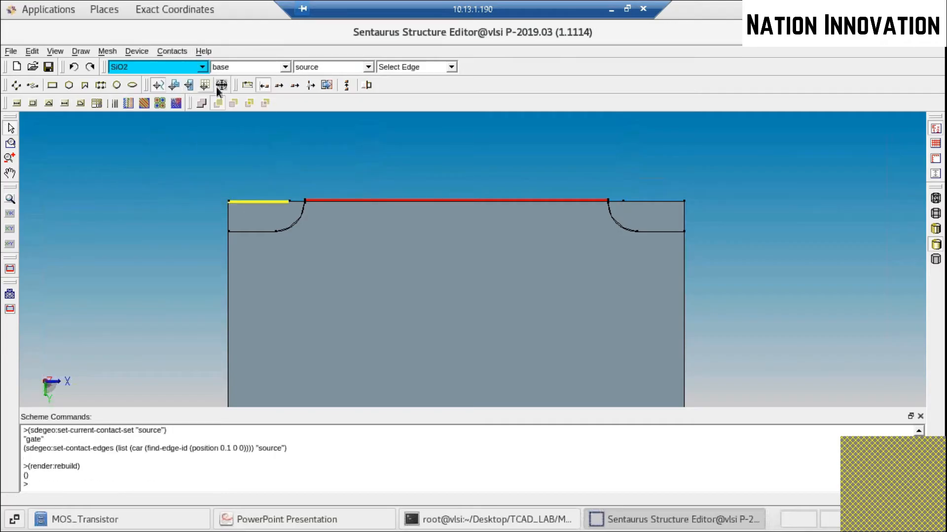
Assign the drain contact to the top edge of the drain region
left_click(341, 66)
left_click(327, 104)
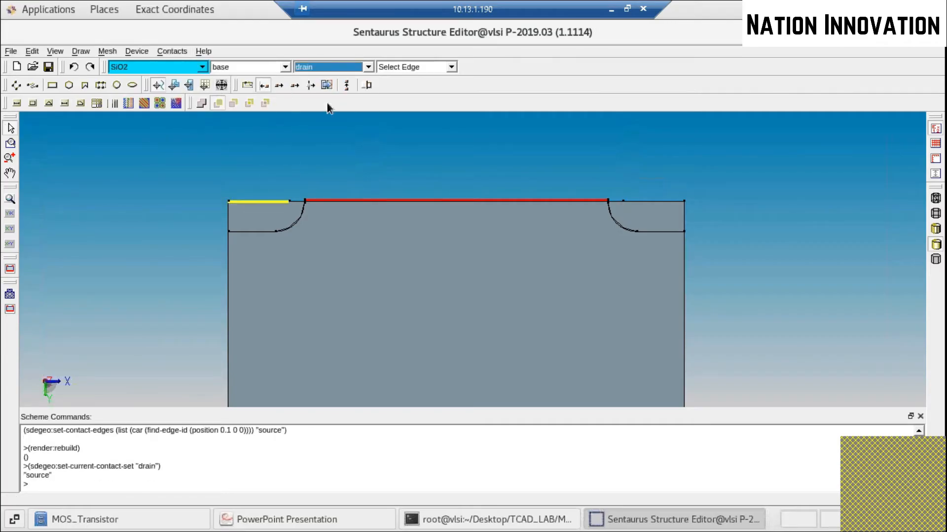
left_click(666, 201)
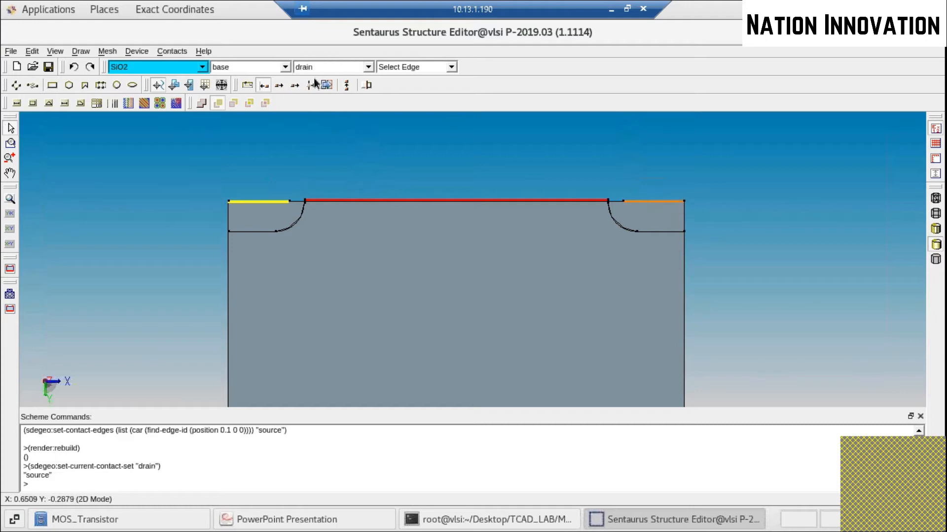
left_click(173, 52)
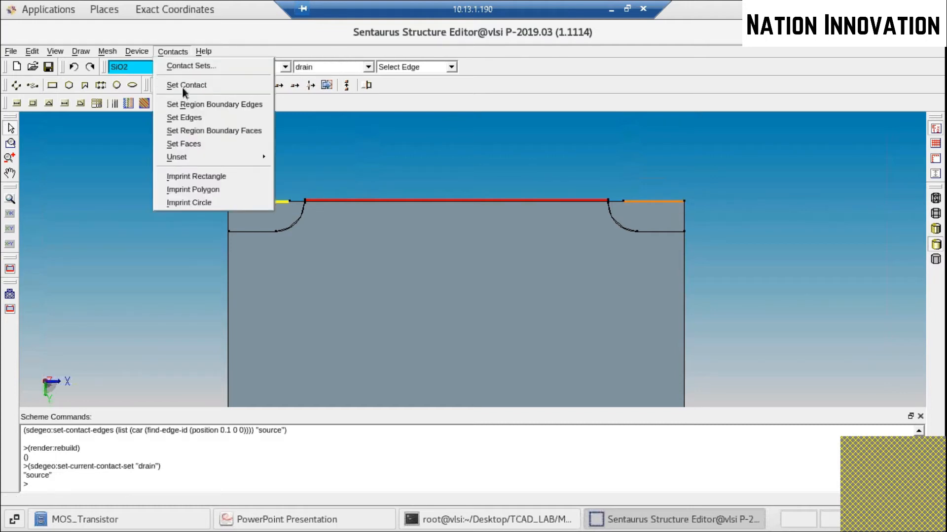
left_click(182, 87)
Assign the substrate contact to the bottom edge of the silicon substrate
scroll(674, 223, "up", 1)
scroll(674, 222, "down", 3)
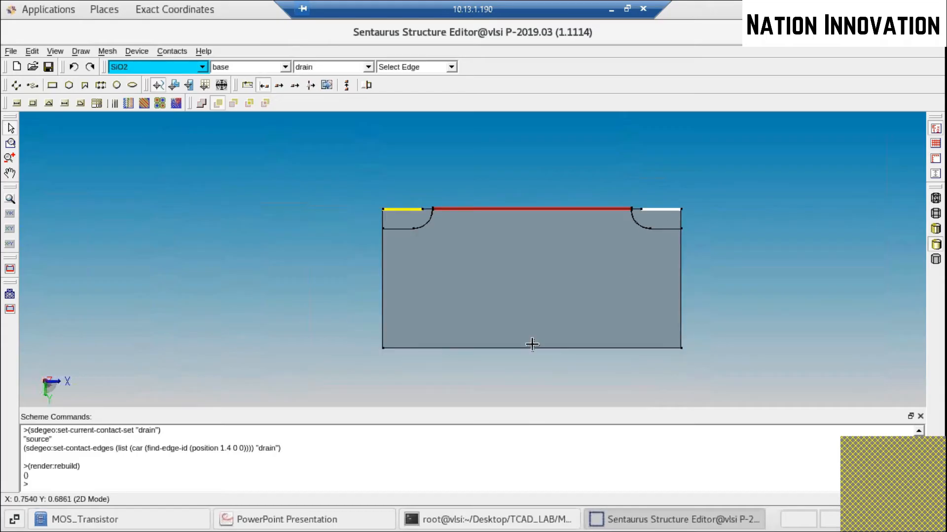
left_click(315, 67)
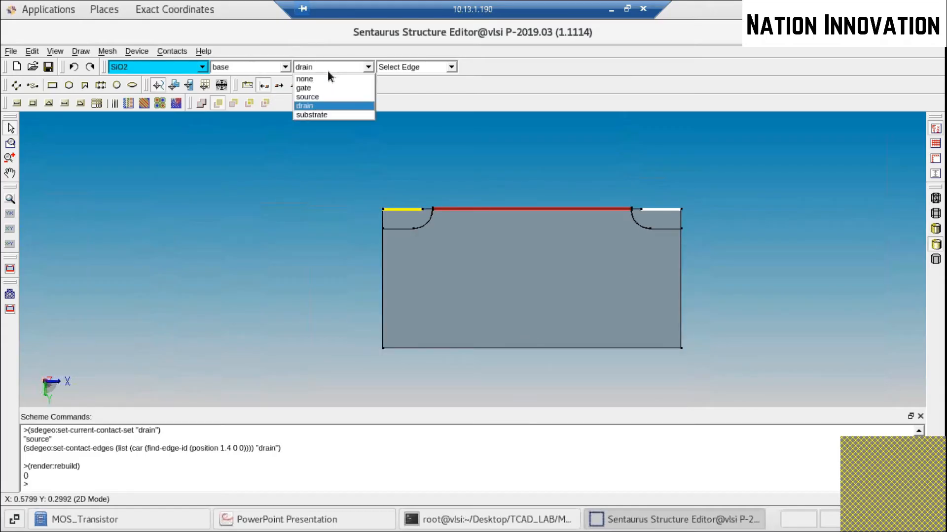
left_click(313, 115)
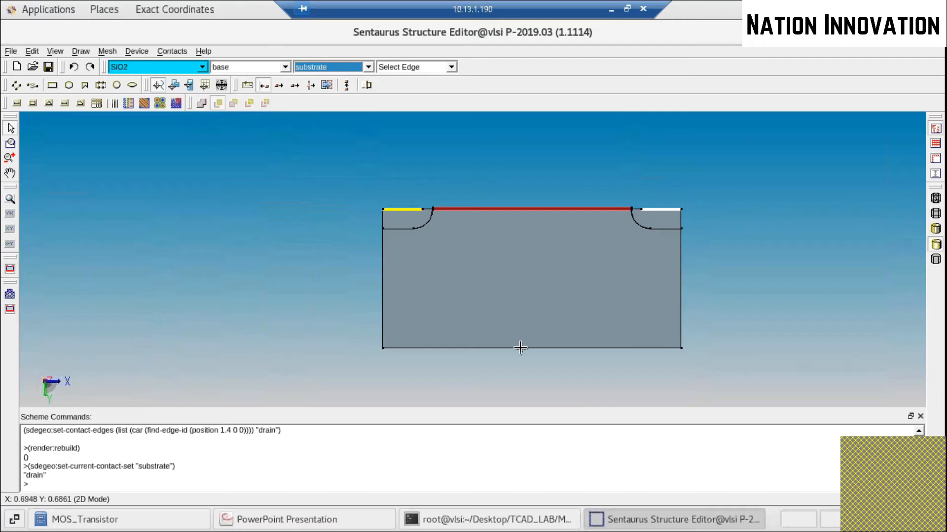
left_click(172, 51)
left_click(189, 117)
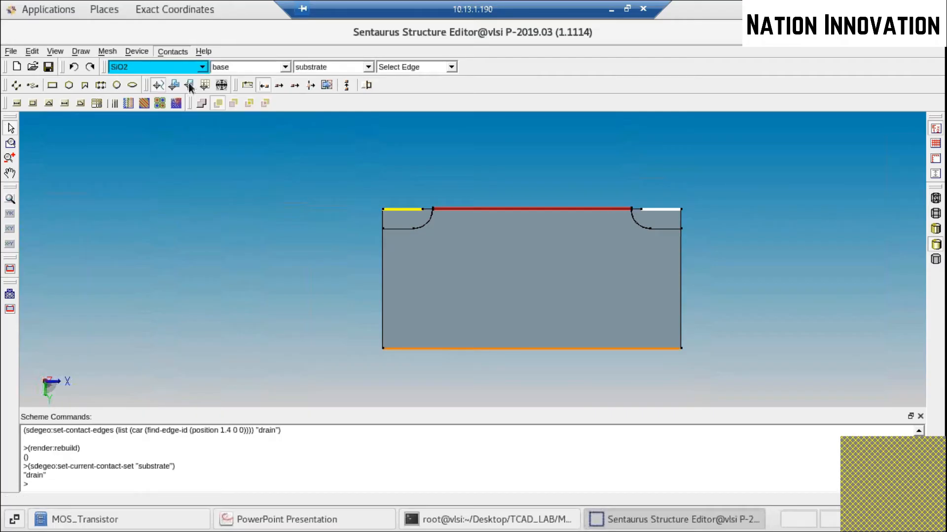
left_click(295, 140)
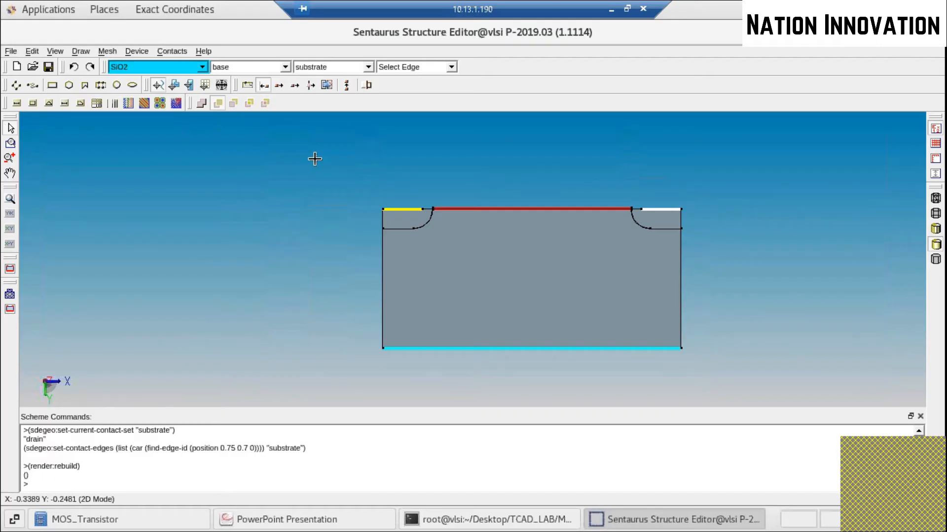
Draw a rectangular Ref/Eval window enclosing the whole device, from about (-0.06, -0.09) to (1.55, 0.85)
left_click(109, 52)
mouse_move(129, 66)
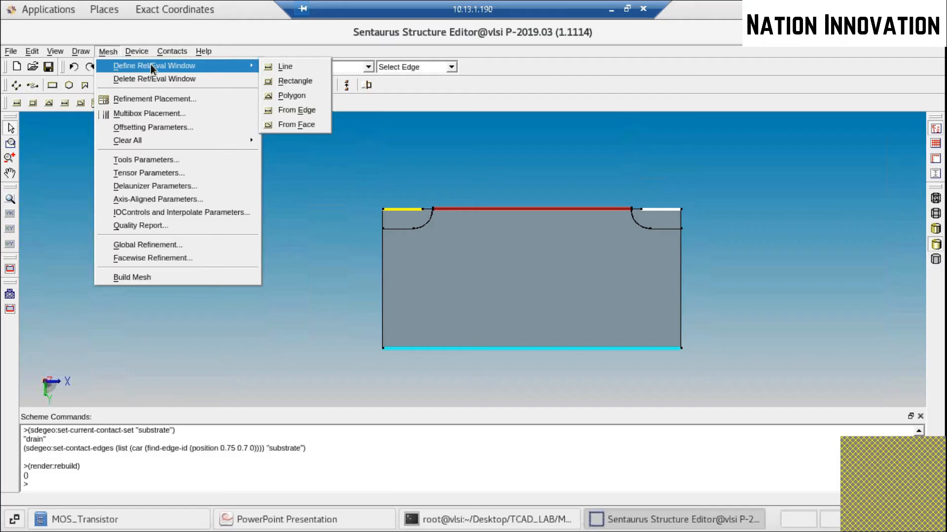
left_click(282, 67)
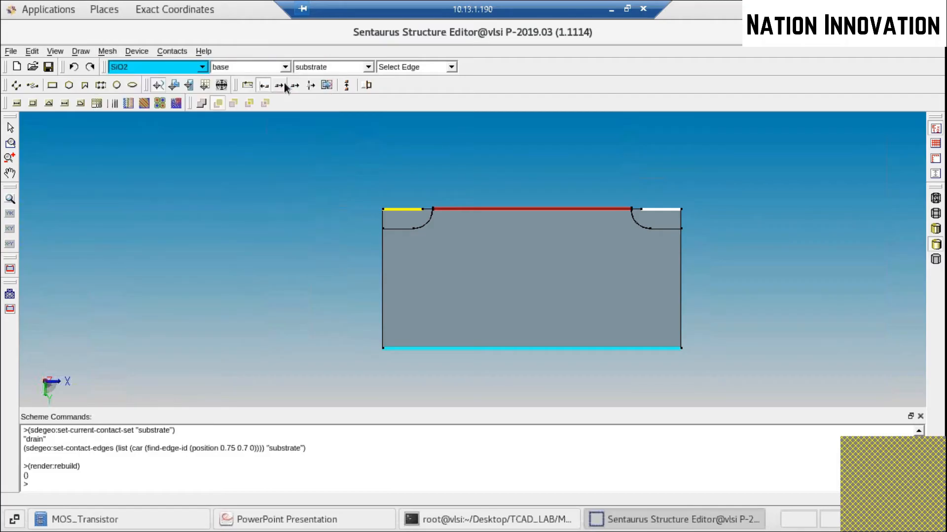
left_click_drag(370, 191, 690, 370)
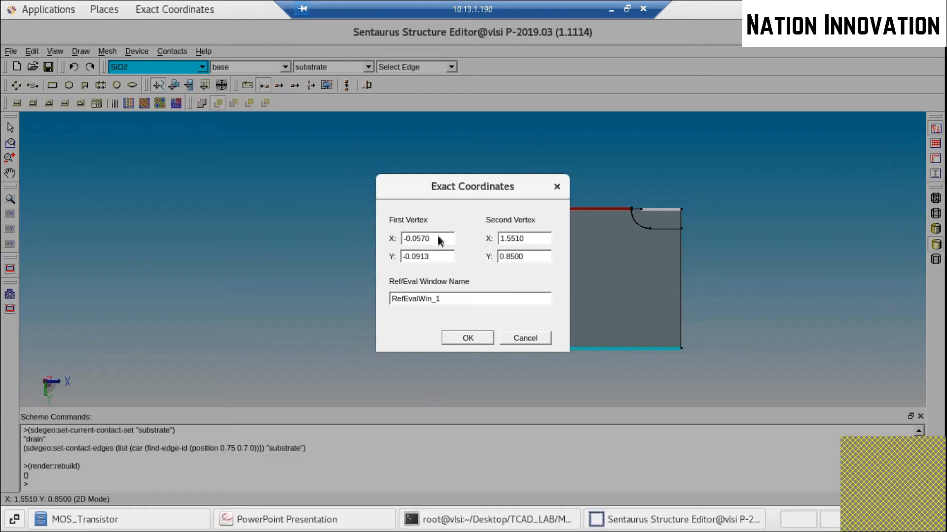
Set the Ref/Eval window's exact vertices to (0, -0.005) and (1.5, 0.7), and name it RefEvalWin_all
left_click_drag(438, 238, 402, 238)
type("0")
key("Tab")
type("-0.005")
key("Tab")
type("1.5")
key("Tab")
type("0")
left_click(475, 297)
key("BackSpace")
type("all")
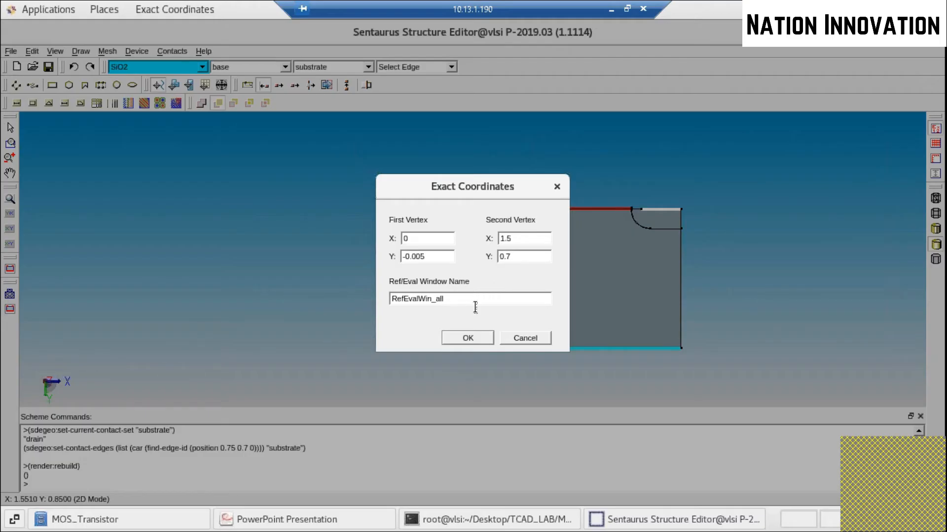
left_click(487, 338)
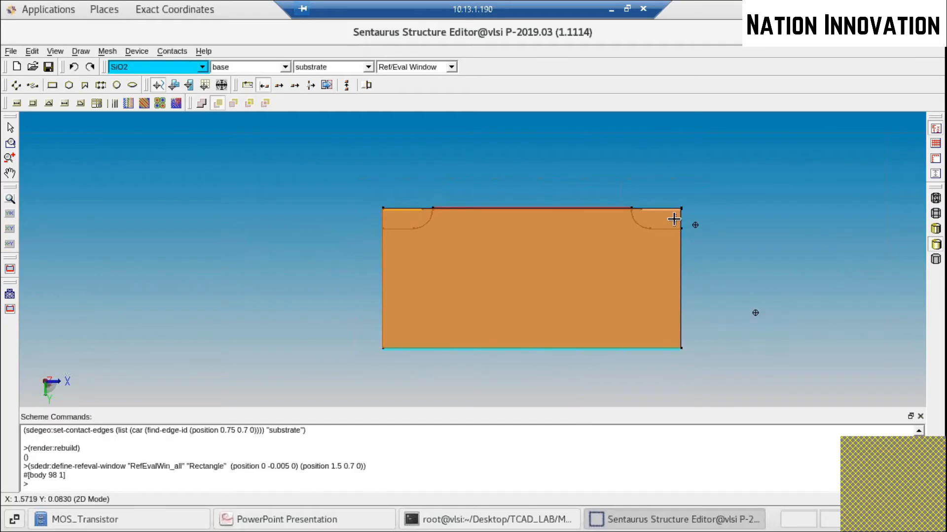
Start a refinement placement named RefinementPlacement.all that applies to the RefEvalWin_all window
left_click(114, 52)
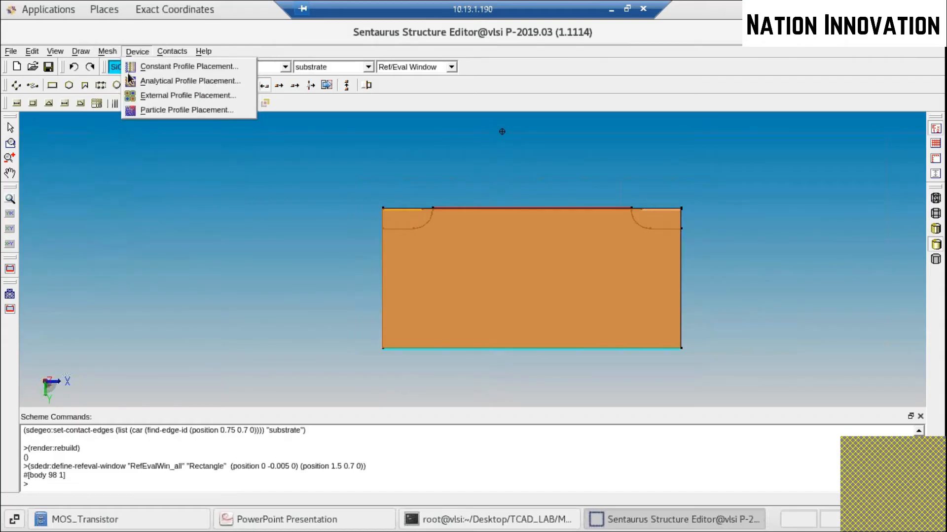
left_click(143, 99)
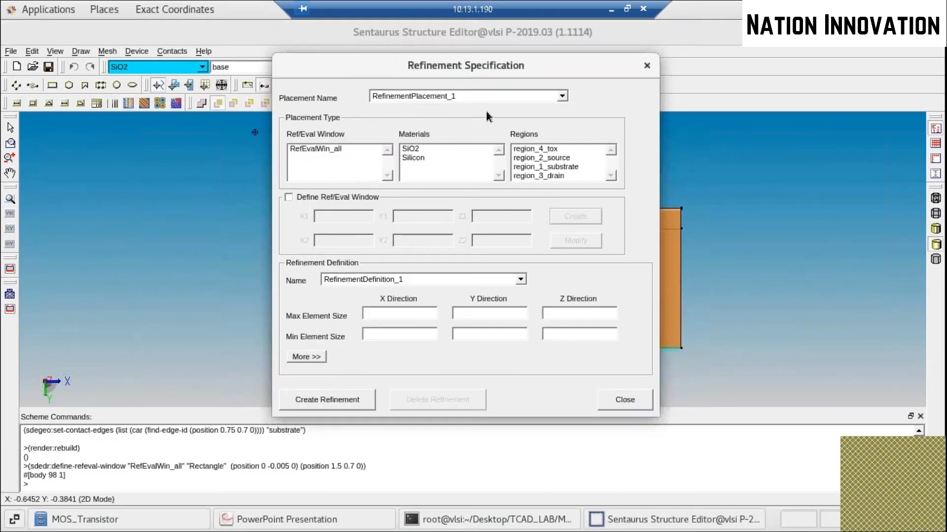
key("BackSpace")
type("al")
key("BackSpace")
key("BackSpace")
key("BackSpace")
key("BackSpace")
type(".all")
left_click(331, 149)
Create the refinement with definition RefinementDefinition.all, using maximum element size 0.02 and minimum 0.01 in both X and Y
left_click(404, 280)
key("BackSpace")
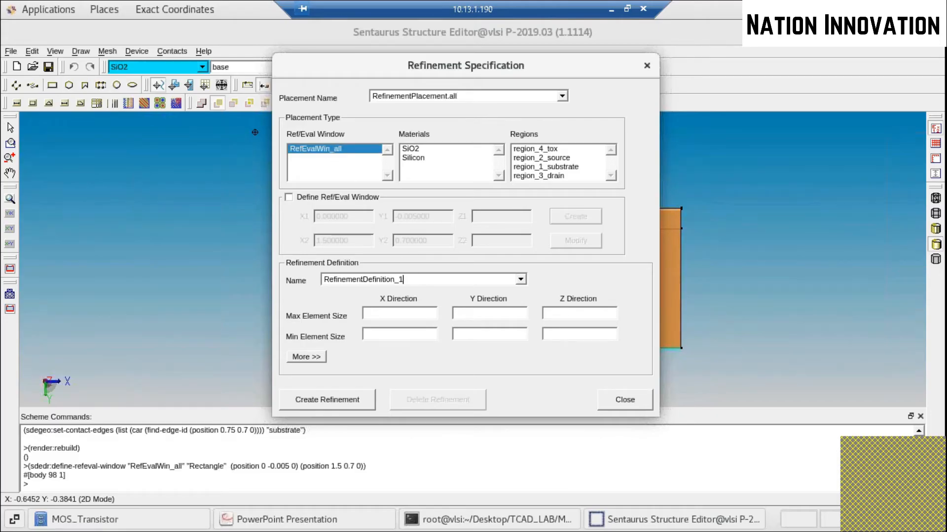
type(".all")
left_click(403, 316)
type("0.02")
key("Tab")
type("0.02")
key("Tab")
type("0.010.01")
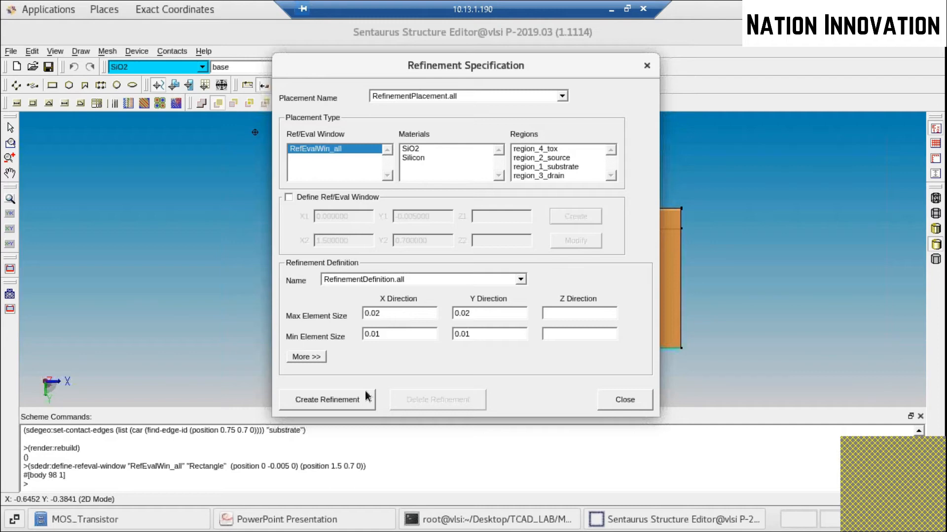
left_click(357, 407)
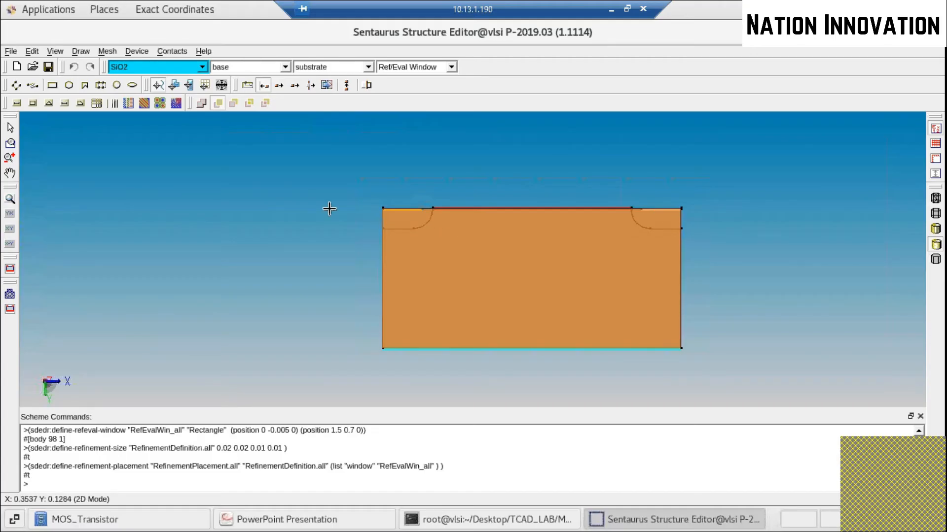
Start a multibox placement named MultiboxPlacement.channel
left_click(107, 52)
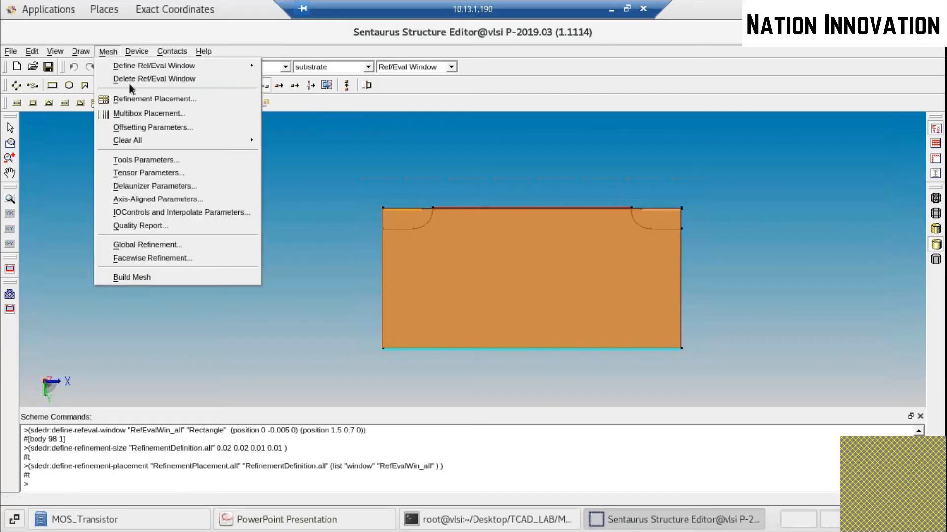
left_click(149, 113)
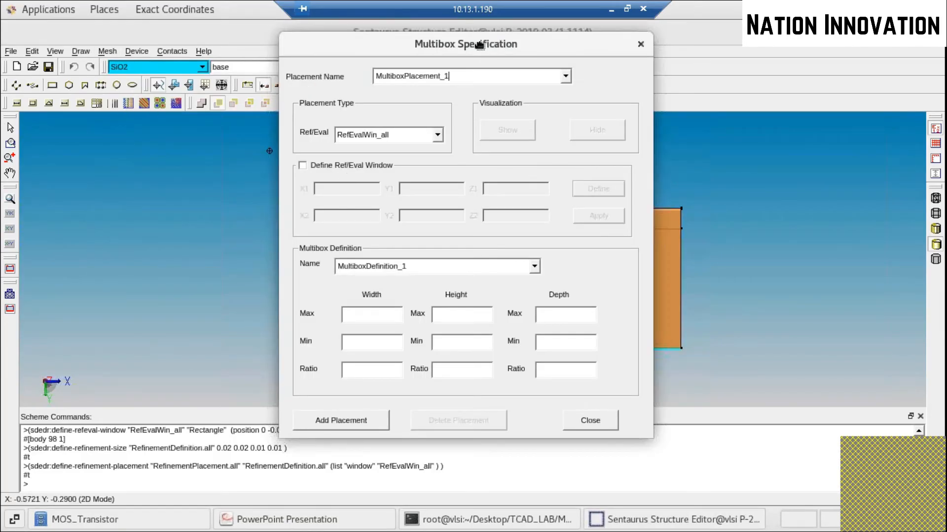
left_click_drag(480, 45, 315, 40)
key("BackSpace")
key("BackSpace")
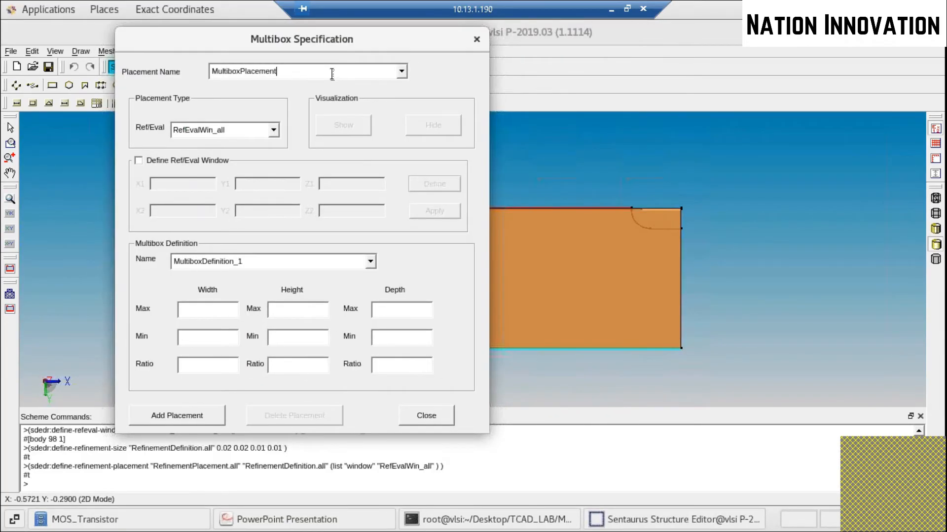
type(".channel")
Define a Ref/Eval window named RefEvalWin_channel for the multibox, spanning (0.15, -0.005) to (1.35, 0.1)
left_click(183, 160)
left_click(191, 184)
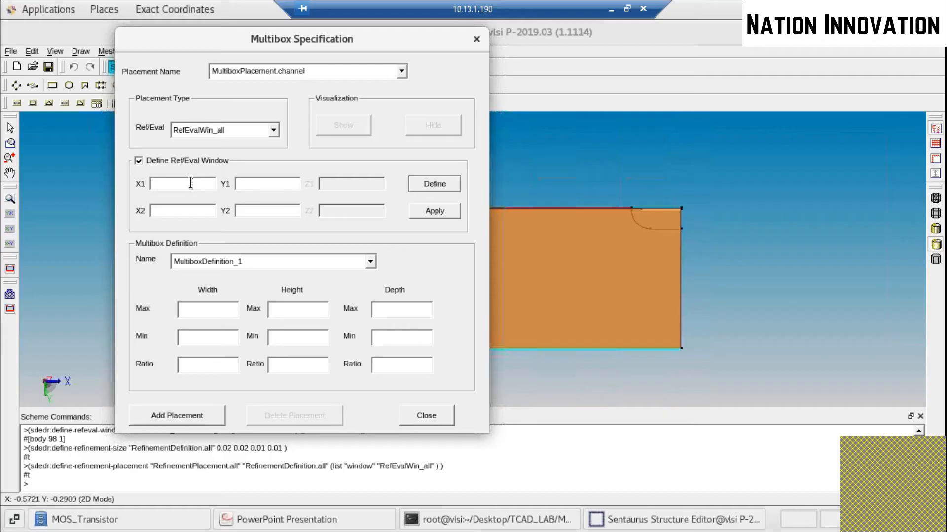
type("0.15")
key("Tab")
type("-0.005")
key("Tab")
type("1.35")
key("Tab")
type("0.1")
left_click(447, 188)
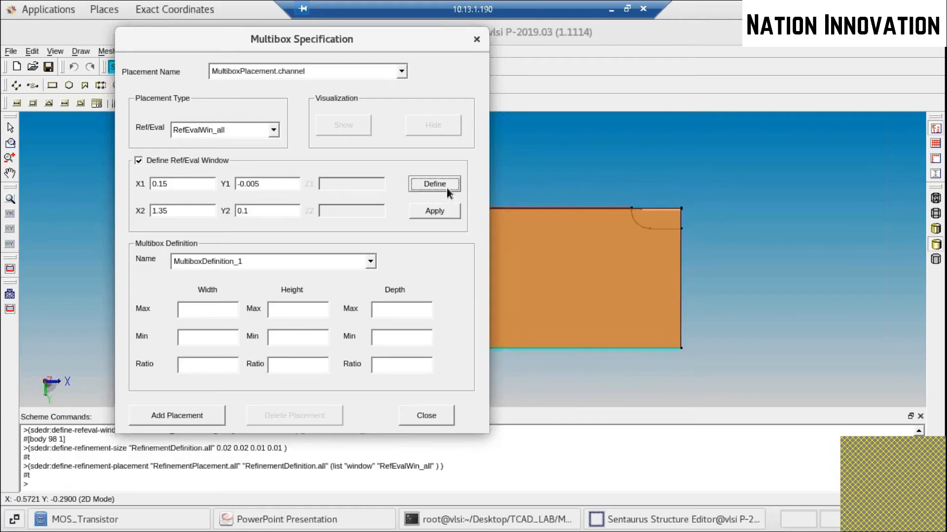
key("BackSpace")
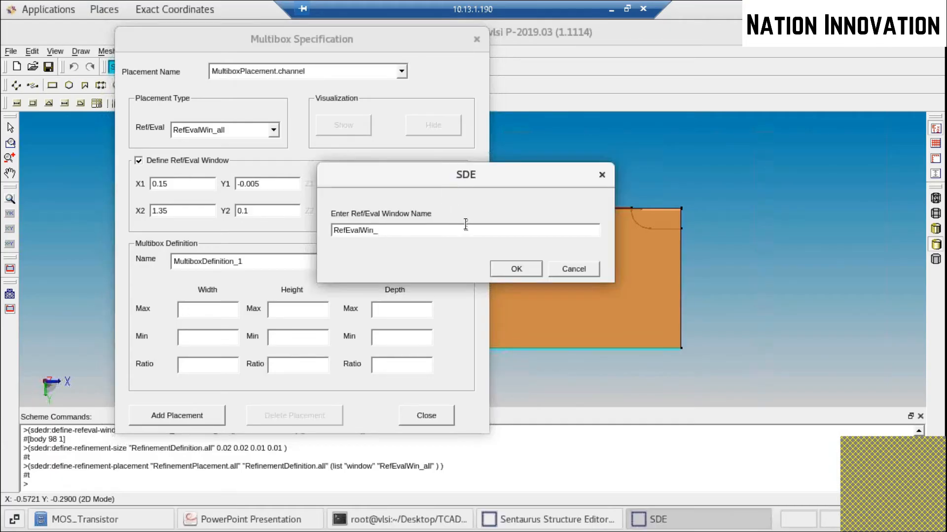
type("channel")
left_click(517, 269)
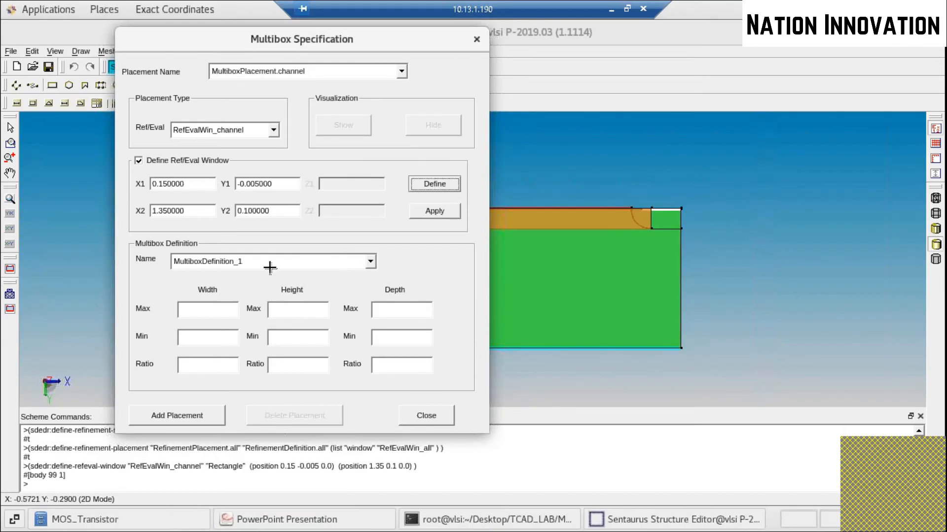
Name the multibox definition MultiboxDefinition.channel, with maximum 0.01 and minimum 0.005 for both width and height
key("BackSpace")
key("BackSpace")
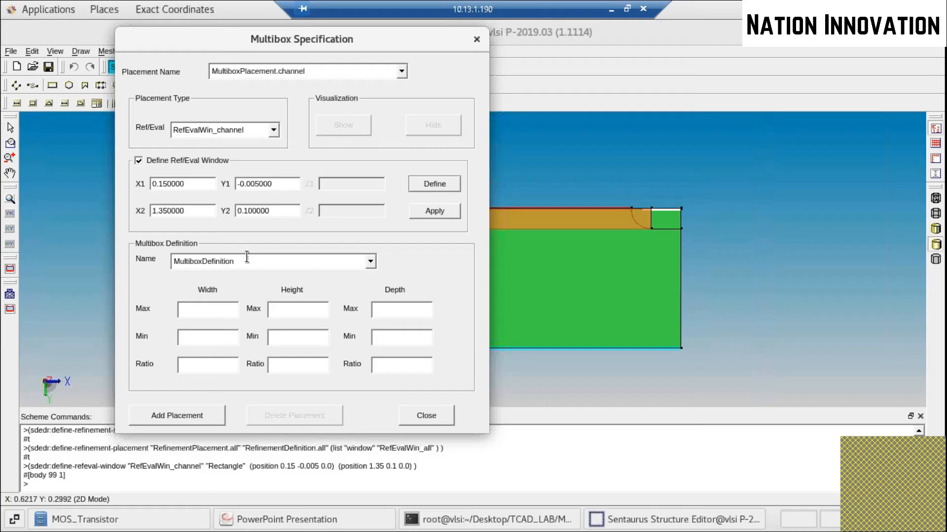
type(".channel")
left_click(219, 308)
type("0.01")
type("0")
type(".01")
type("0.005")
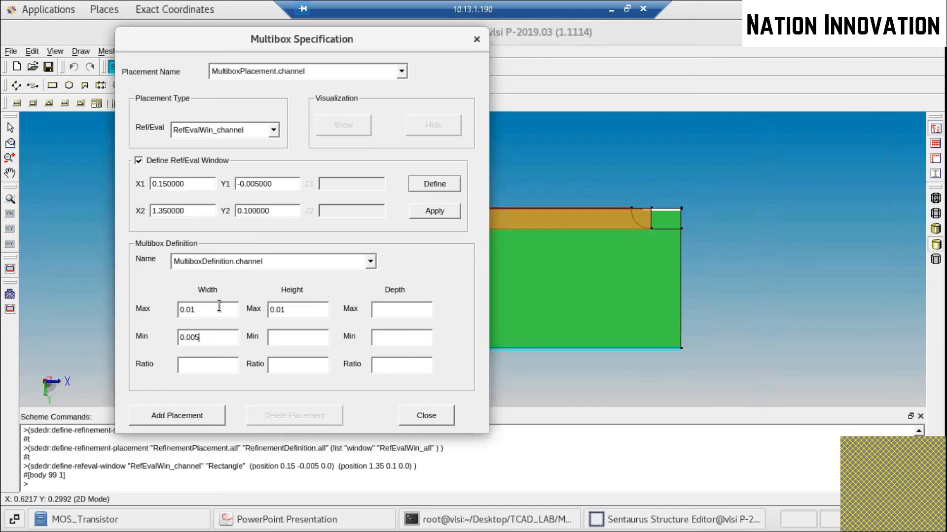
type("0.005")
Set the multibox width ratio to 1 and height ratio to 1.35, and add the channel placement
type("1")
type("1.35")
left_click(212, 415)
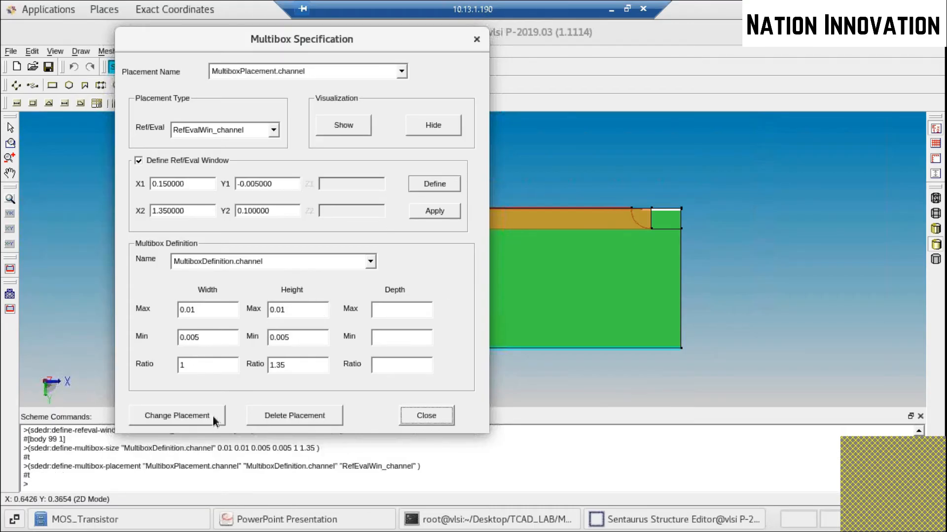
left_click(426, 415)
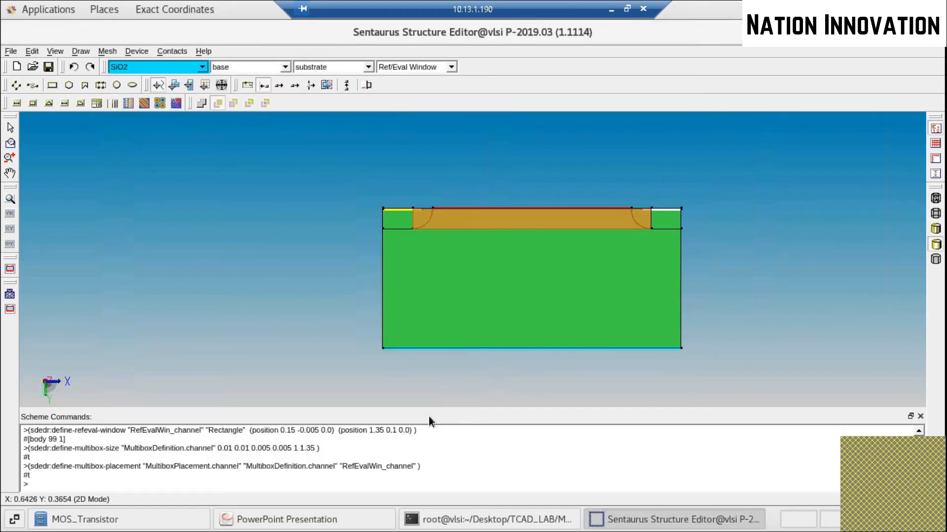
Build the mesh with the grid saved to a file named NMOS, keeping SVisual as the mesh viewer
left_click(108, 51)
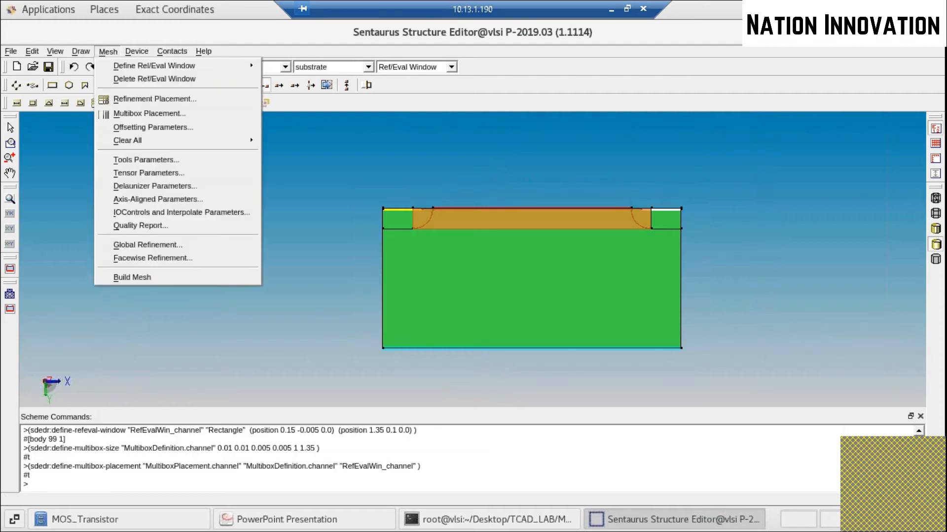
left_click(129, 277)
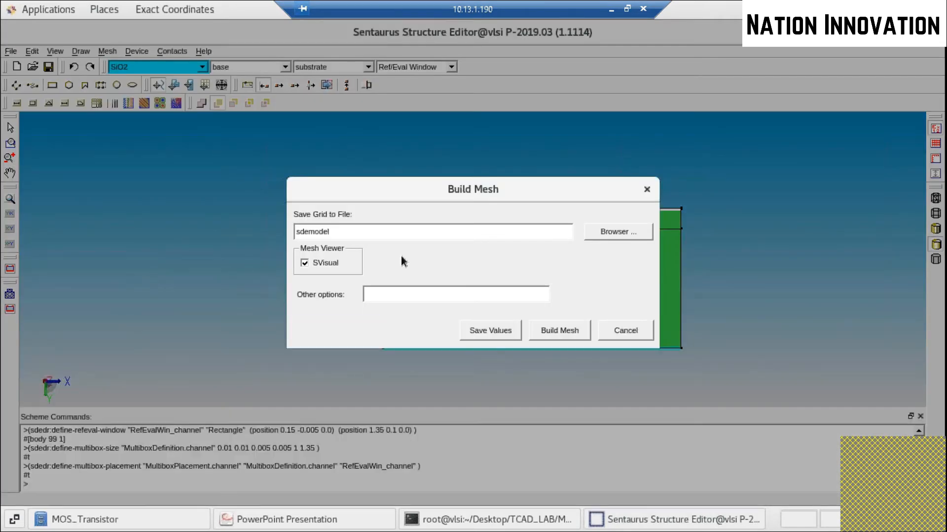
key("BackSpace")
key("BackSpace")
key("BackSpace")
key("BackSpace")
key("BackSpace")
key("BackSpace")
key("BackSpace")
key("BackSpace")
type("NMOS")
left_click(560, 327)
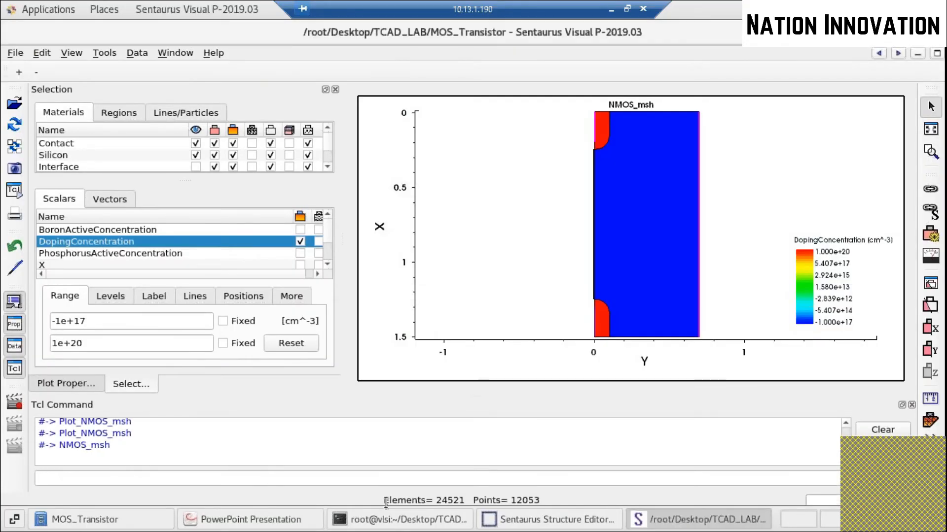
Turn off the interchanged axes of the NMOS_msh plot in Sentaurus Visual
left_click(548, 520)
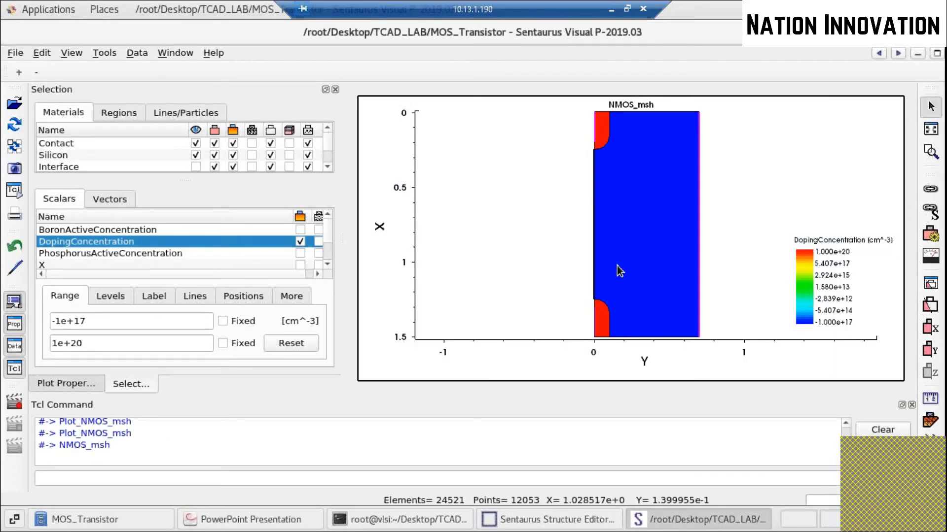
left_click(83, 384)
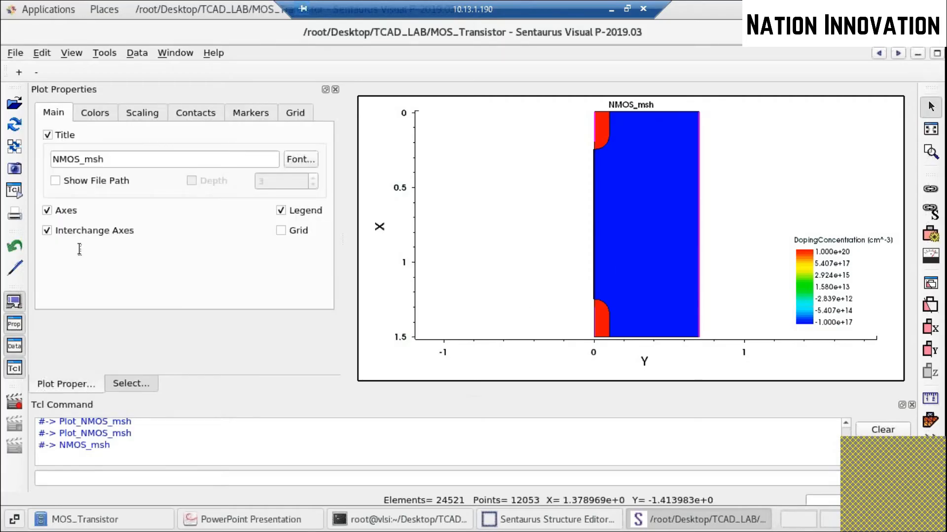
left_click(95, 230)
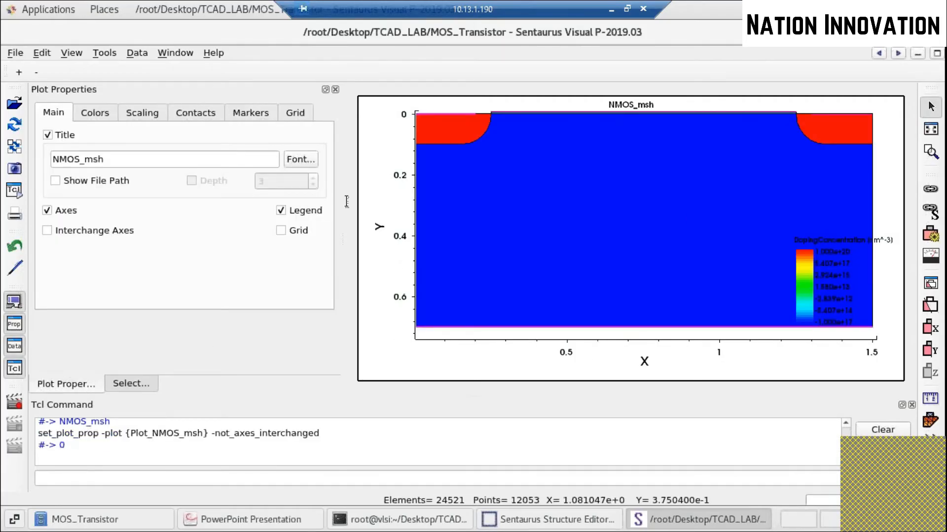
Show the mesh for the Contact and Silicon materials in the NMOS_msh plot
left_click(143, 385)
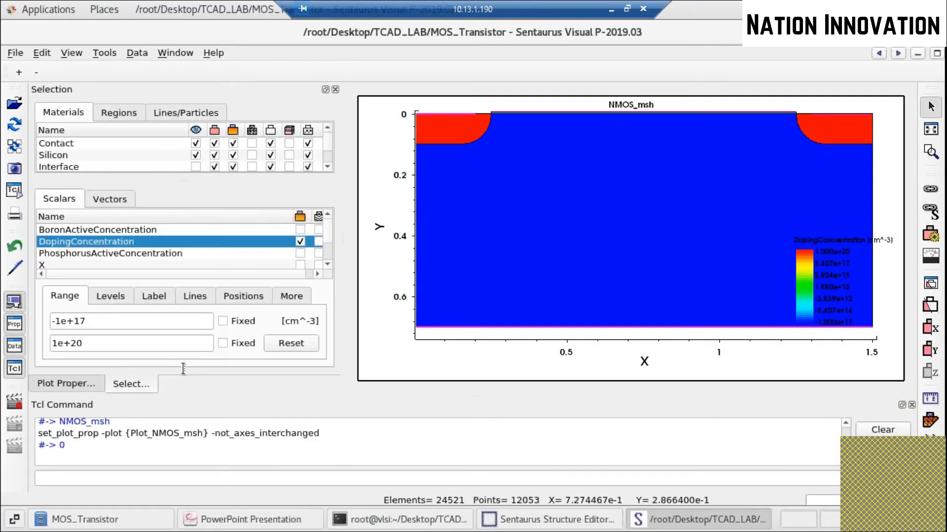
left_click(252, 143)
left_click(252, 155)
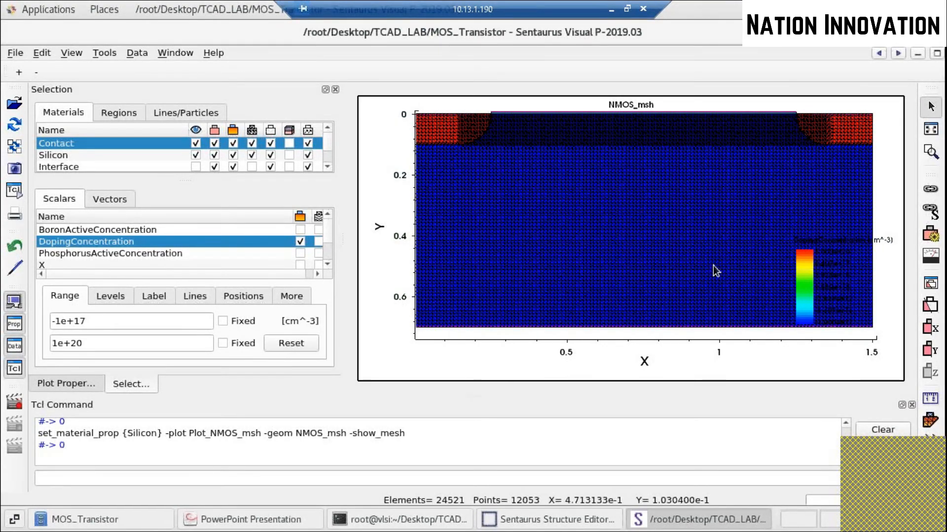
Examine the mesh density under the gate oxide in the channel and in the bulk, and restore the full plot view
left_click(930, 152)
left_click_drag(453, 106, 828, 152)
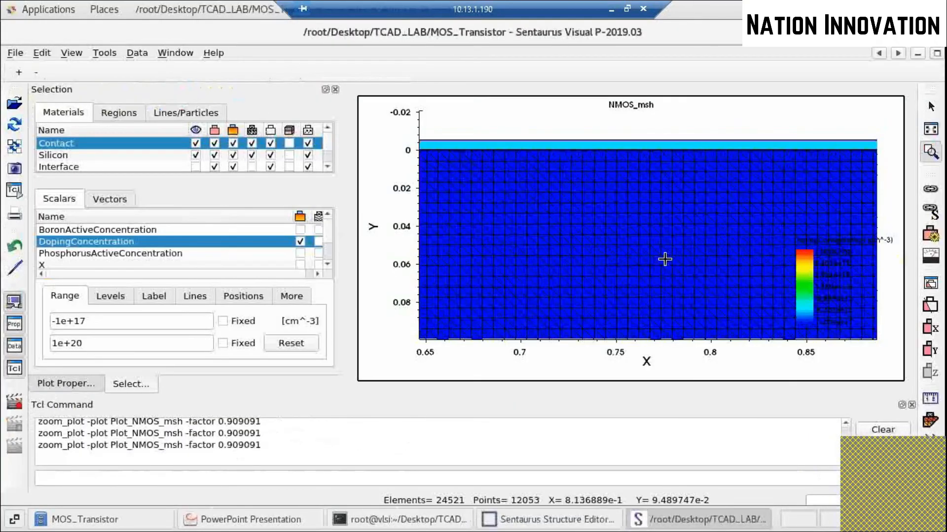
scroll(664, 259, "down", 1)
scroll(665, 259, "up", 1)
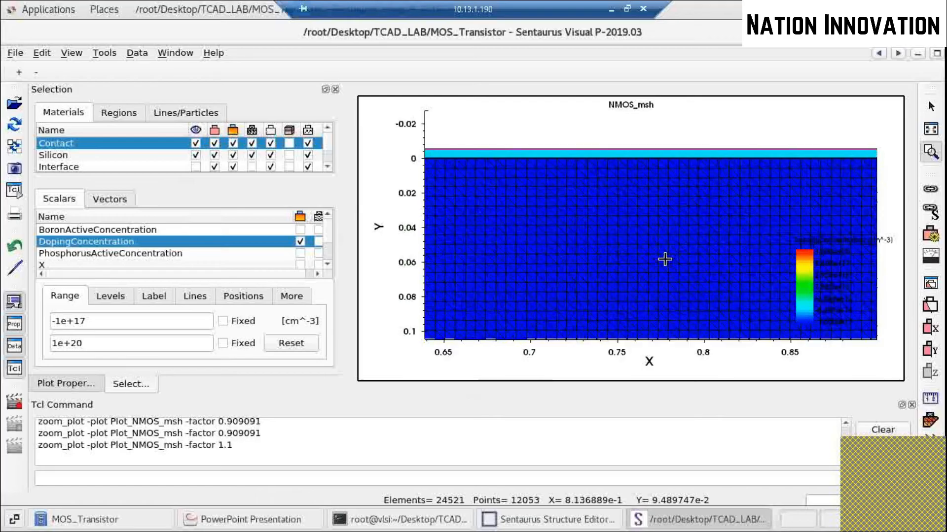
scroll(664, 260, "up", 8)
scroll(677, 224, "down", 1)
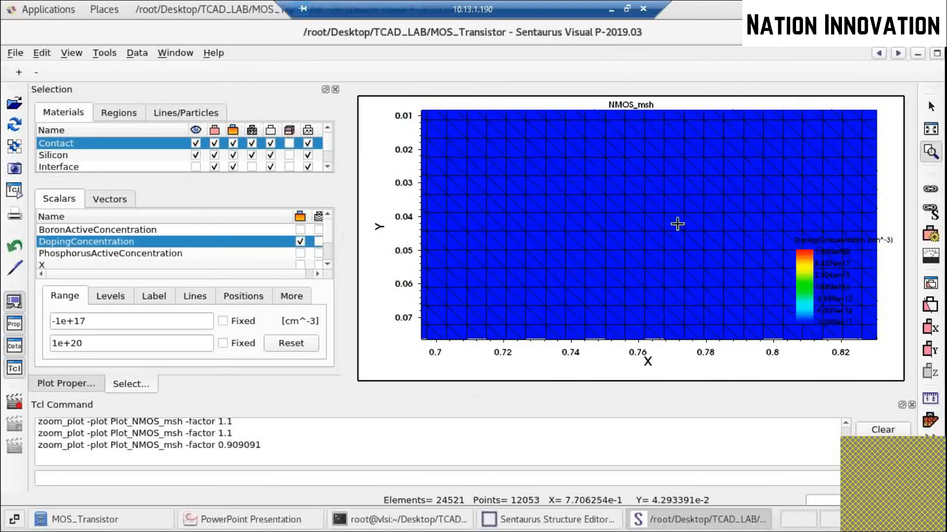
scroll(677, 224, "down", 18)
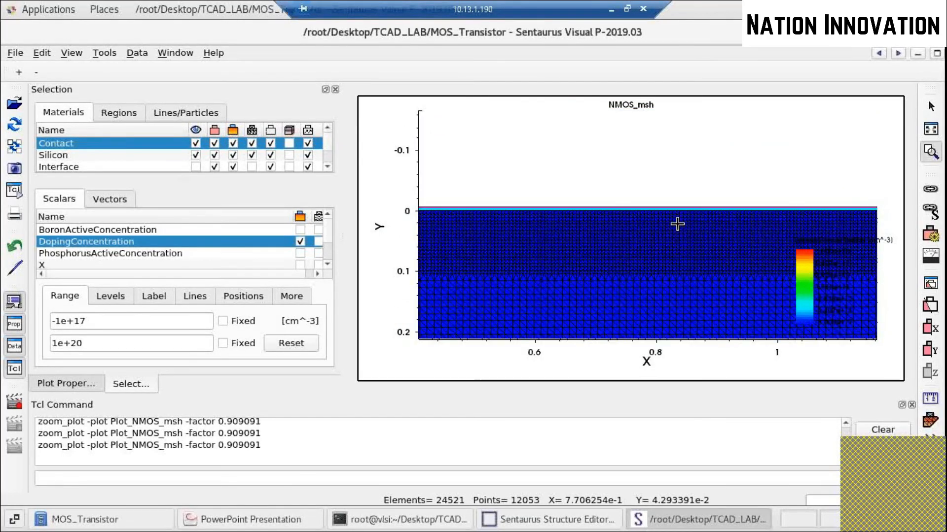
scroll(677, 225, "down", 10)
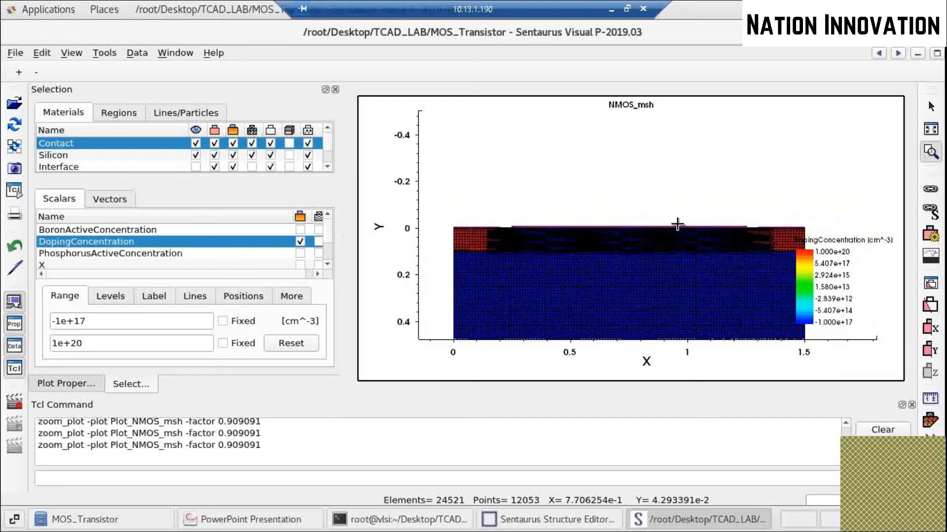
scroll(677, 225, "down", 4)
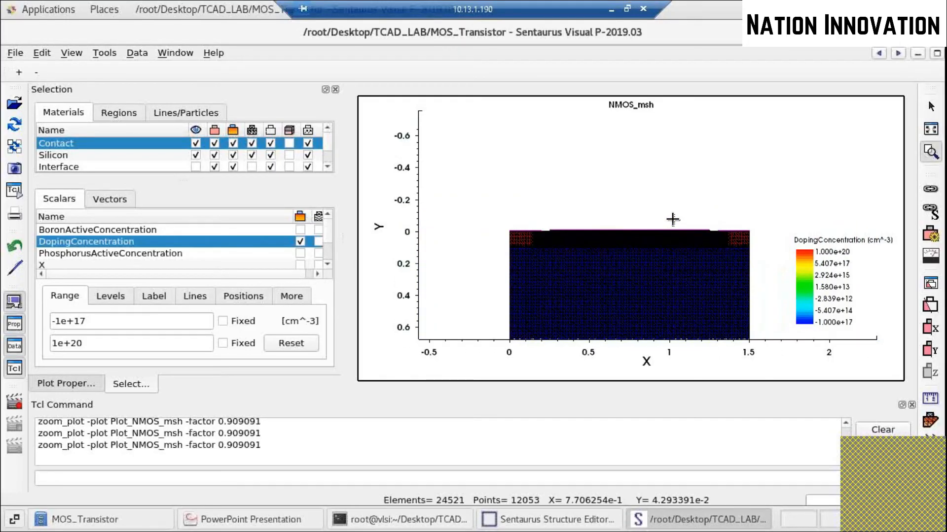
left_click(931, 129)
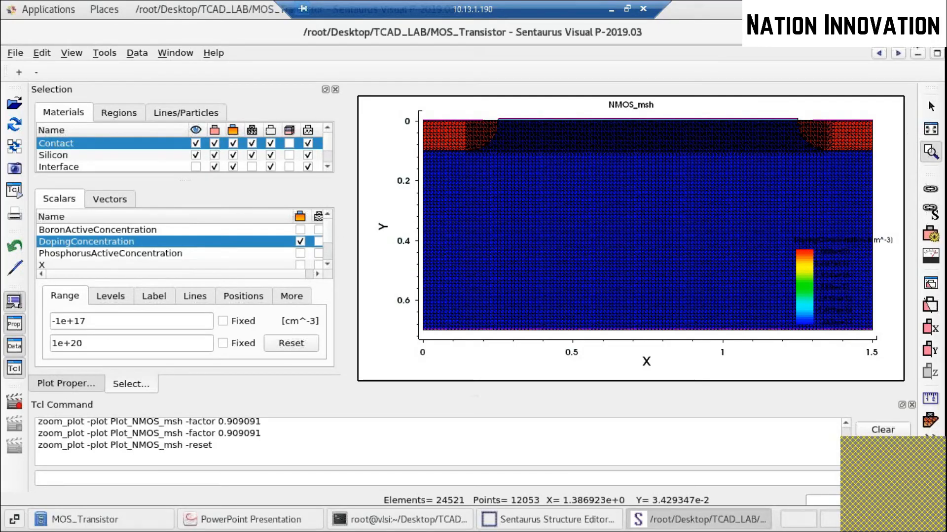
Close the mesh viewer and save the structure model as NMOS in the MOS_Transistor folder
left_click(933, 33)
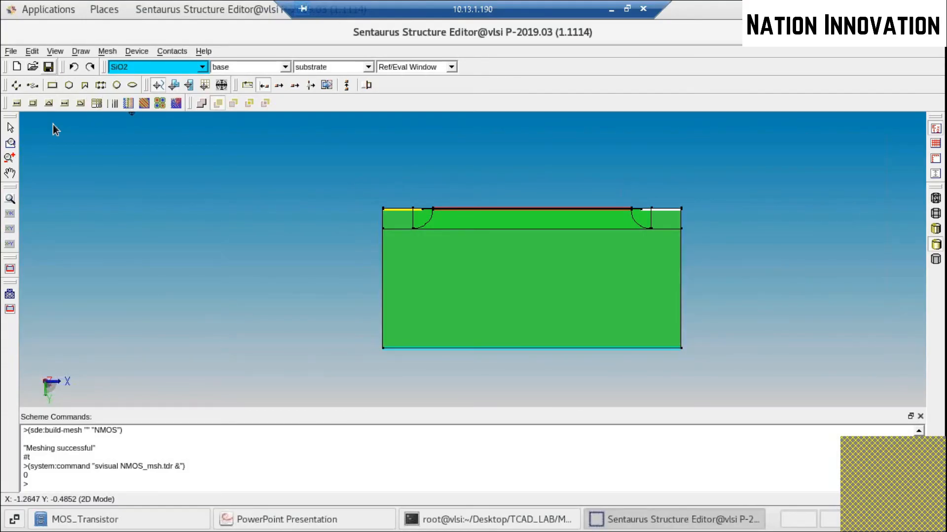
key("ctrl+s")
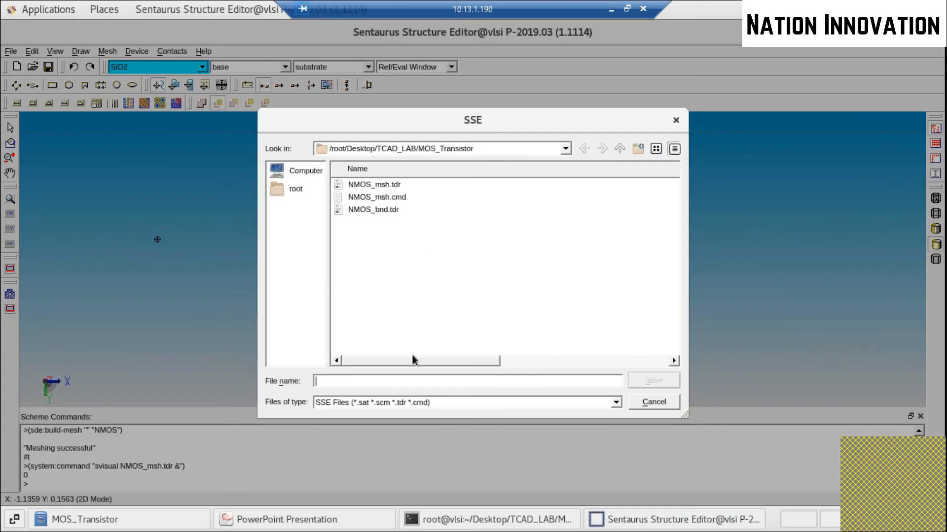
type("NMOS")
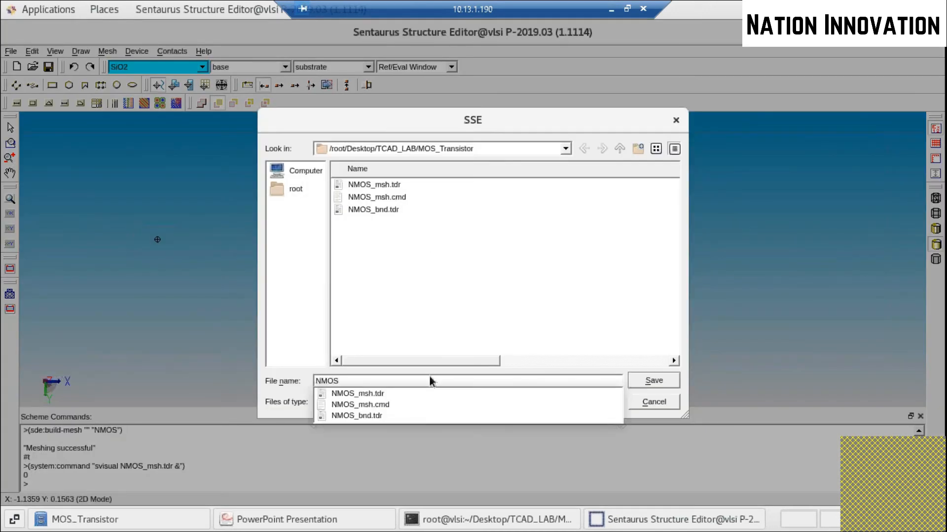
left_click(670, 382)
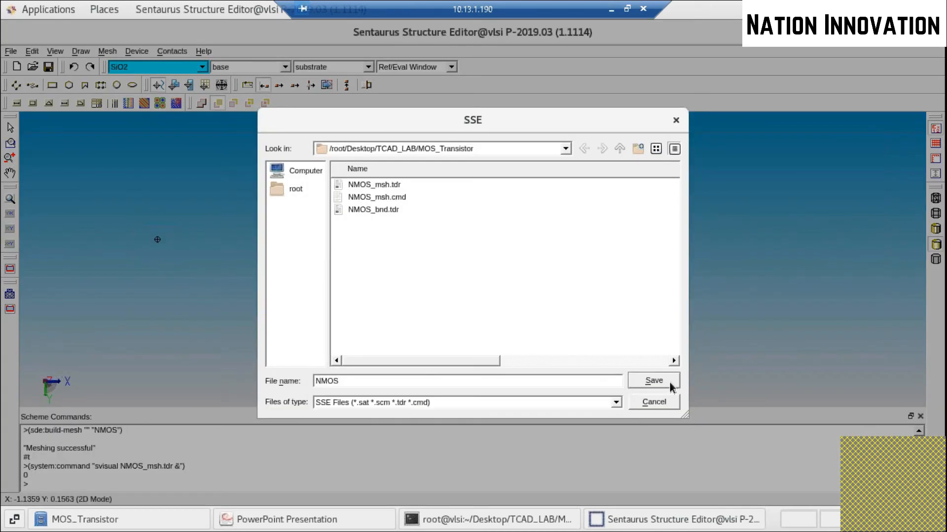
left_click(669, 383)
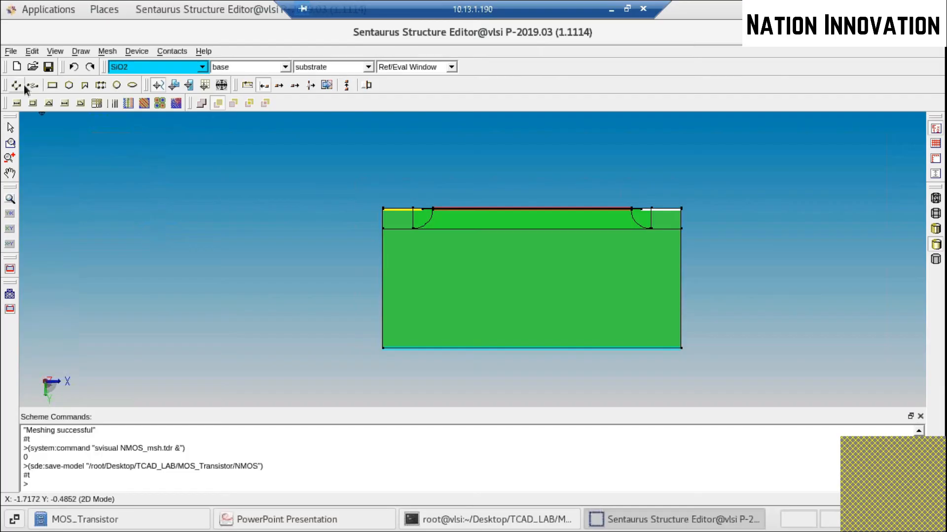
Clean the recorded journal file NMOS.jrl from the MOS_Transistor folder
left_click(11, 51)
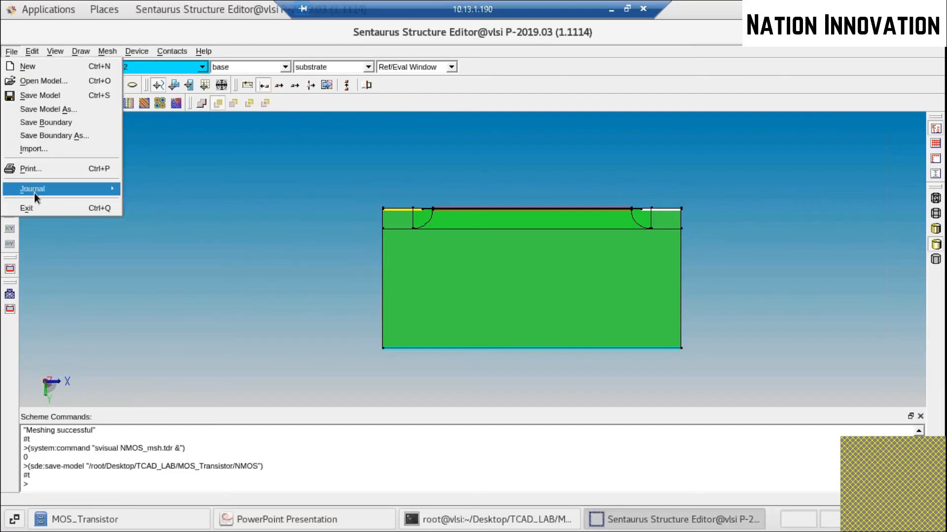
mouse_move(34, 193)
left_click(143, 242)
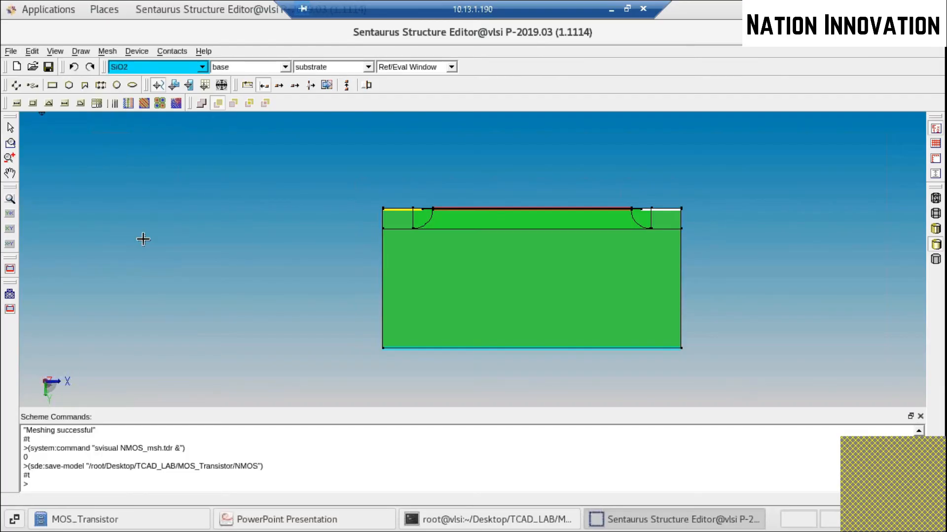
left_click(14, 51)
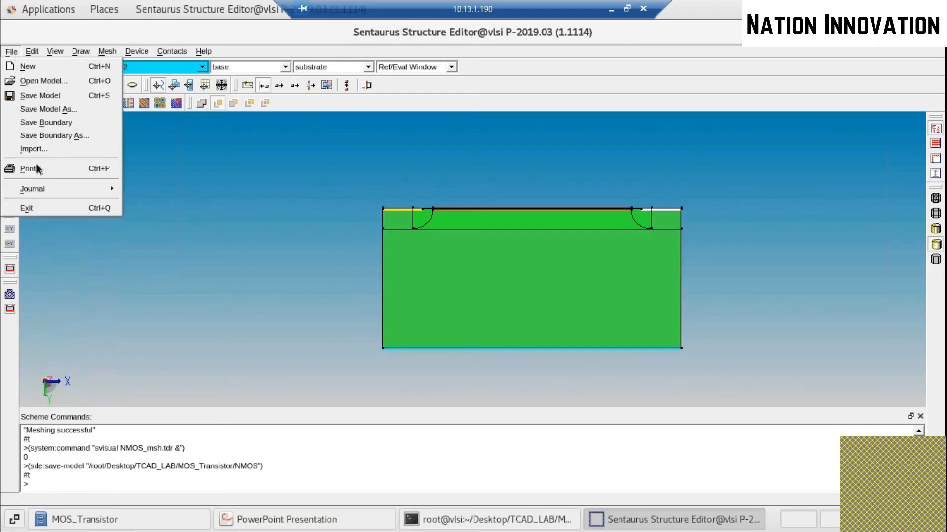
mouse_move(41, 187)
left_click(148, 268)
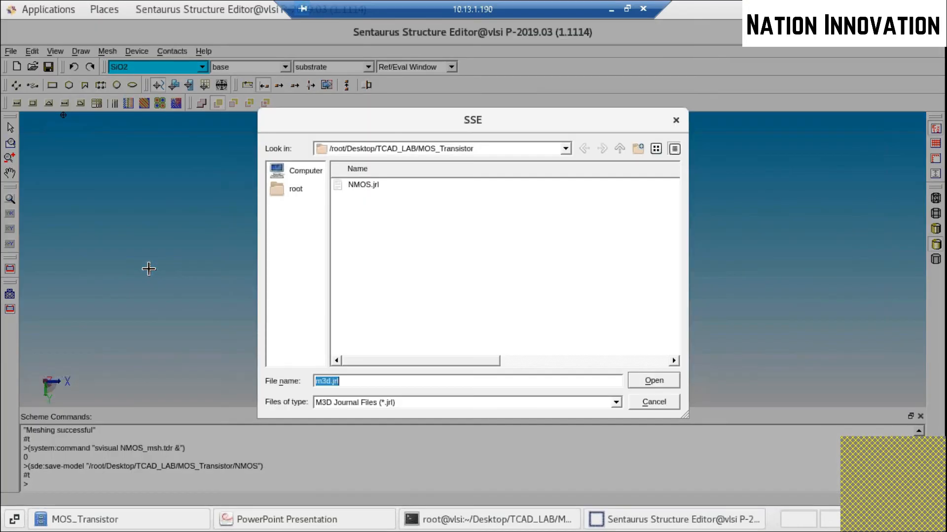
left_click(366, 184)
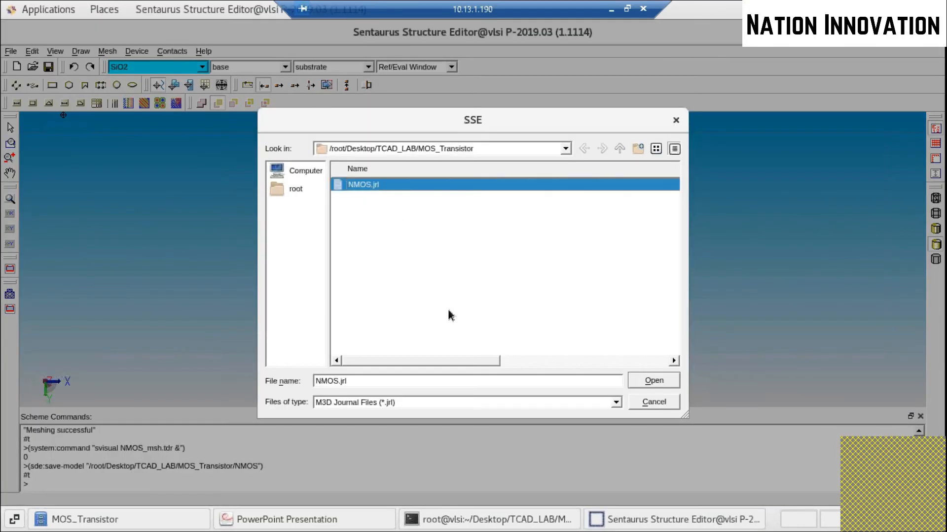
left_click(666, 382)
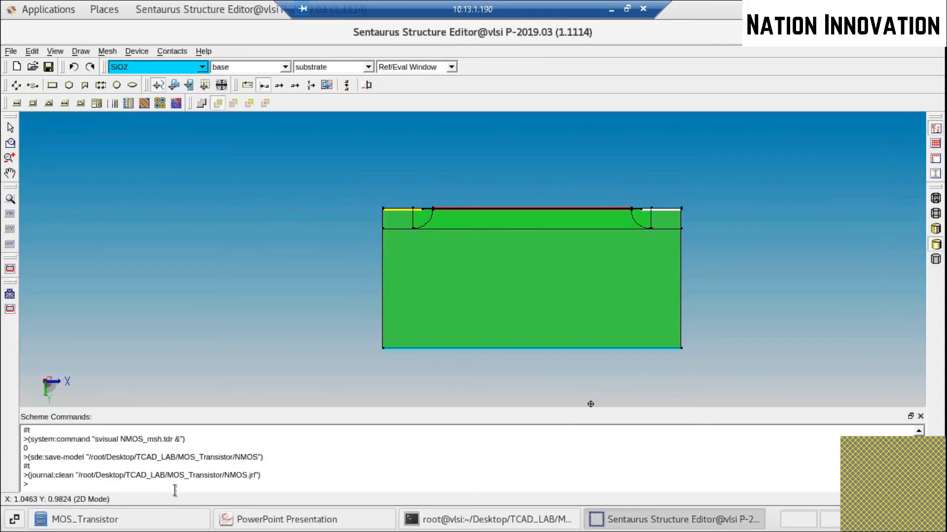
Open NMOS-simplified.jrl from the MOS_Transistor folder in the file manager, review its structure, doping, contact and mesh commands, and close it
left_click(125, 523)
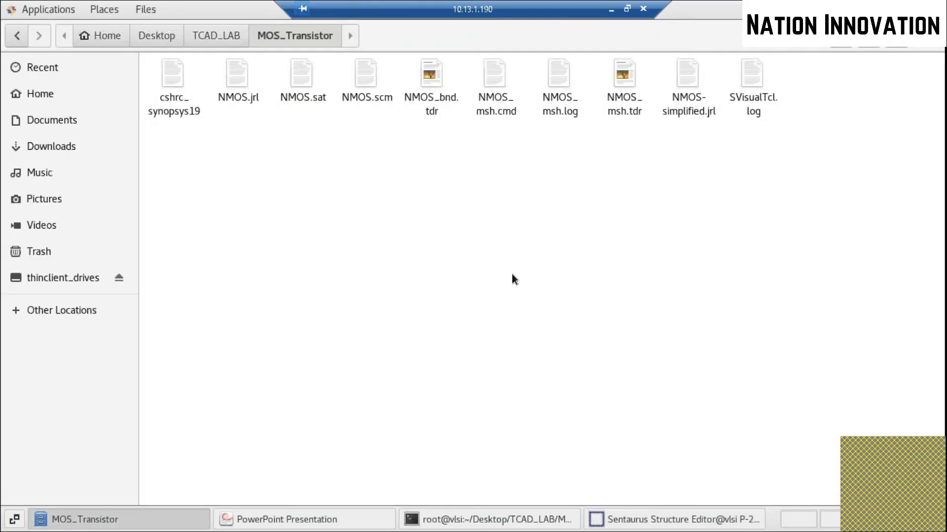
left_click(685, 102)
double_click(684, 102)
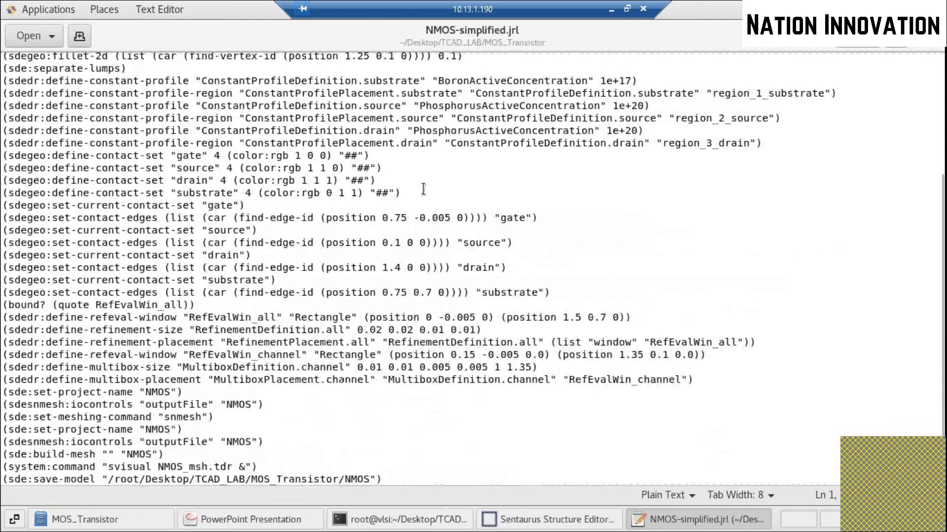
scroll(670, 372, "up", 2)
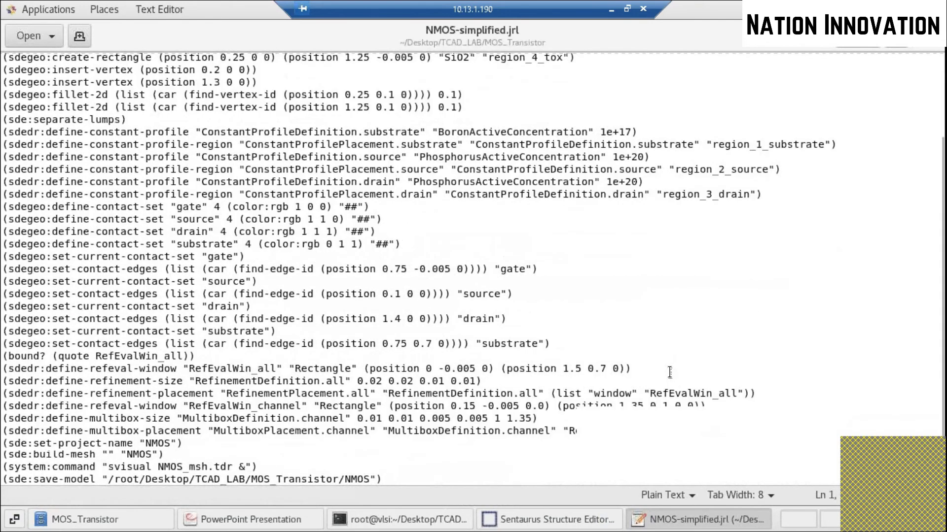
scroll(669, 373, "up", 3)
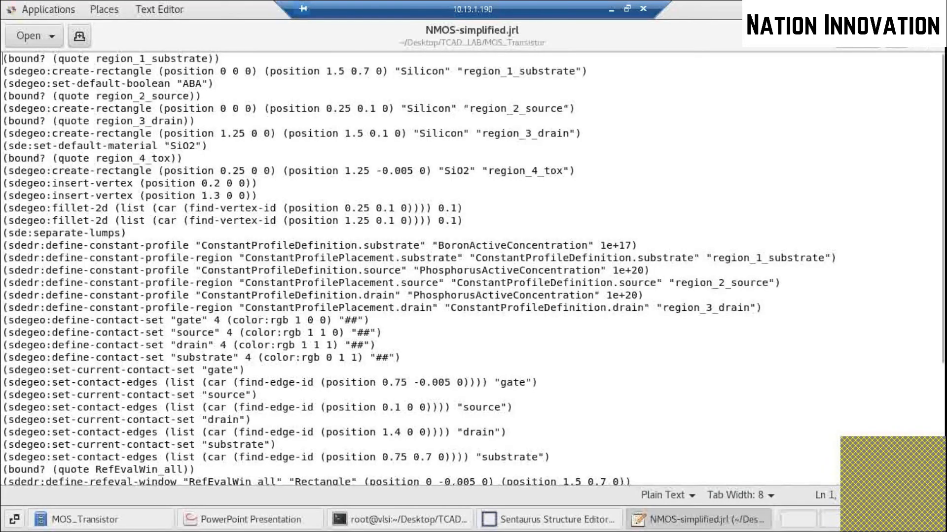
left_click(933, 36)
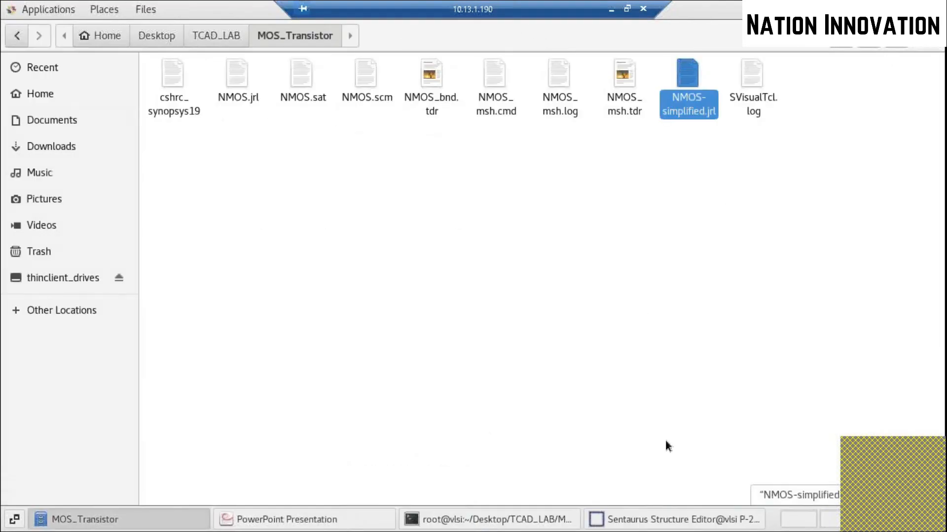
Close the structure editor and copy NMOS_demo_Id_Vgs_des2.cmd from the TCAD_LAB folder into the MOS_Transistor folder
left_click(660, 518)
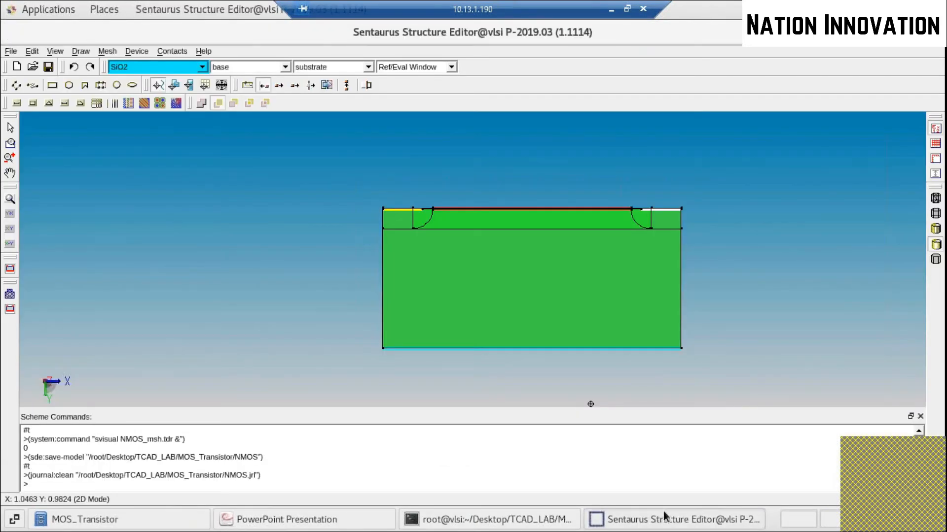
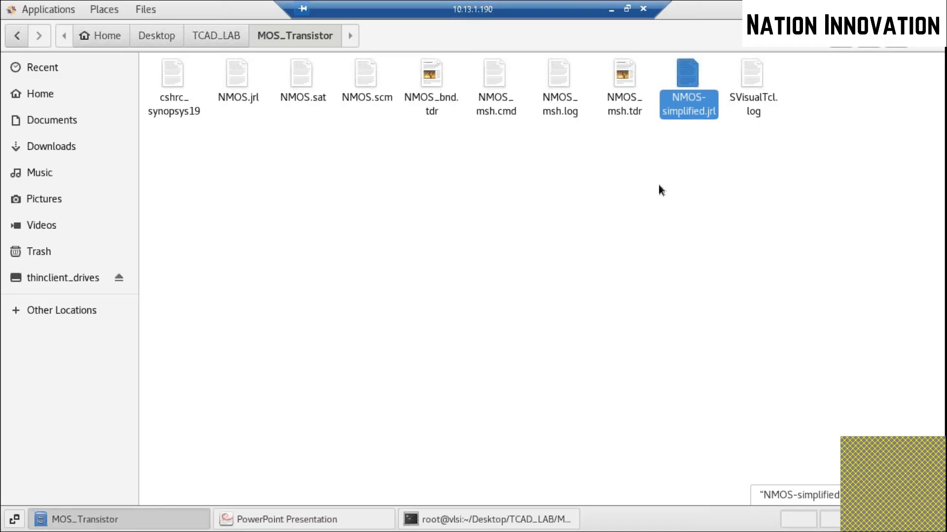
left_click(224, 37)
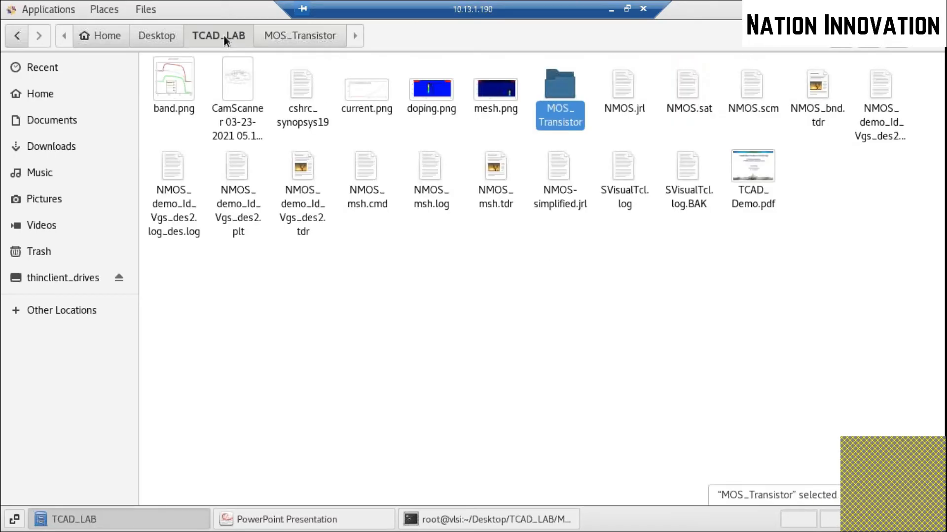
left_click(475, 283)
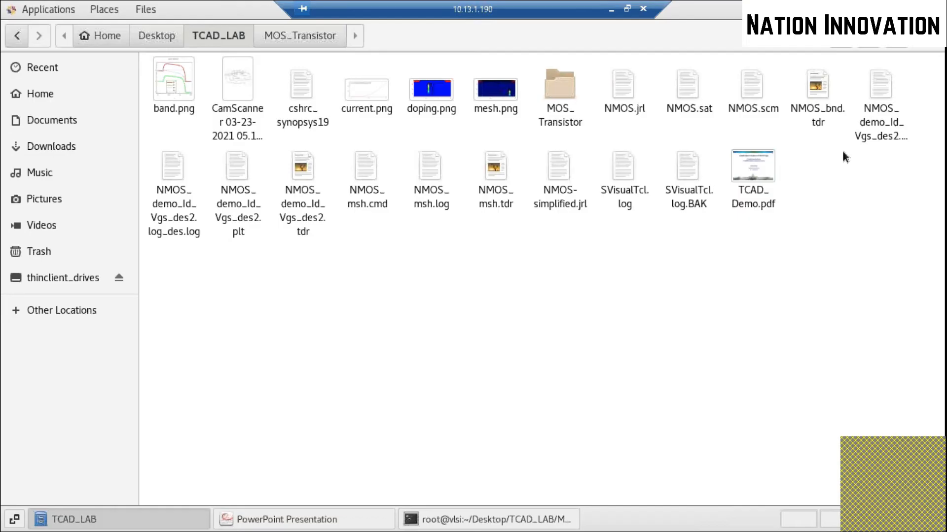
left_click(882, 121)
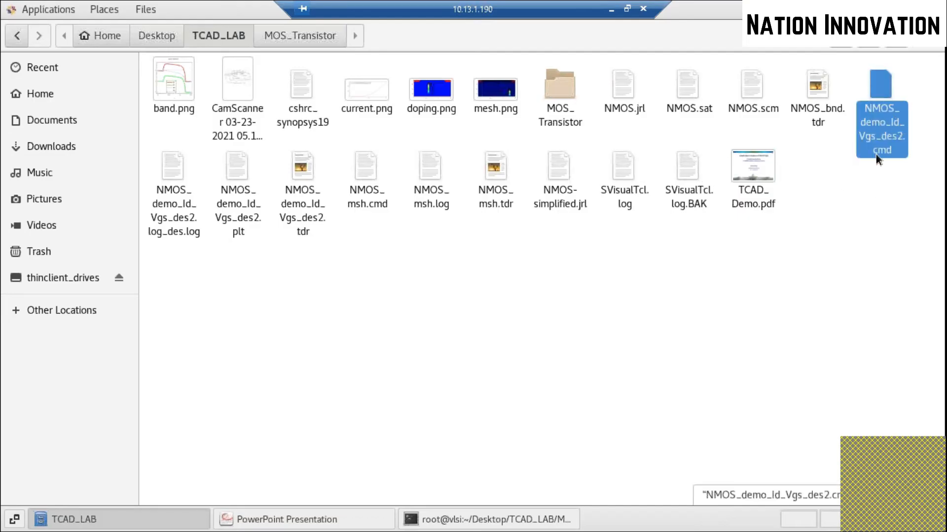
left_click(316, 40)
key("ctrl+v")
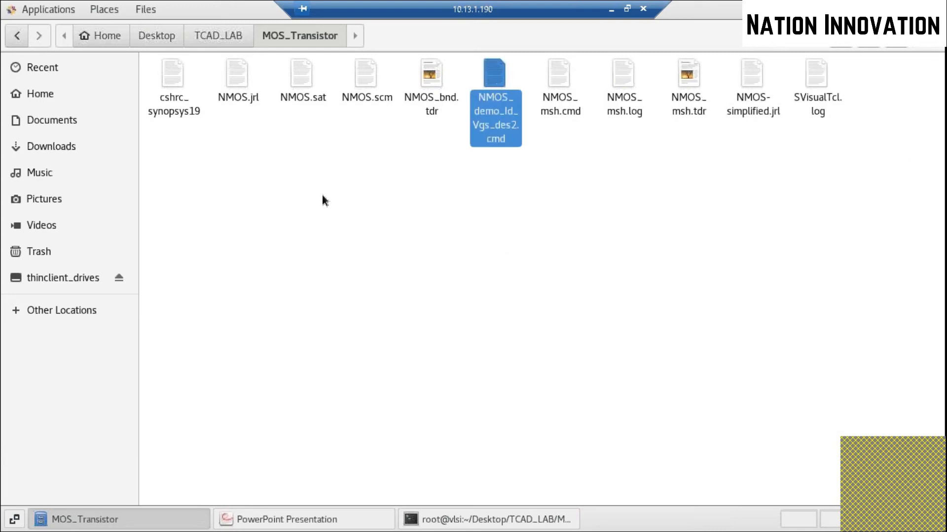
Open the copied NMOS_demo_Id_Vgs_des2.cmd and review its File, Electrode, Physics, Math, Plot and Solve sections, checking the slide's NMOSFET sketch for reference
left_click(509, 215)
left_click(508, 123)
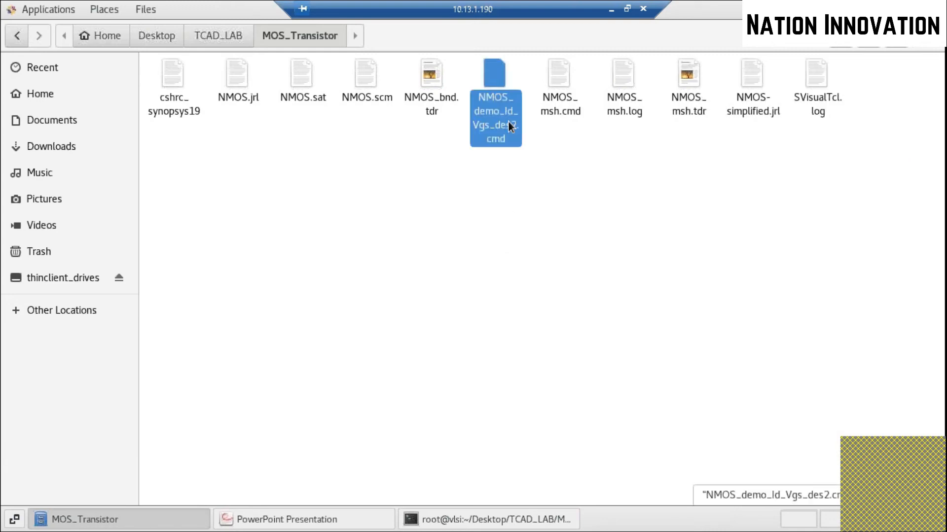
double_click(508, 122)
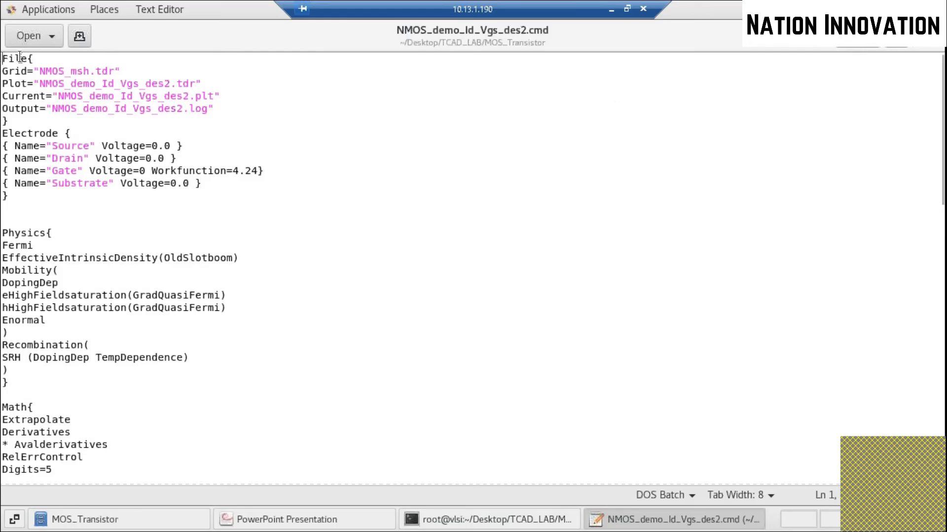
left_click_drag(2, 58, 34, 59)
left_click_drag(2, 133, 79, 133)
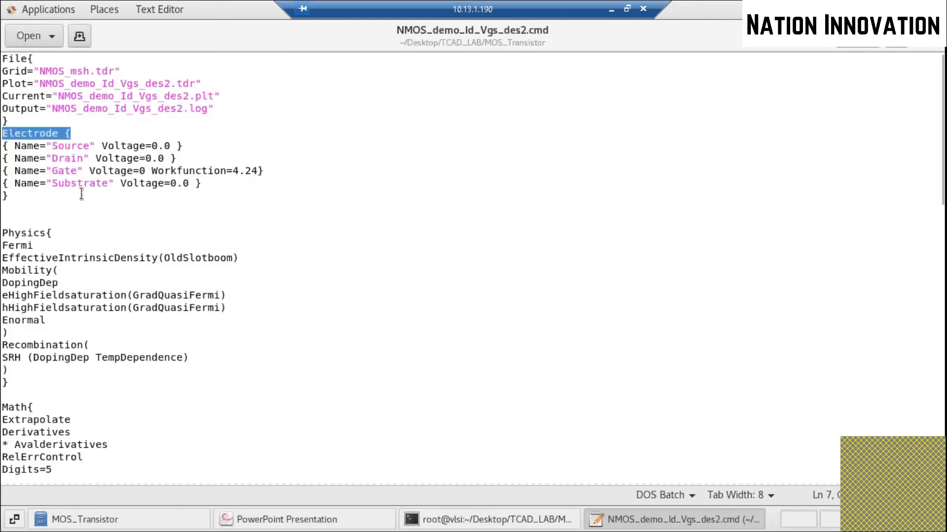
scroll(82, 193, "down", 2)
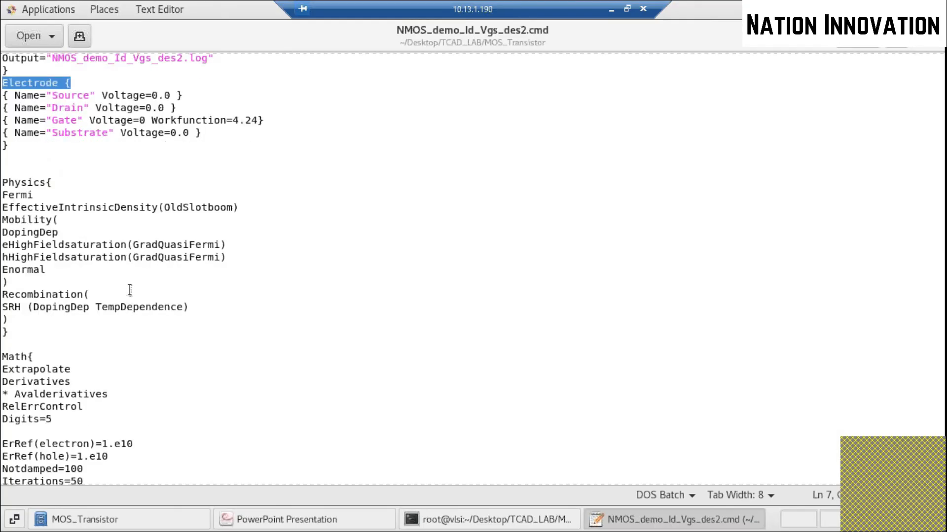
left_click(319, 523)
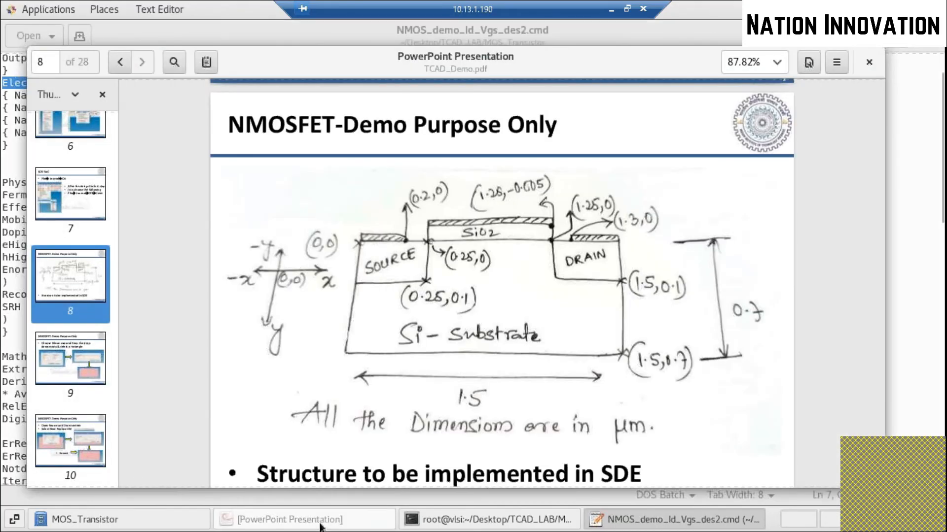
left_click(319, 524)
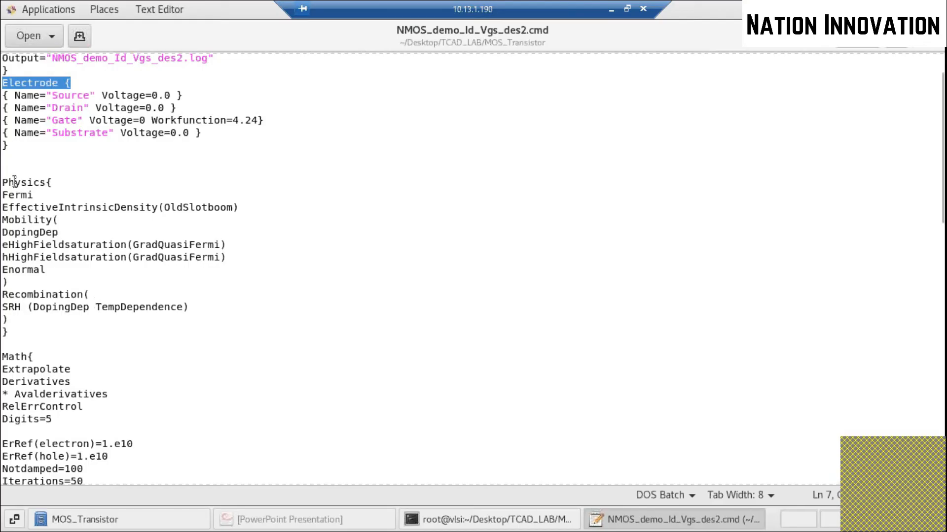
scroll(111, 340, "down", 2)
scroll(111, 340, "down", 20)
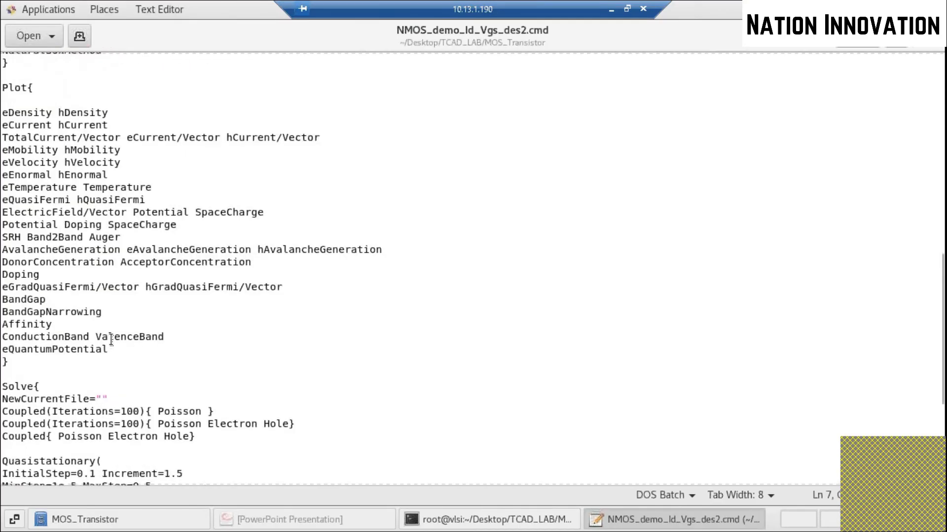
scroll(112, 340, "down", 7)
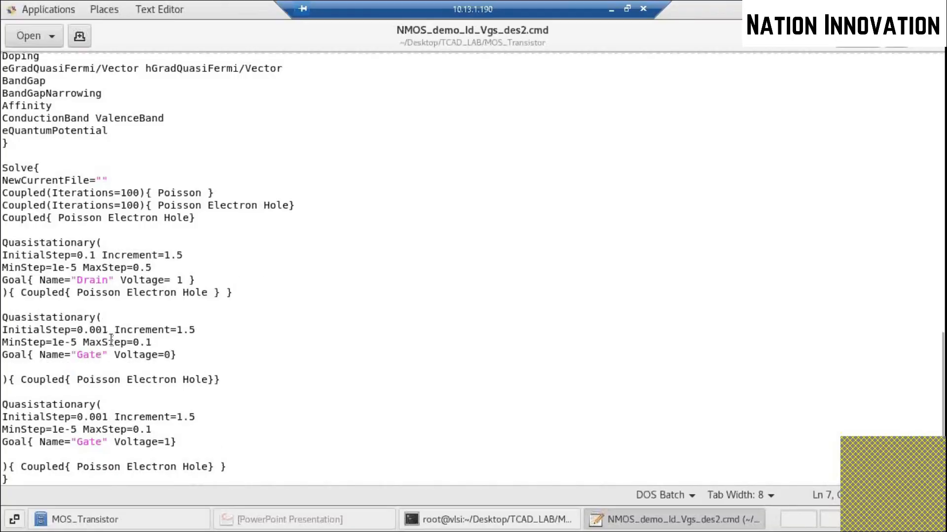
scroll(112, 340, "up", 2)
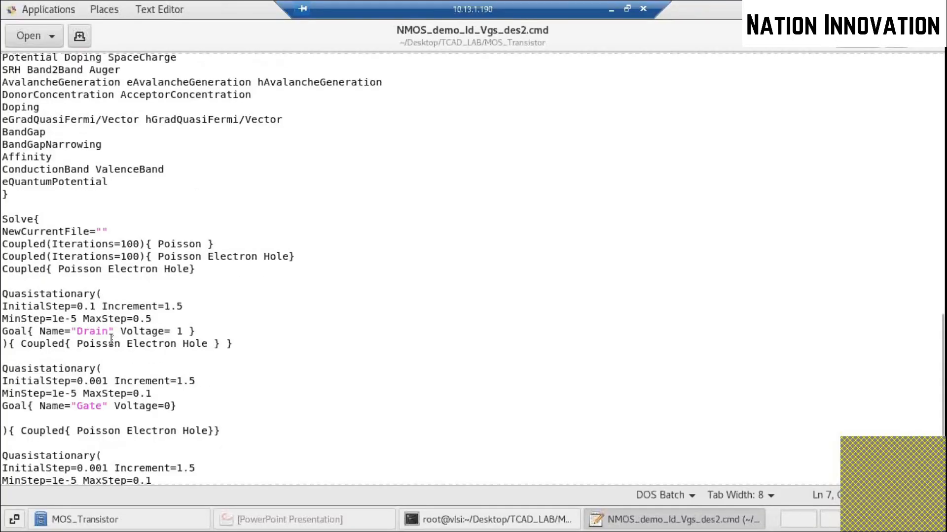
scroll(111, 341, "up", 15)
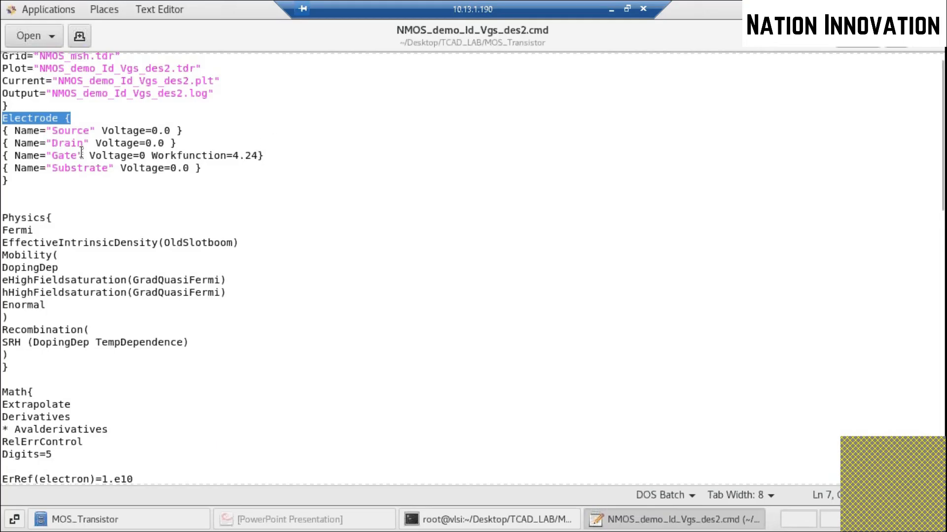
Check the gate work function entry and the Grid file name in the command file, and close the file
left_click(260, 157)
left_click(264, 197)
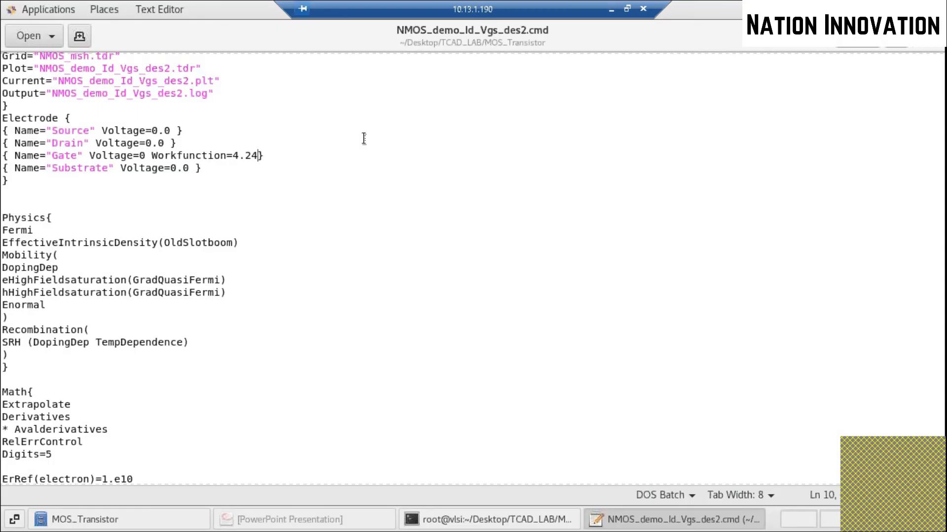
scroll(409, 222, "up", 1)
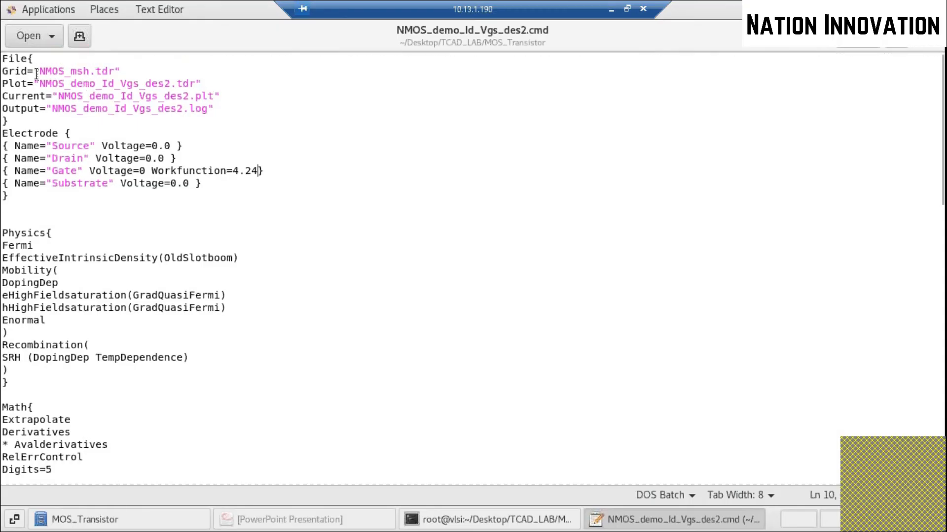
left_click_drag(40, 73, 114, 73)
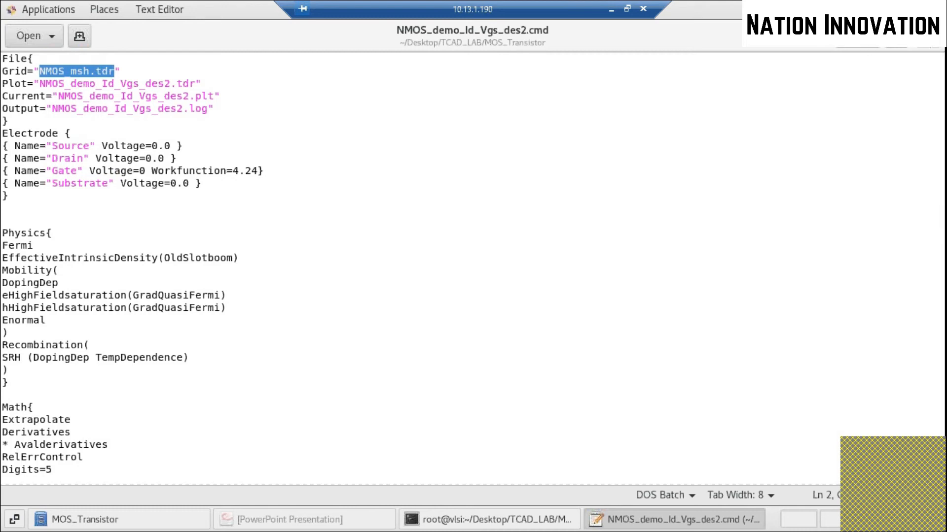
left_click(930, 36)
Run sdevice on NMOS_demo_Id_Vgs_des2.cmd from the MOS_Transistor folder in the terminal
left_click(465, 520)
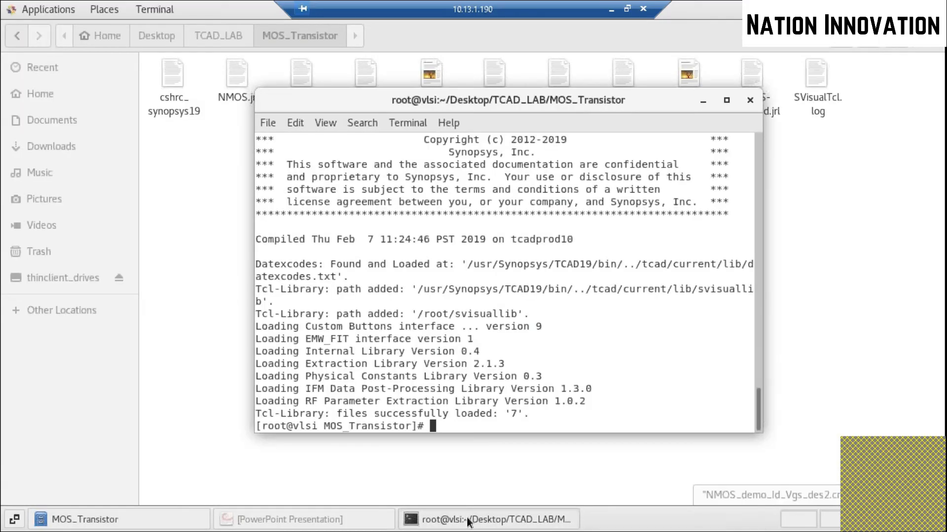
left_click_drag(486, 101, 272, 84)
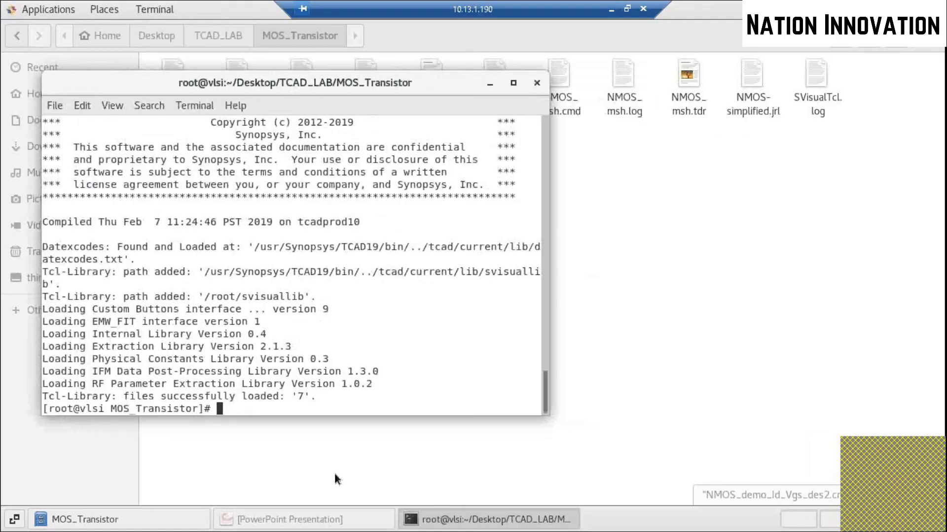
type("sdevice")
left_click_drag(380, 92, 732, 181)
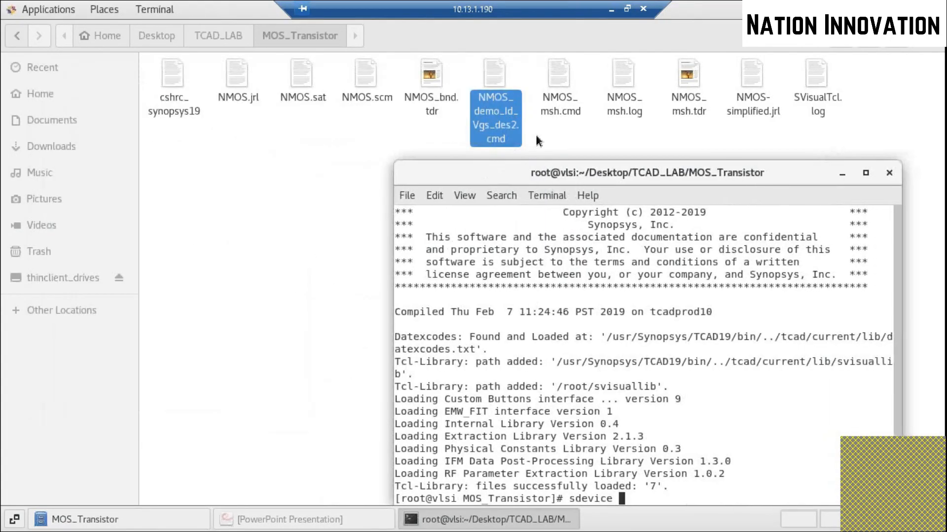
left_click_drag(595, 174, 388, 46)
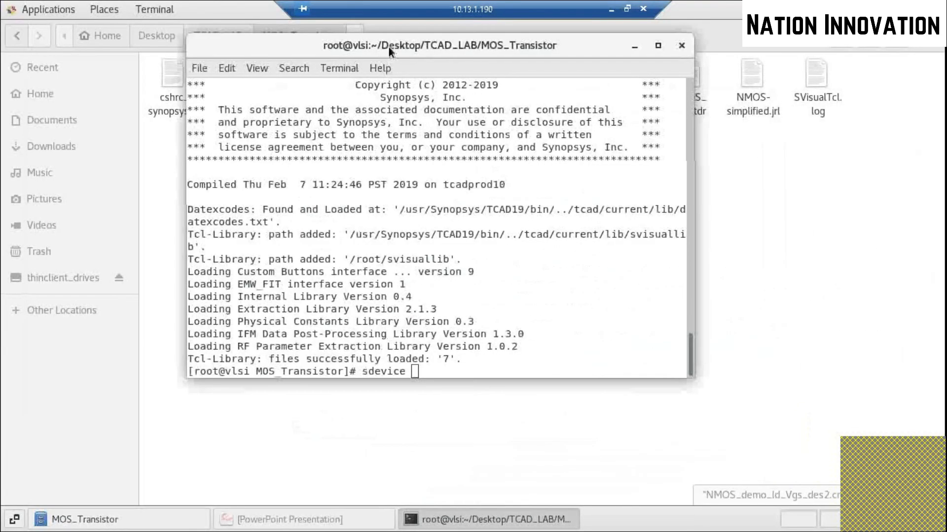
type("NMO")
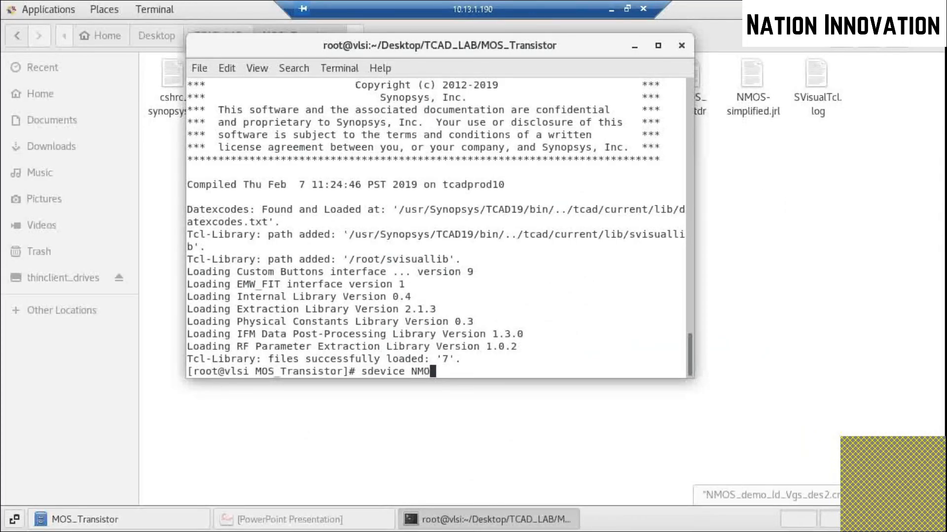
type("S")
key("Up")
key("Up")
key("Down")
key("Up")
key("Up")
key("Up")
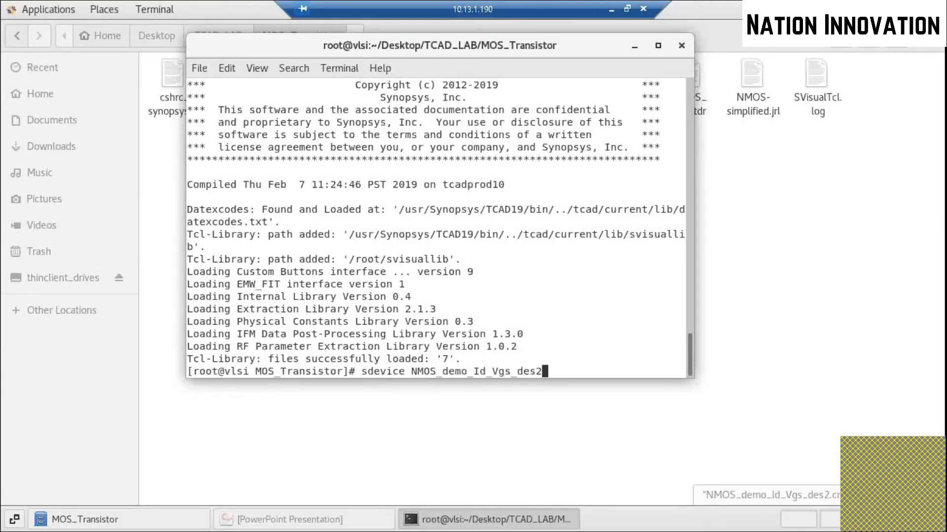
key("Return")
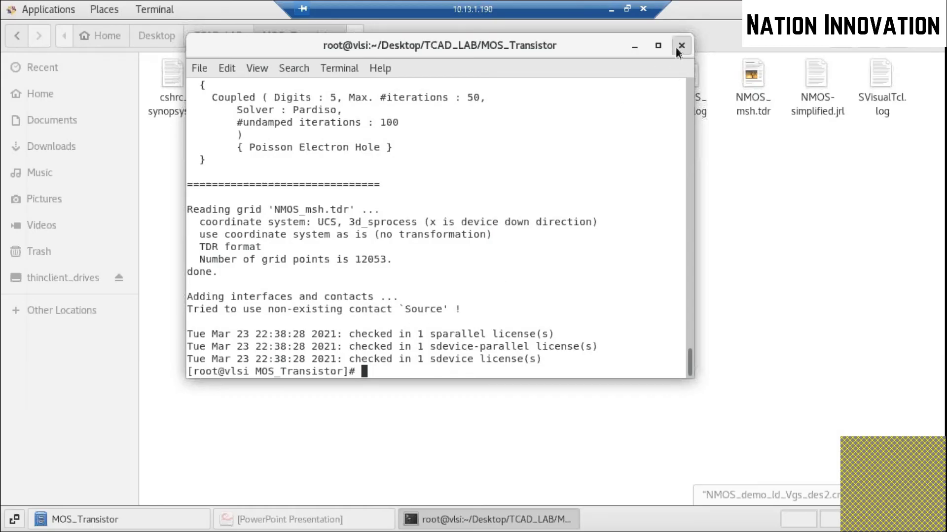
Put the terminal away and reopen NMOS_demo_Id_Vgs_des2.cmd from the MOS_Transistor folder for editing
left_click(675, 48)
left_click(531, 249)
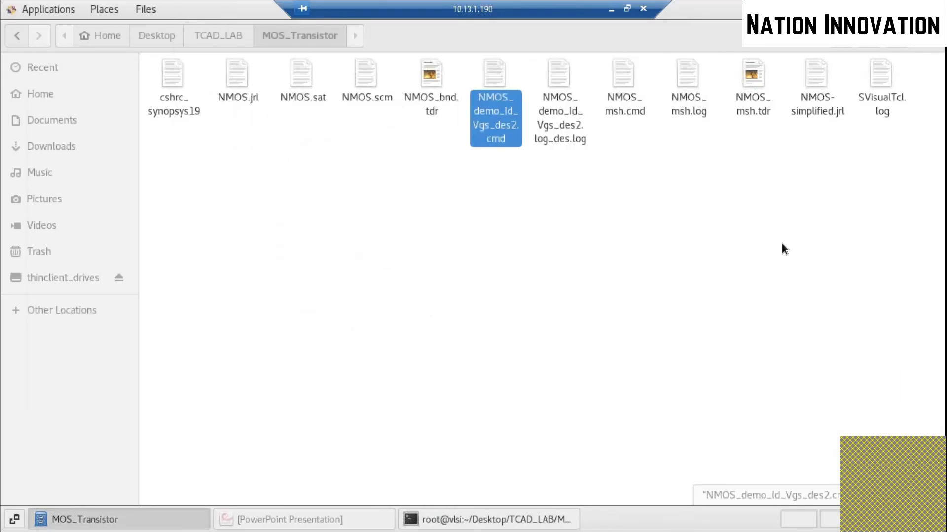
left_click(782, 244)
left_click(818, 92)
left_click(714, 188)
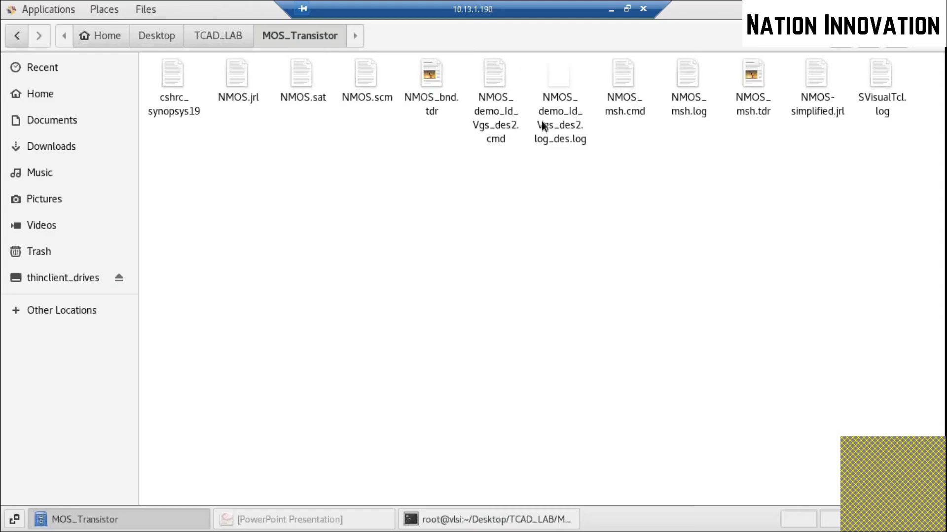
left_click(500, 110)
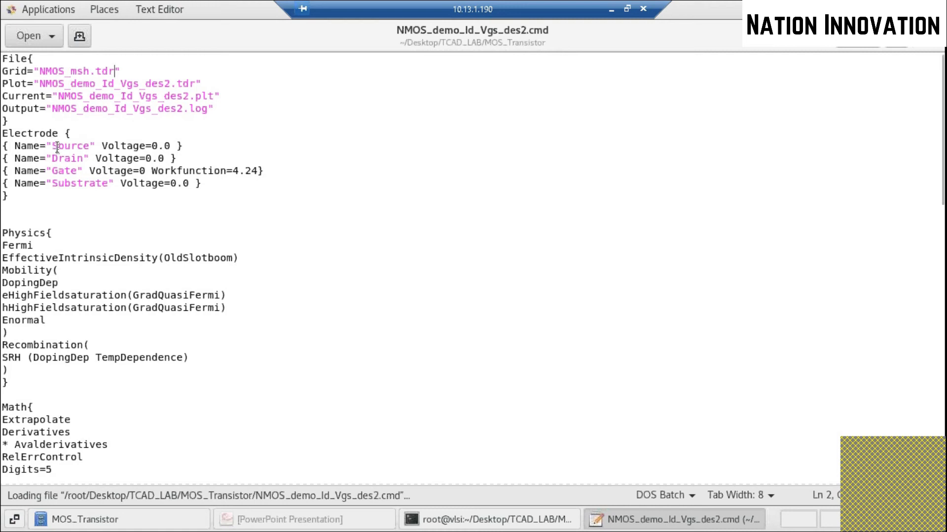
Rename the four contacts in the Electrode section to lowercase source, drain, gate and substrate
left_click(57, 147)
key("BackSpace")
type("s")
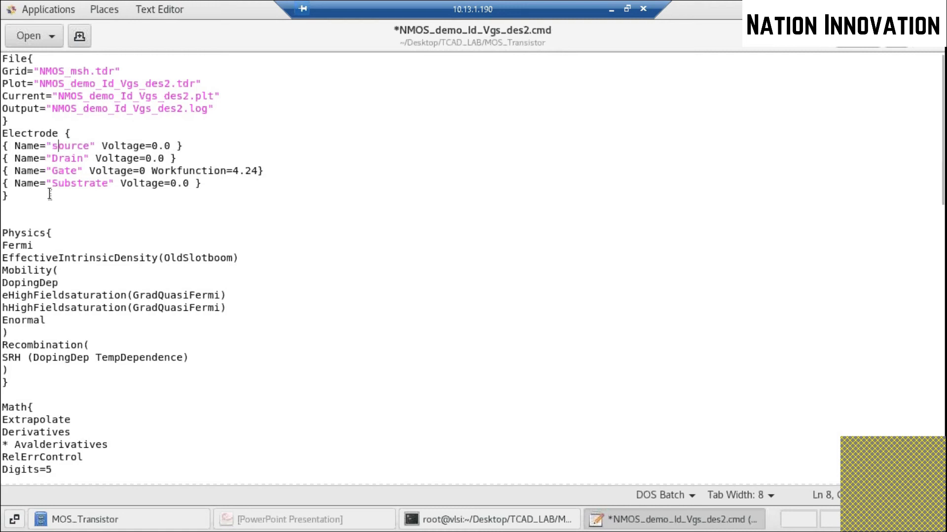
left_click(58, 159)
key("BackSpace")
type("d")
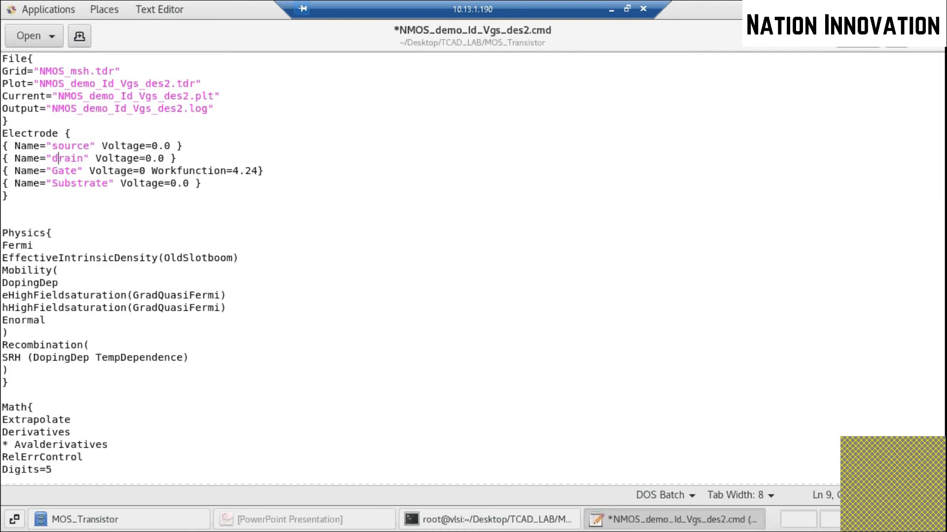
left_click(58, 171)
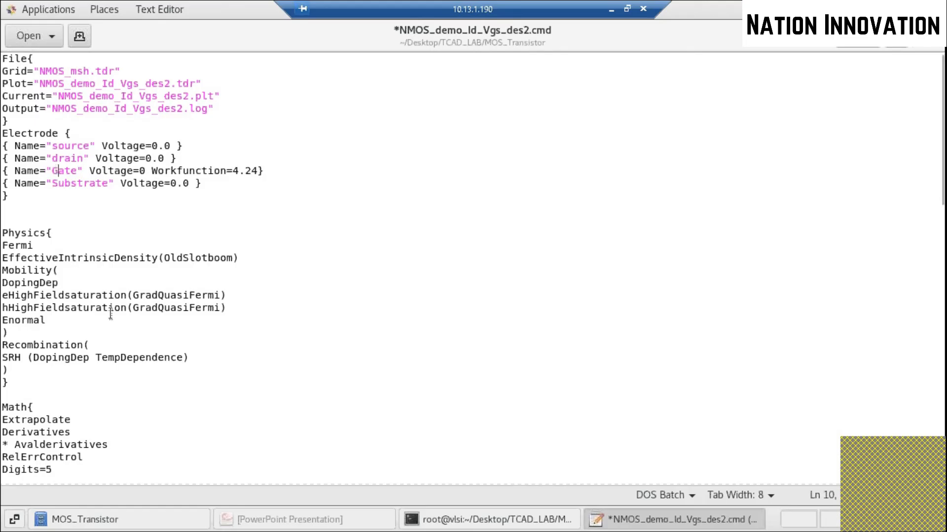
key("BackSpace")
type("g")
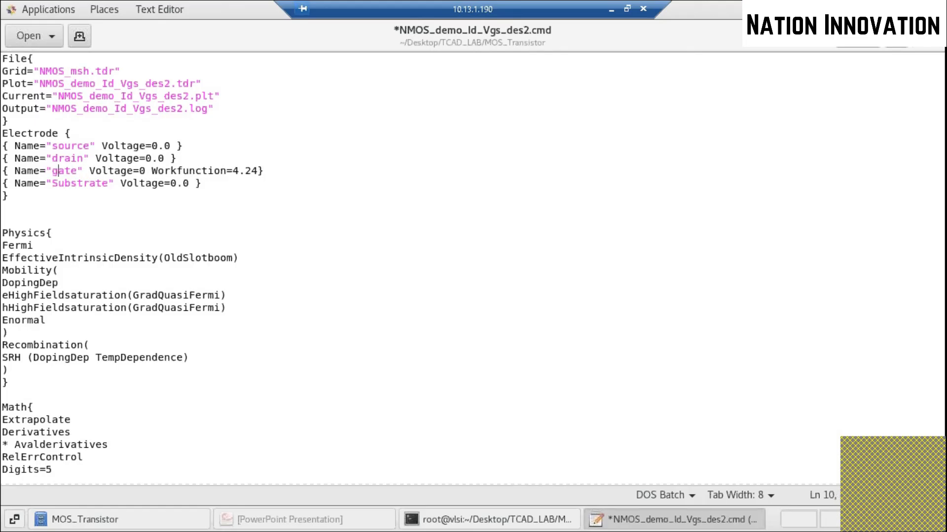
left_click(59, 183)
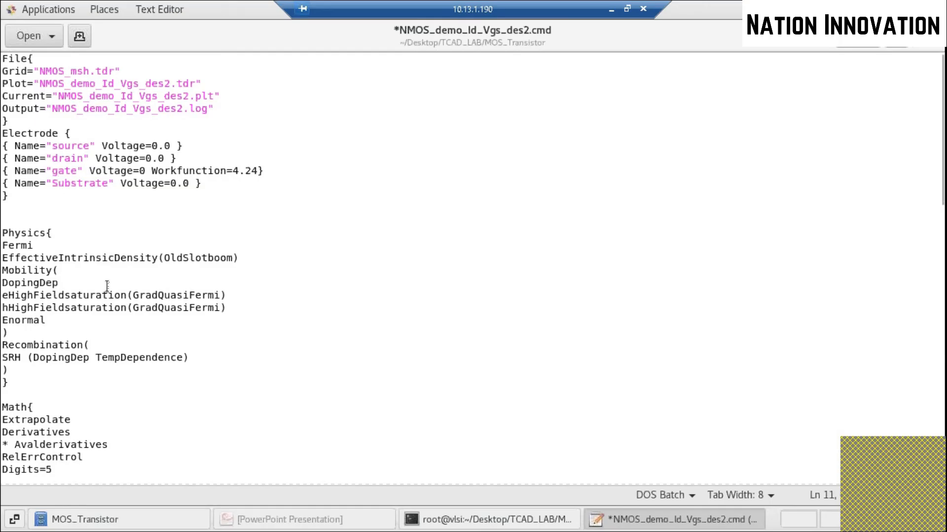
key("BackSpace")
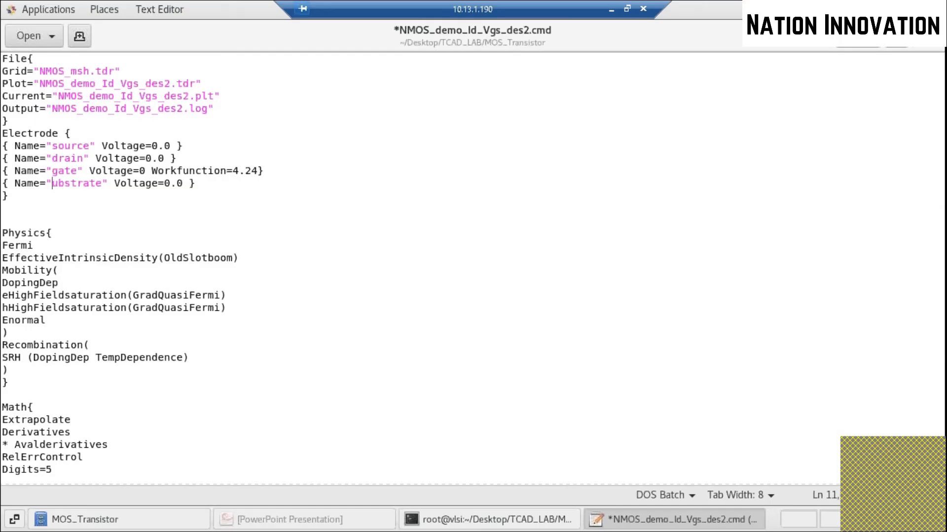
type("s")
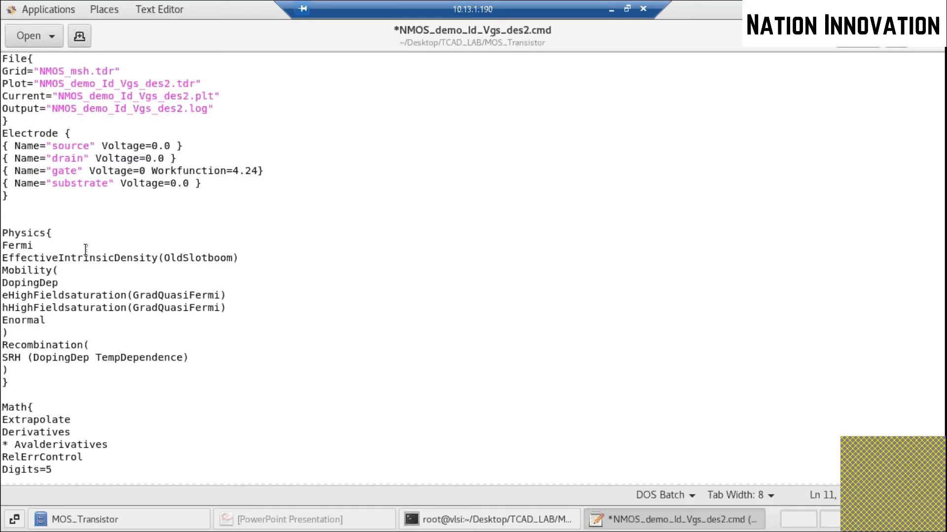
Change the contact names in the Solve section's three Quasistationary goals to lowercase drain and gate, and save the command file
scroll(83, 362, "down", 2)
scroll(83, 363, "down", 15)
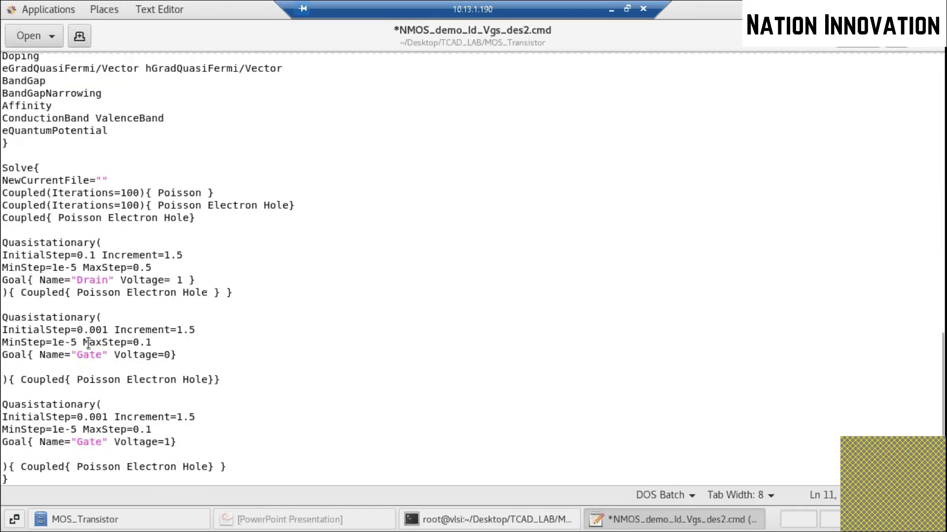
left_click(84, 279)
key("BackSpace")
type("d")
left_click(88, 354)
left_click(84, 442)
key("BackSpace")
type("g")
key("ctrl+s")
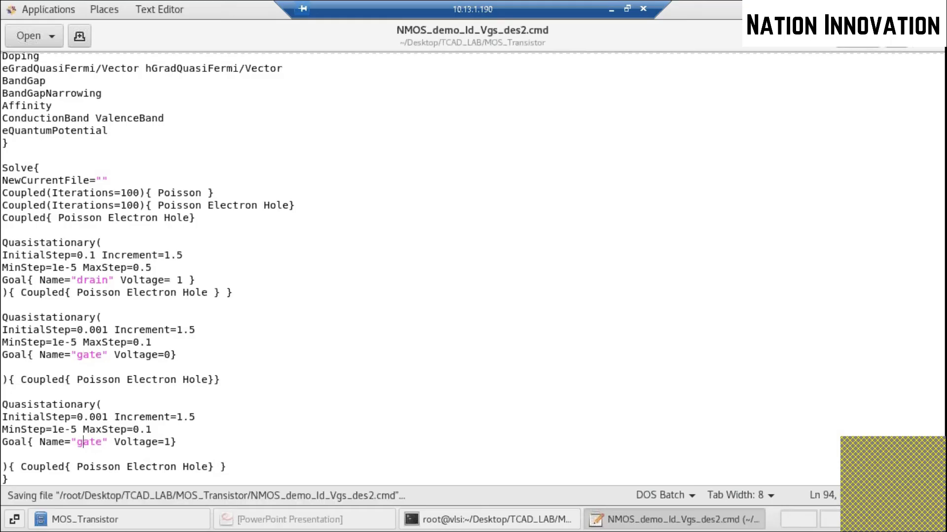
Rerun sdevice on NMOS_demo_Id_Vgs_des2 in the terminal, put the terminal away and close the text editor
left_click(514, 525)
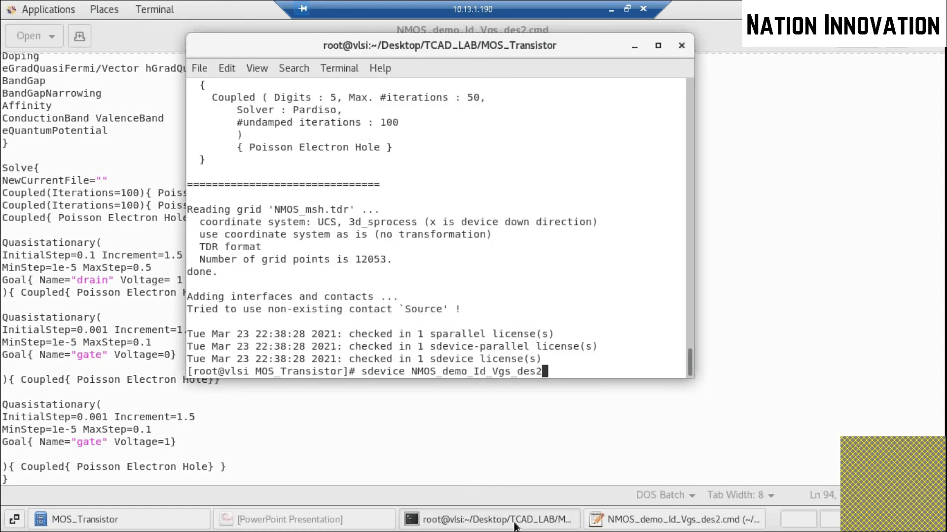
key("Return")
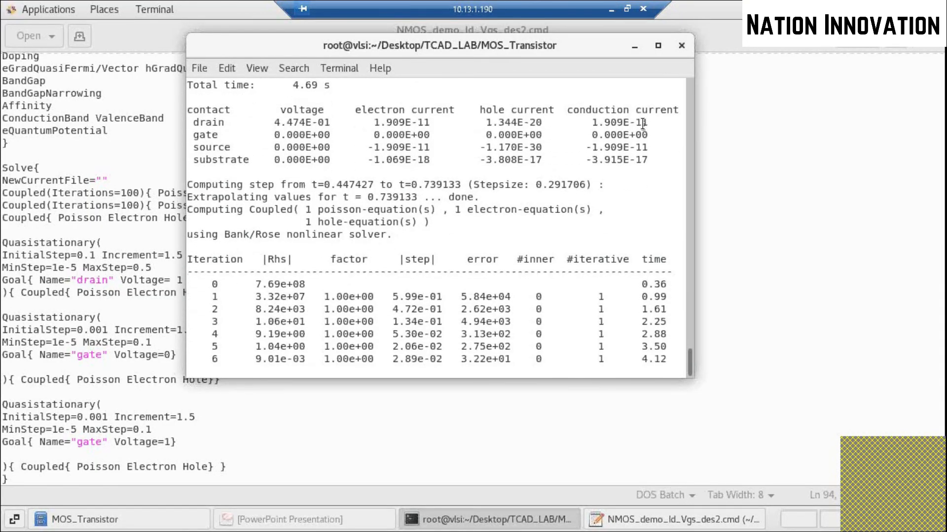
left_click(634, 46)
key("ctrl+q")
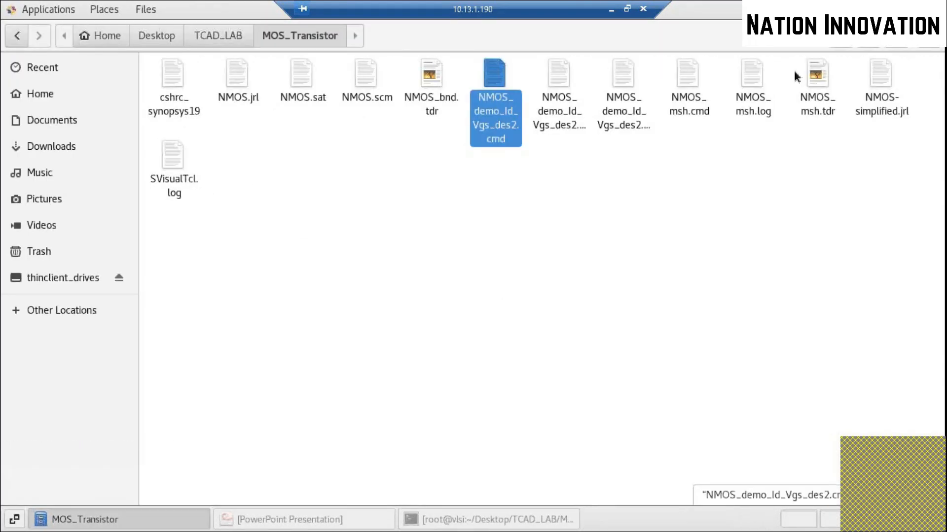
Open a new terminal in the TCAD_LAB folder, start csh and source cshrc_synopsys19
left_click(229, 37)
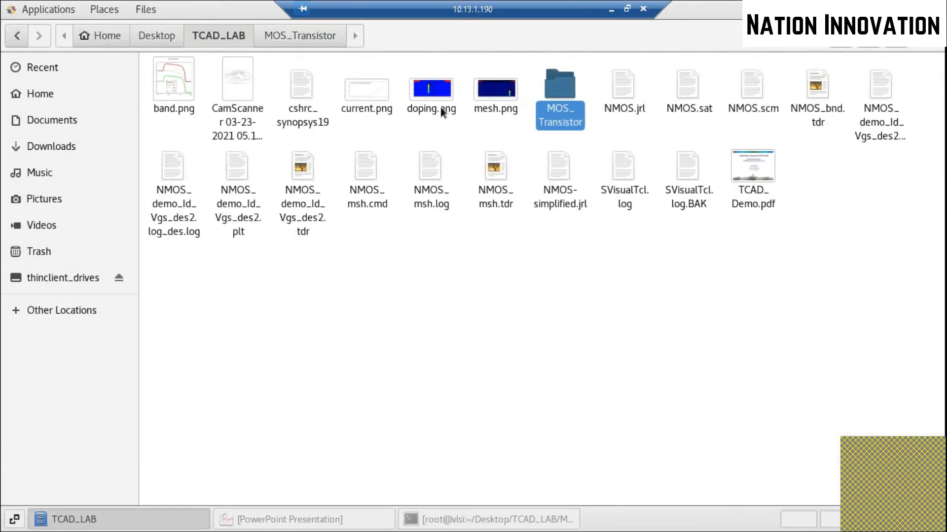
left_click(477, 233)
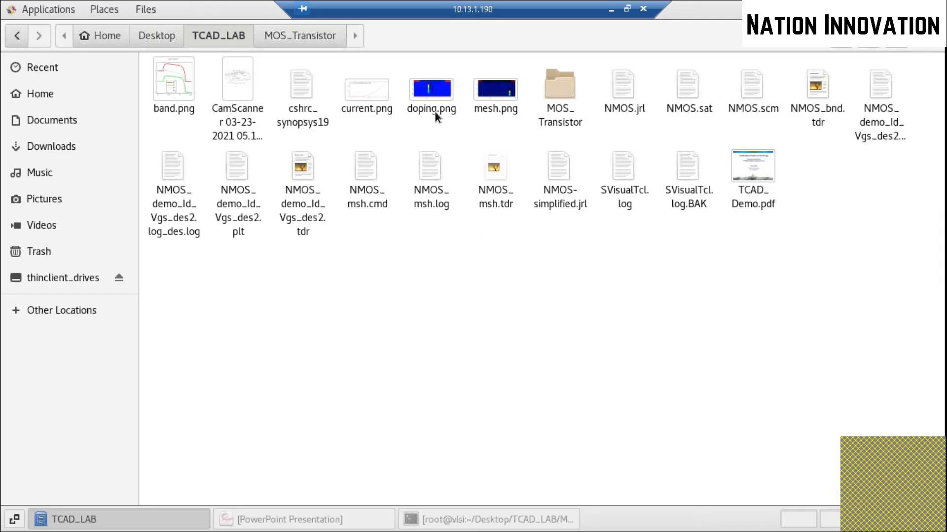
right_click(489, 260)
left_click(577, 353)
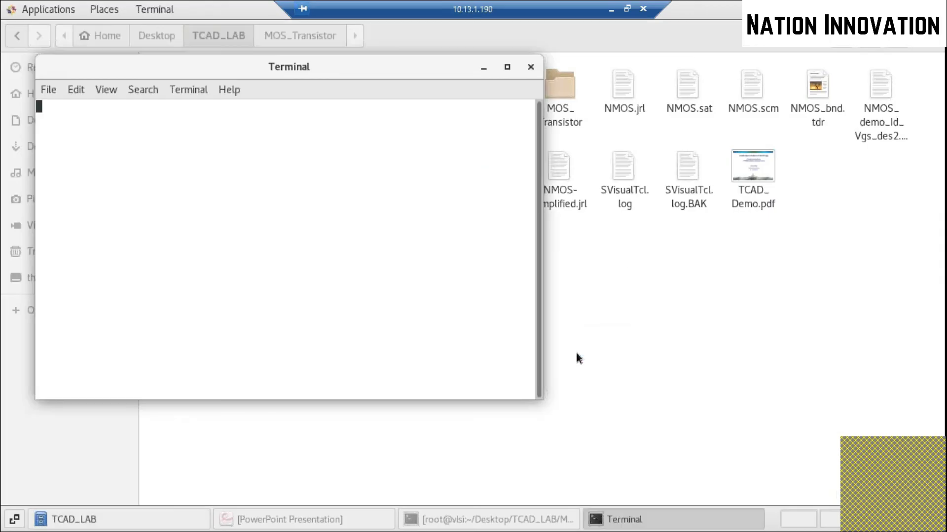
type("csh")
key("Return")
type("source cshrc_synopsys19")
key("Return")
Launch Sentaurus Visual from the TCAD_LAB terminal
key("Up")
key("Left")
key("Left")
key("Left")
key("Left")
key("Left")
key("Left")
key("Left")
key("Left")
key("Left")
key("Left")
key("Left")
key("Left")
key("Left")
key("Left")
key("Left")
key("Left")
type("$home/")
key("End")
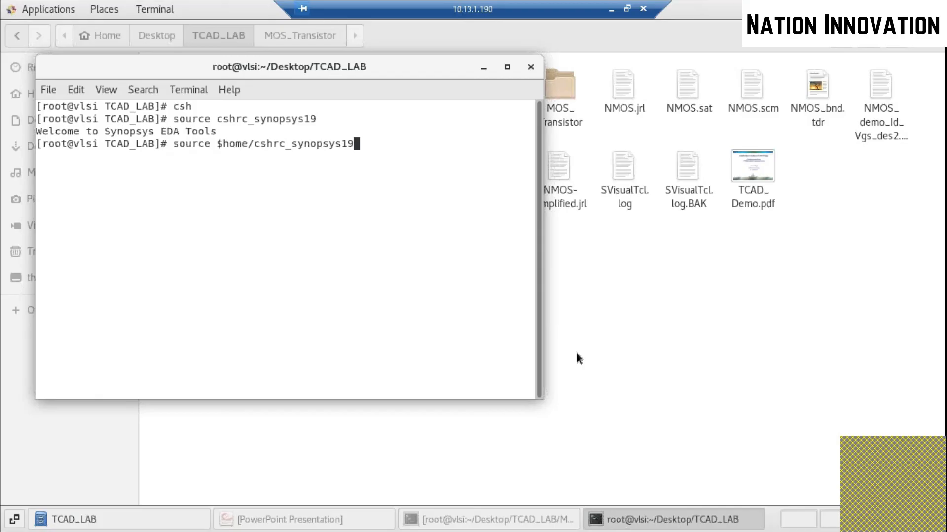
key("Up")
key("Return")
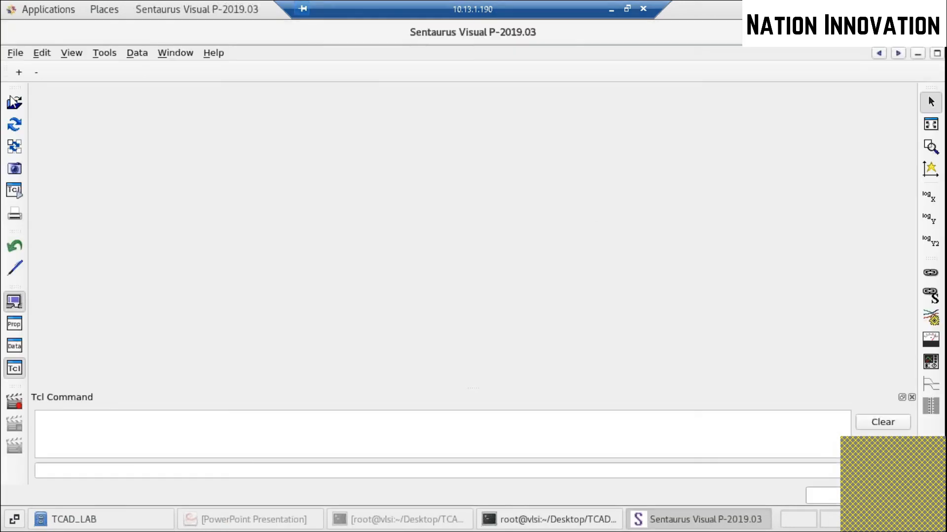
Load the plot file NMOS_demo_Id_Vgs_des2.tdr from the TCAD_LAB folder
left_click(14, 104)
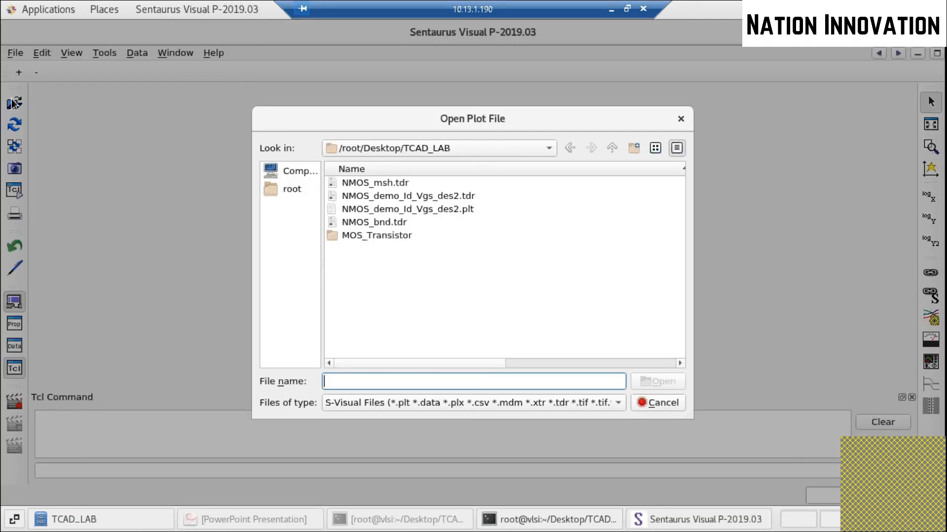
left_click(464, 196)
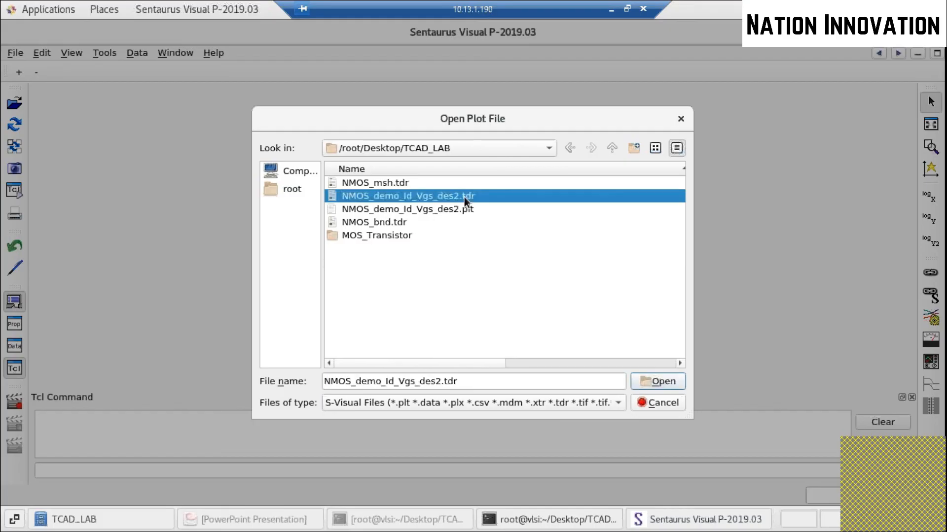
left_click(665, 386)
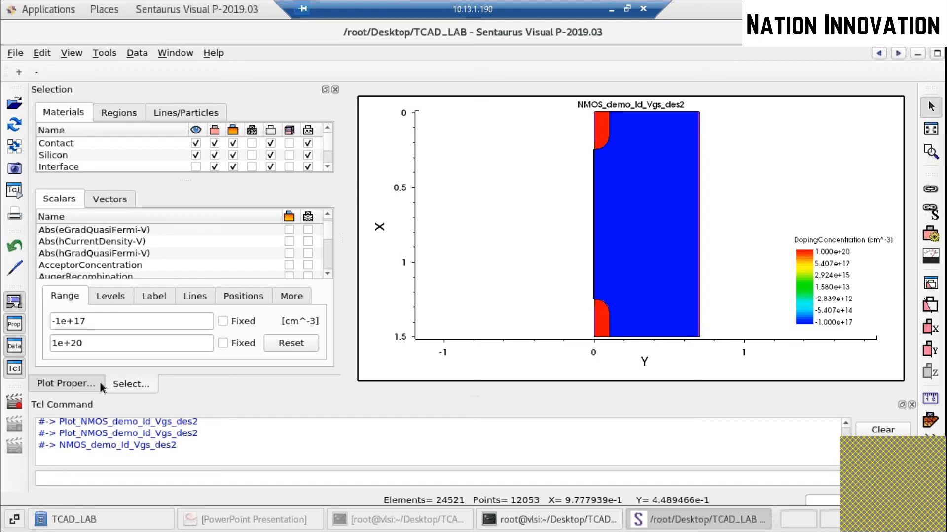
Turn off the interchanged axes so X runs horizontally, and move the color legend to the middle of the substrate
left_click(99, 383)
left_click(102, 230)
left_click(130, 383)
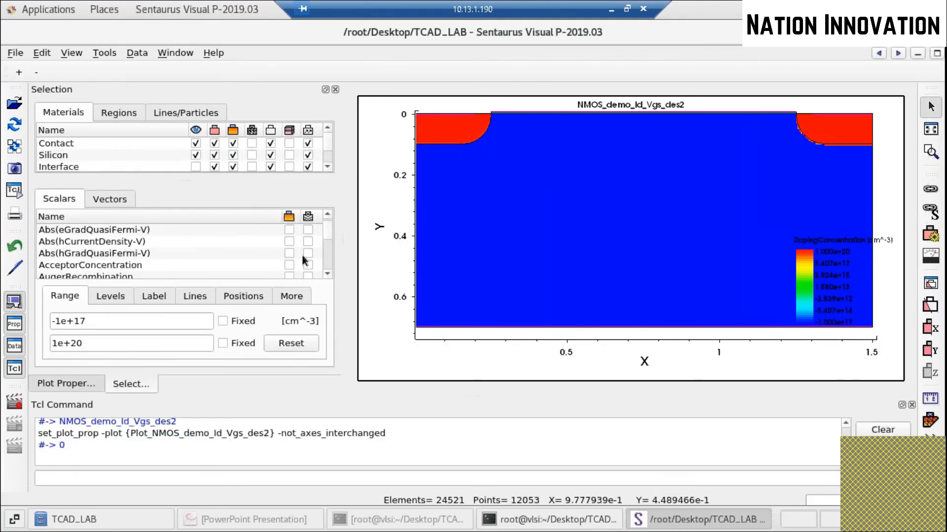
left_click_drag(805, 256, 601, 201)
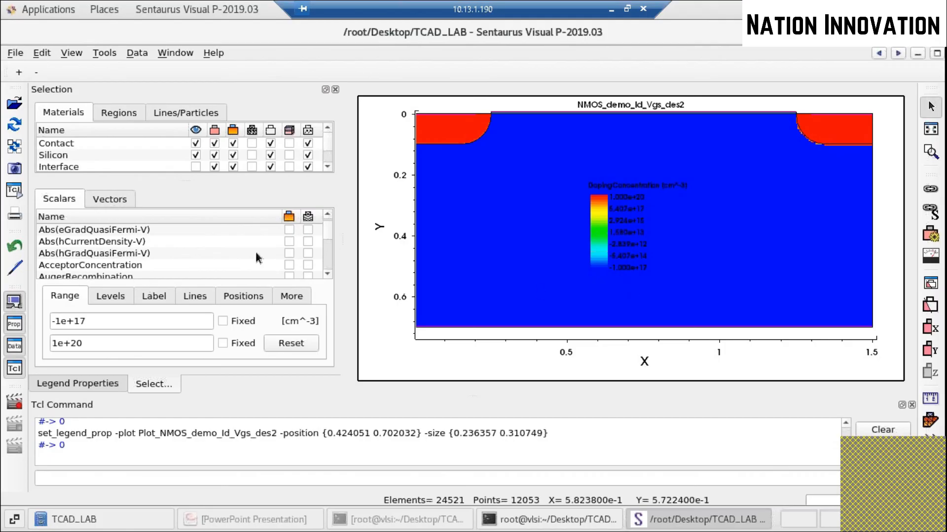
Display the Abs(ElectricField-V) contours, shift the legend toward the lower drain side, and display Abs(TotalCurrentDensity-V)
scroll(266, 248, "down", 1)
scroll(280, 239, "up", 2)
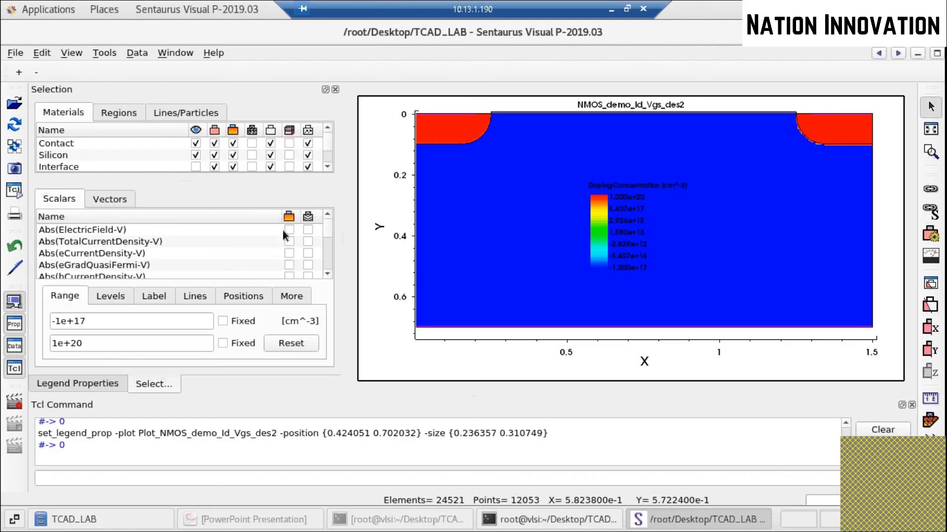
left_click(289, 230)
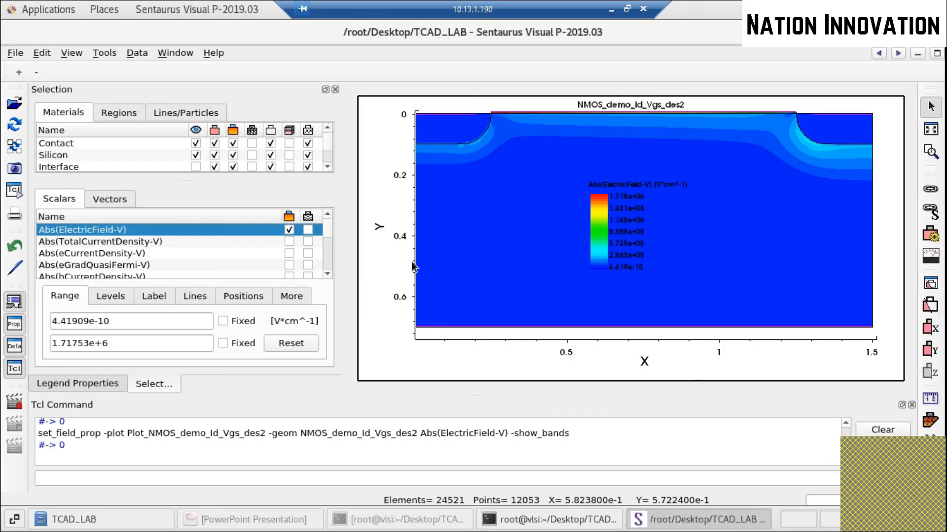
left_click_drag(628, 230, 697, 245)
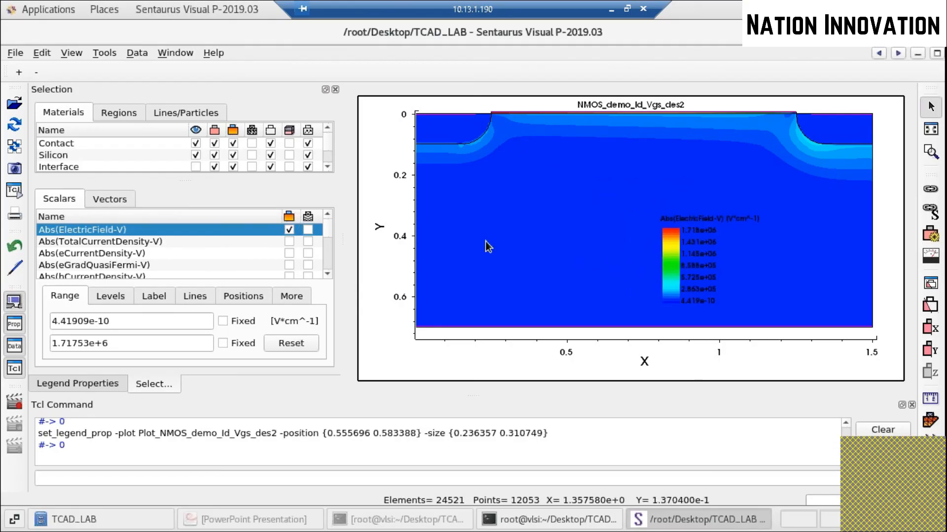
left_click(289, 242)
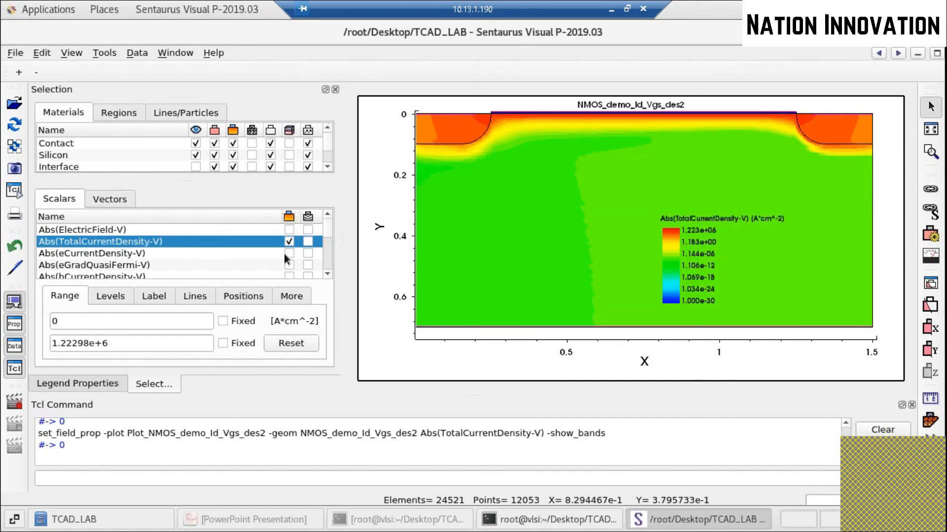
Display the DopingConcentration, ElectricField-X and ElectricField-Y contours in turn, leaving ElectricField-Y shown
scroll(283, 256, "up", 5)
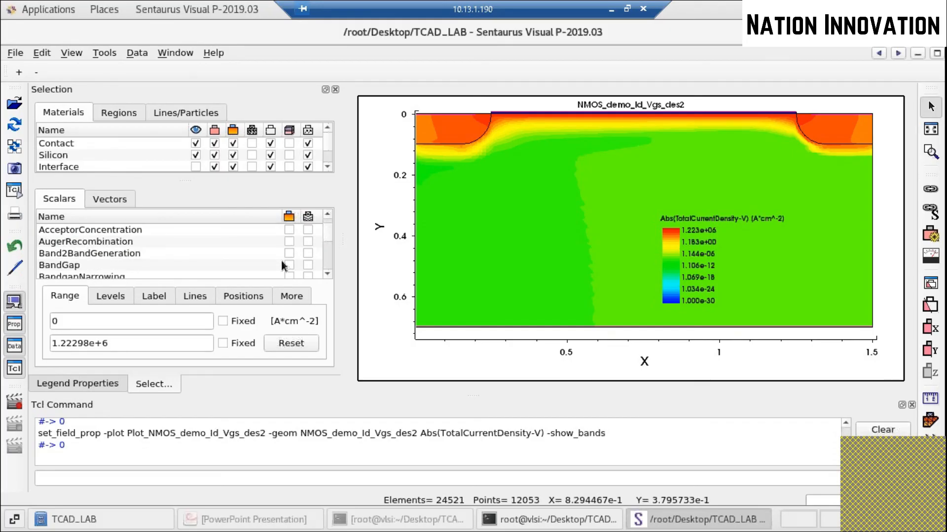
scroll(285, 266, "down", 1)
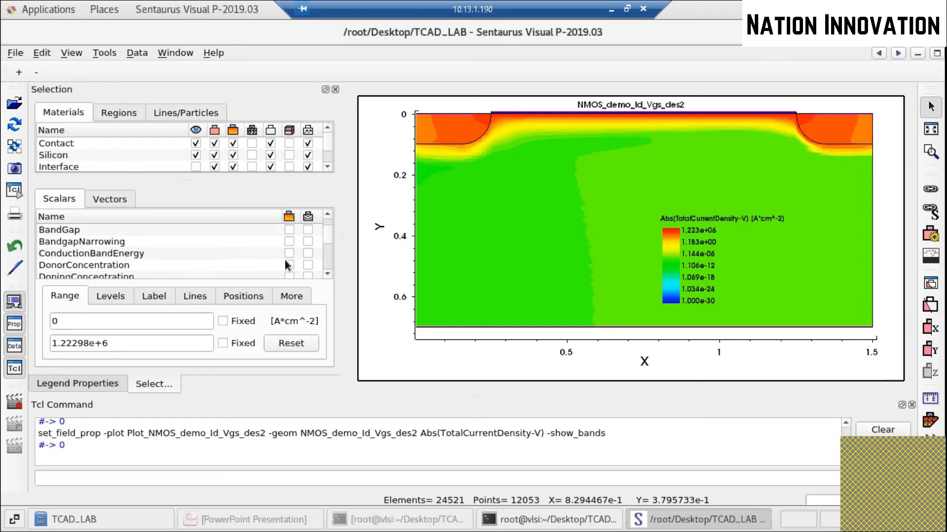
scroll(289, 264, "down", 1)
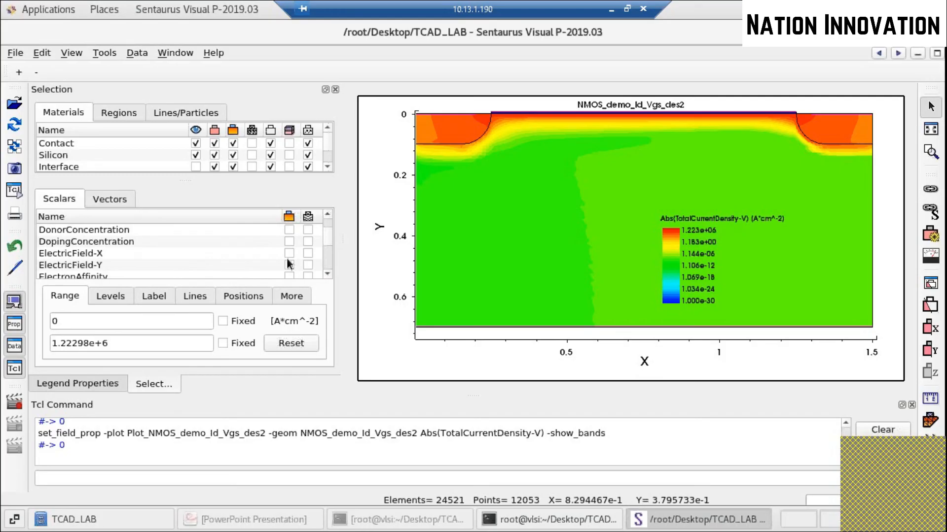
left_click(289, 242)
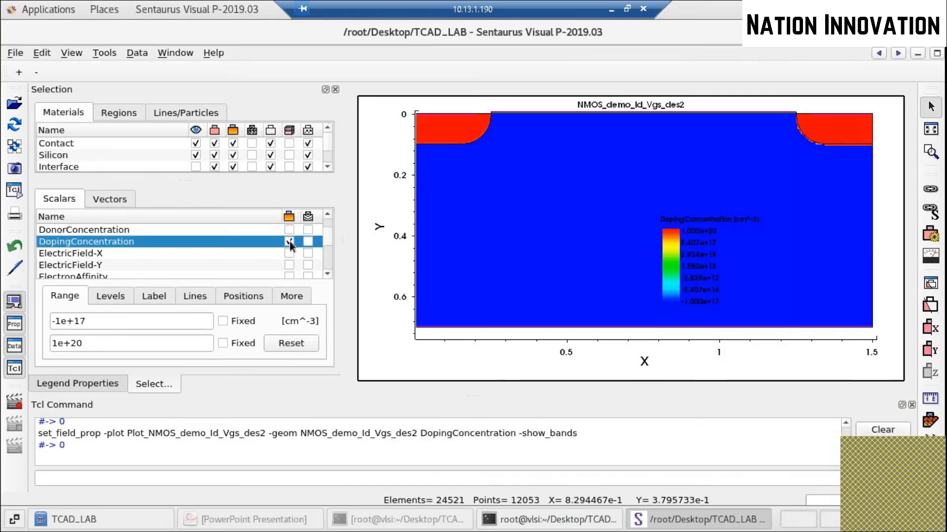
left_click(289, 253)
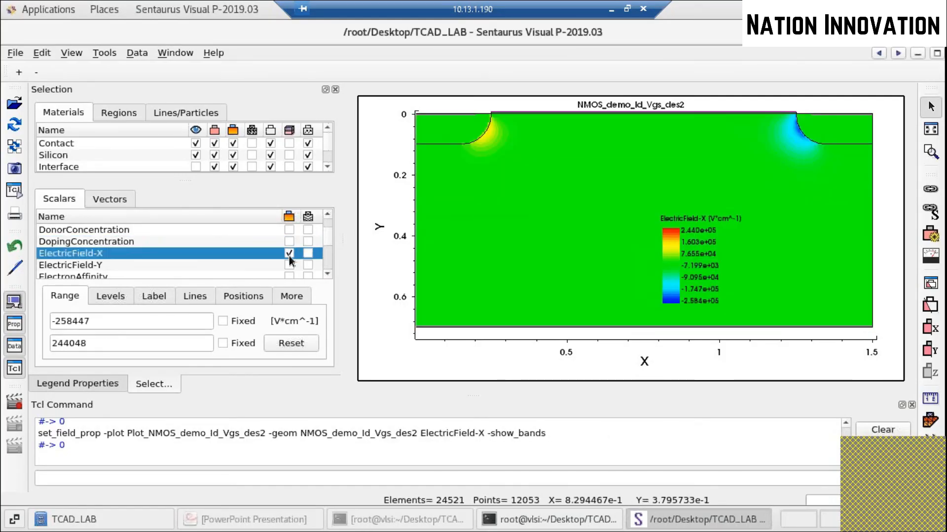
left_click(289, 265)
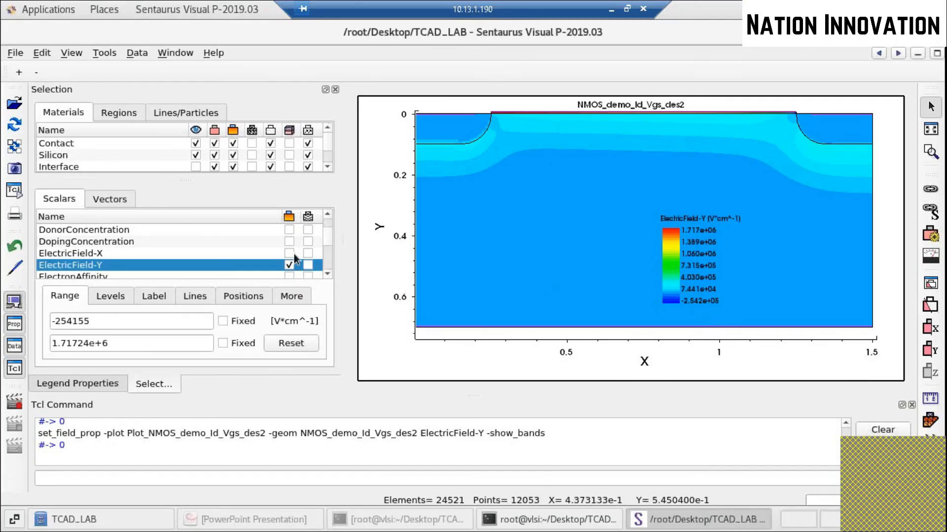
Create a Y cutline just beneath the gate, through the source and drain regions, to plot ElectricField-Y along X
scroll(293, 253, "up", 5)
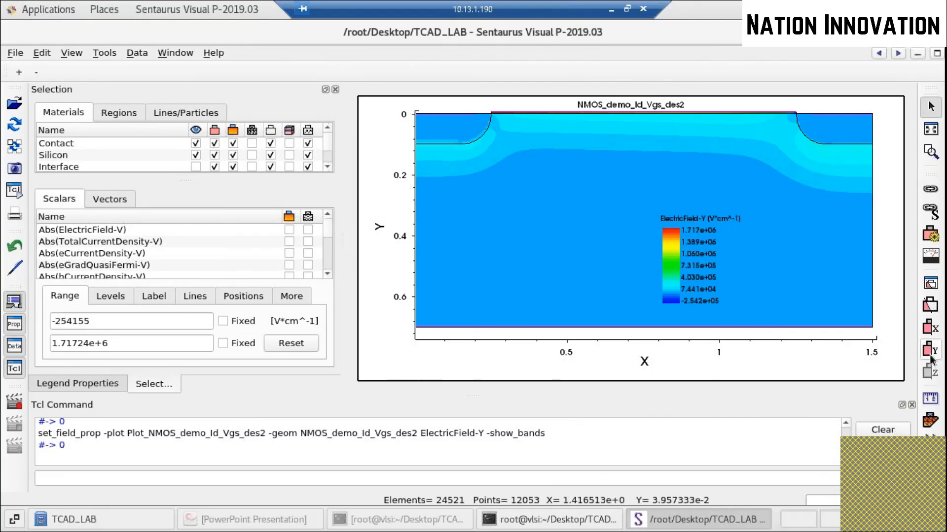
left_click(931, 355)
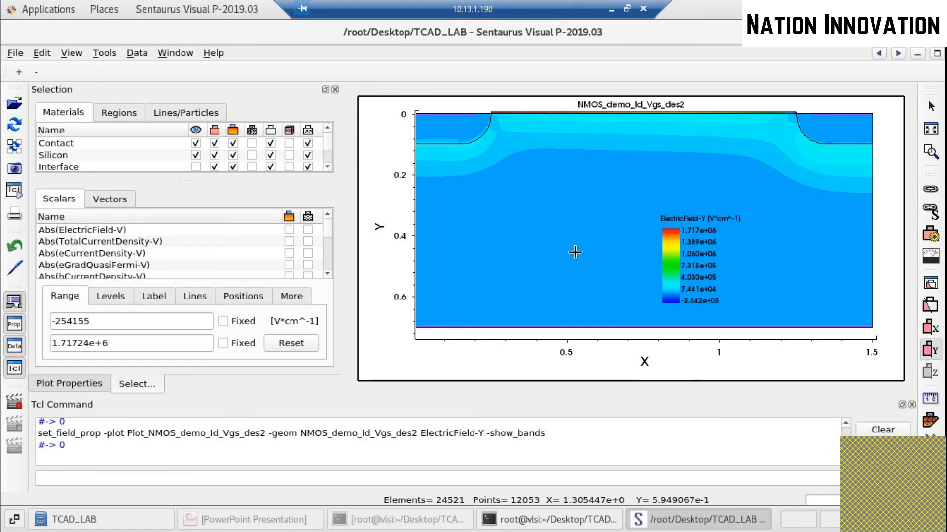
left_click(617, 129)
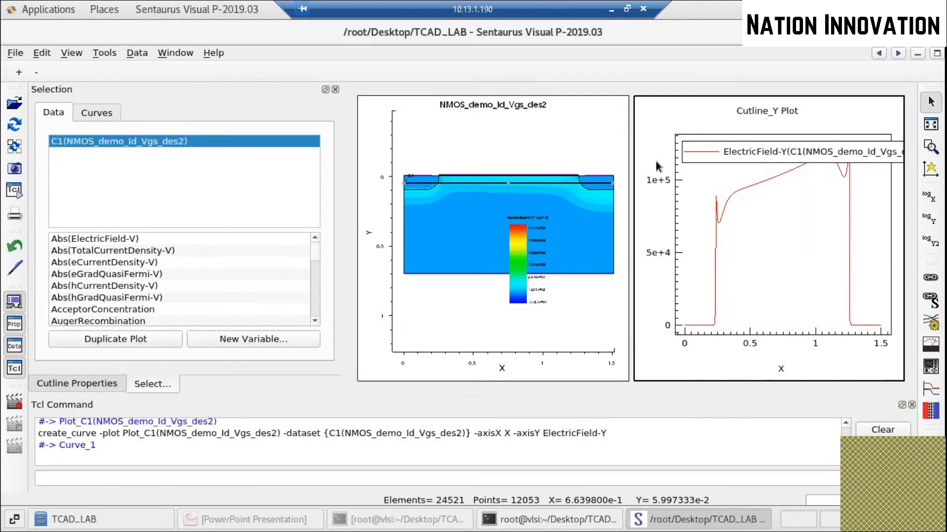
Convert the Y cutline plot to a band diagram, and make the NMOS_demo_Id_Vgs_des2 structure plot active again
left_click(931, 397)
left_click(620, 257)
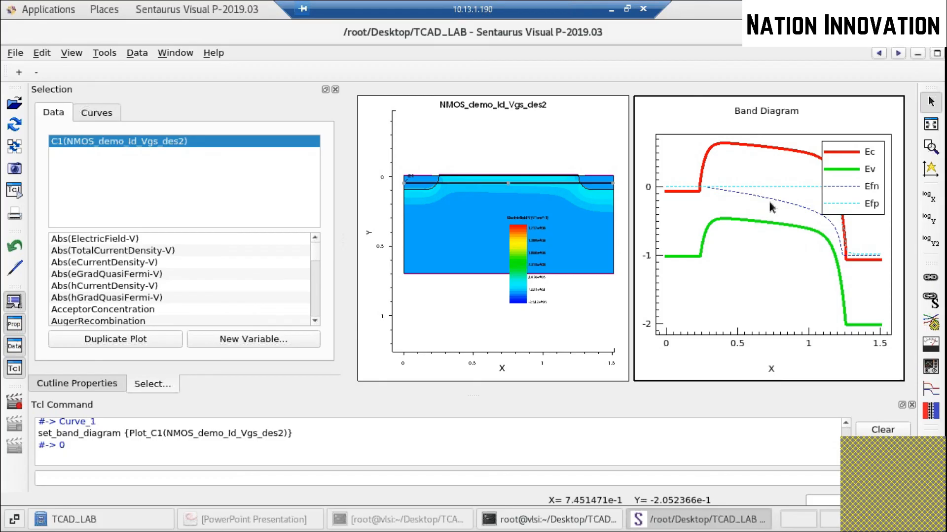
left_click(505, 186)
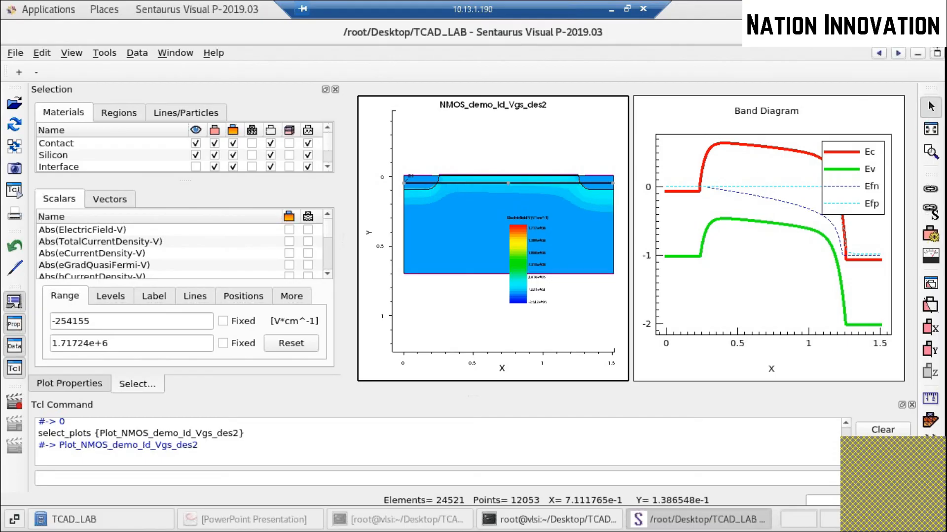
Close Sentaurus Visual and launch Inspect from the TCAD_LAB terminal with the command inspect
left_click(933, 32)
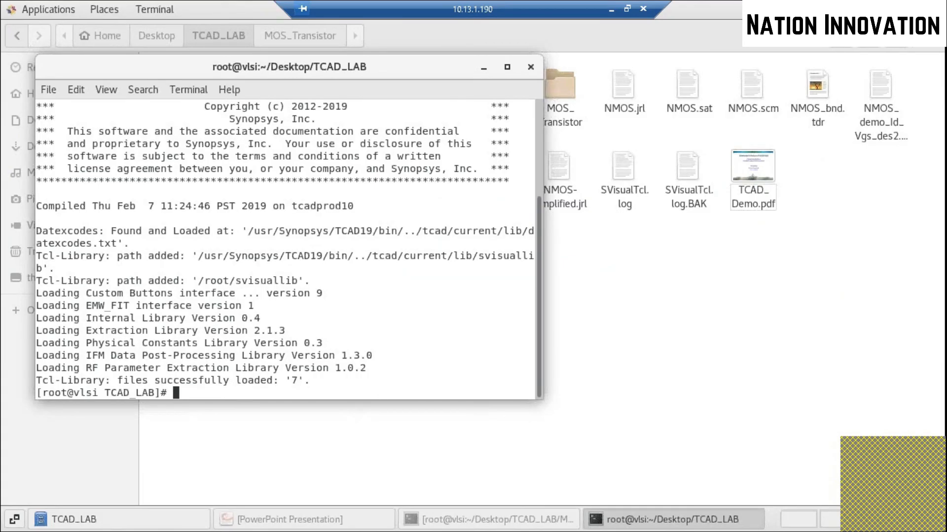
key("Up")
key("BackSpace")
key("BackSpace")
type("inspect")
key("Return")
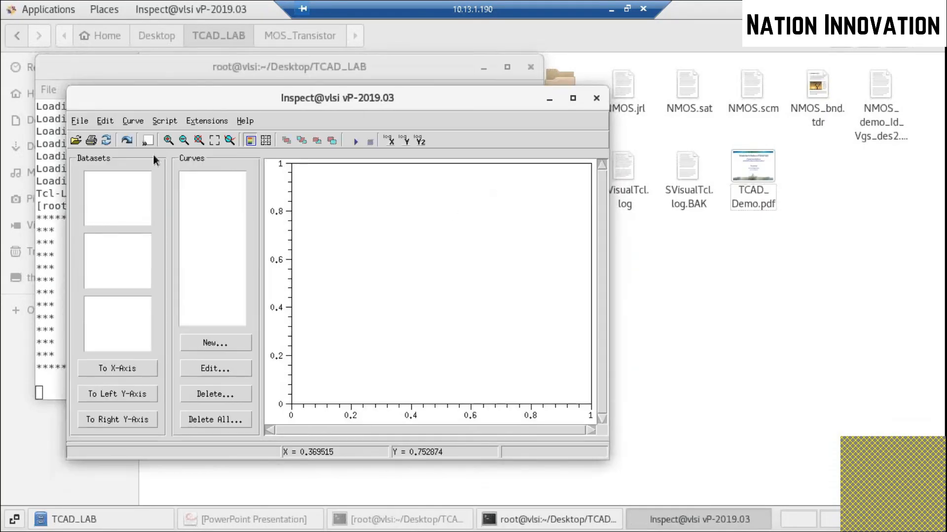
Load the NMOS_demo_Id_Vgs_des2.plt dataset and assign the Gate OuterVoltage to the X-axis
left_click(77, 144)
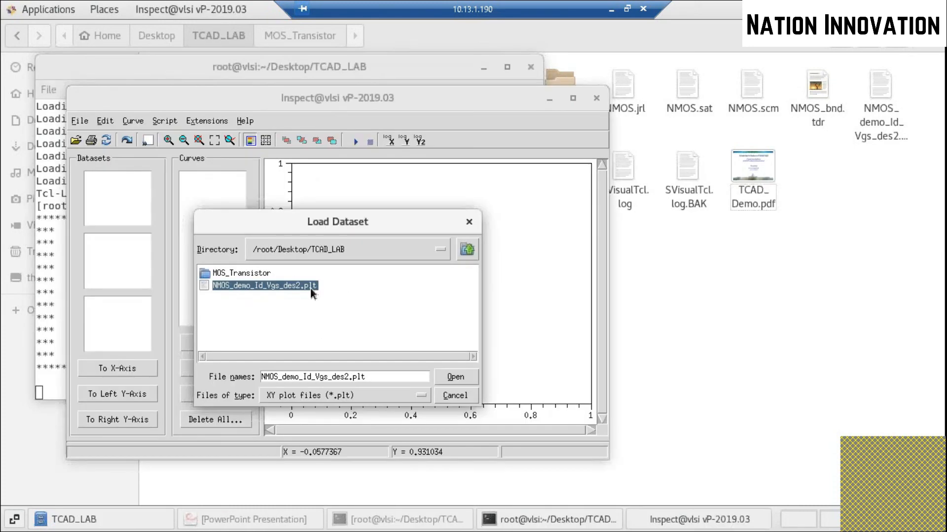
double_click(310, 288)
left_click(97, 256)
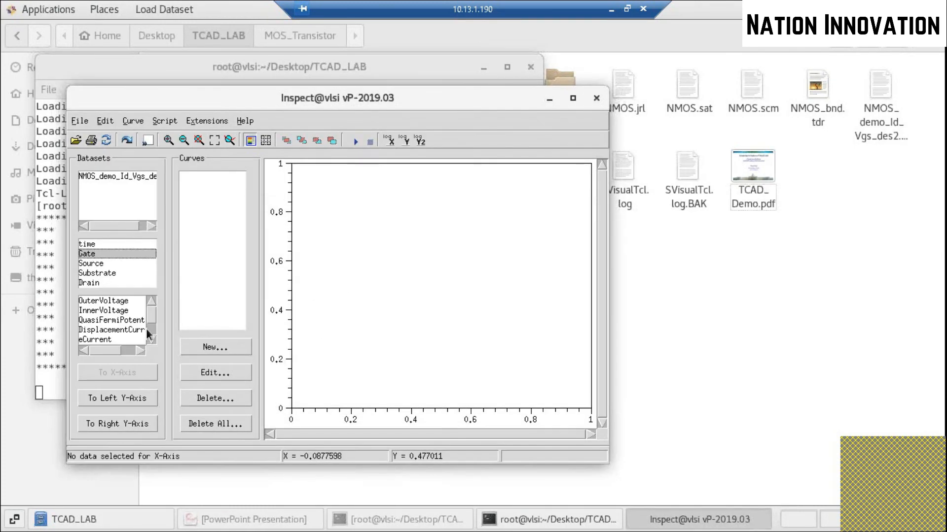
left_click(103, 301)
left_click(123, 372)
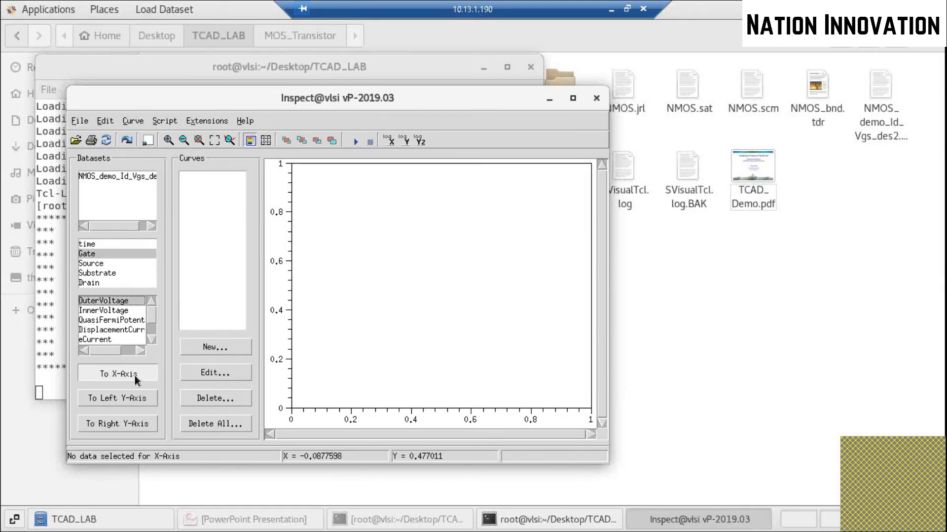
Plot the Drain TotalCurrent on the left Y-axis and maximize the Inspect window
left_click(96, 284)
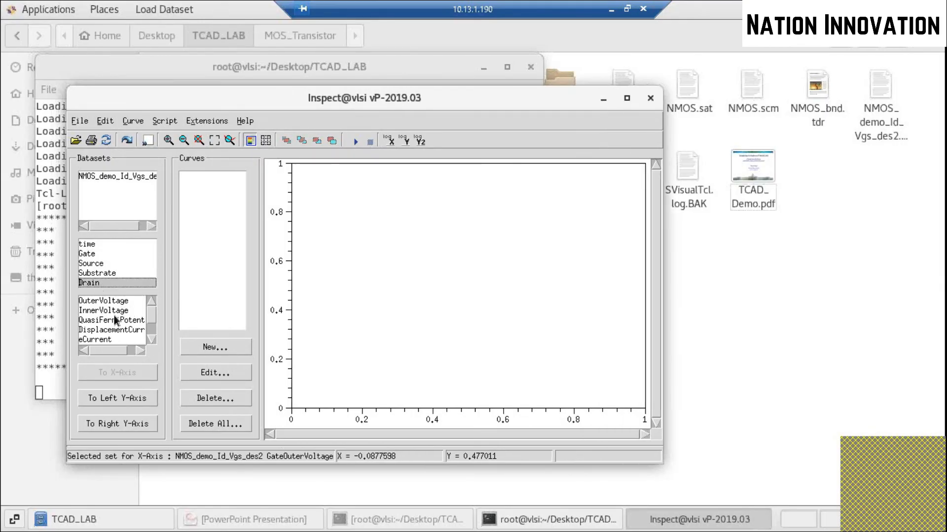
scroll(114, 318, "down", 1)
left_click(111, 330)
left_click(139, 399)
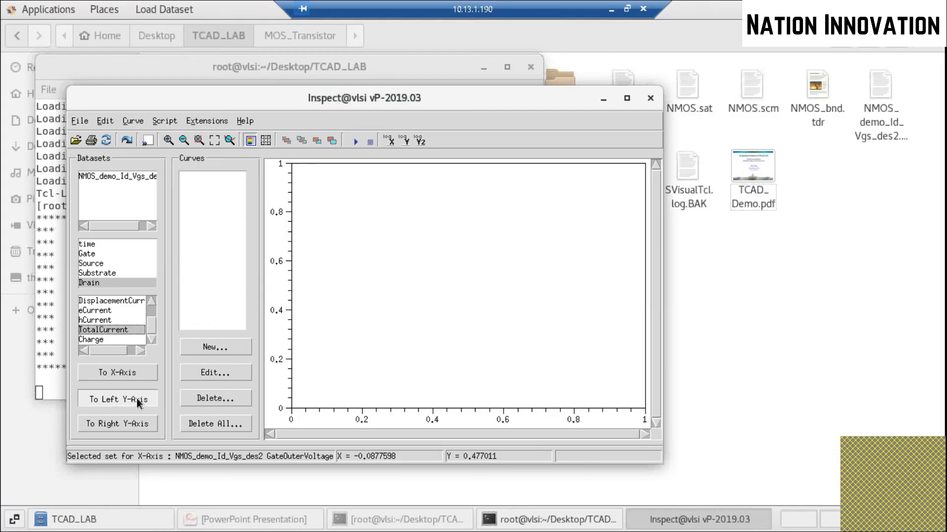
left_click(572, 98)
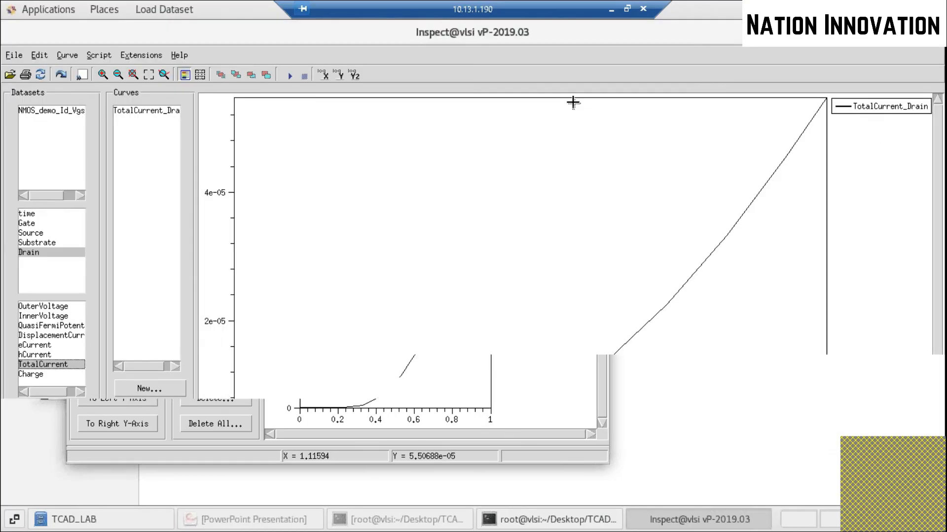